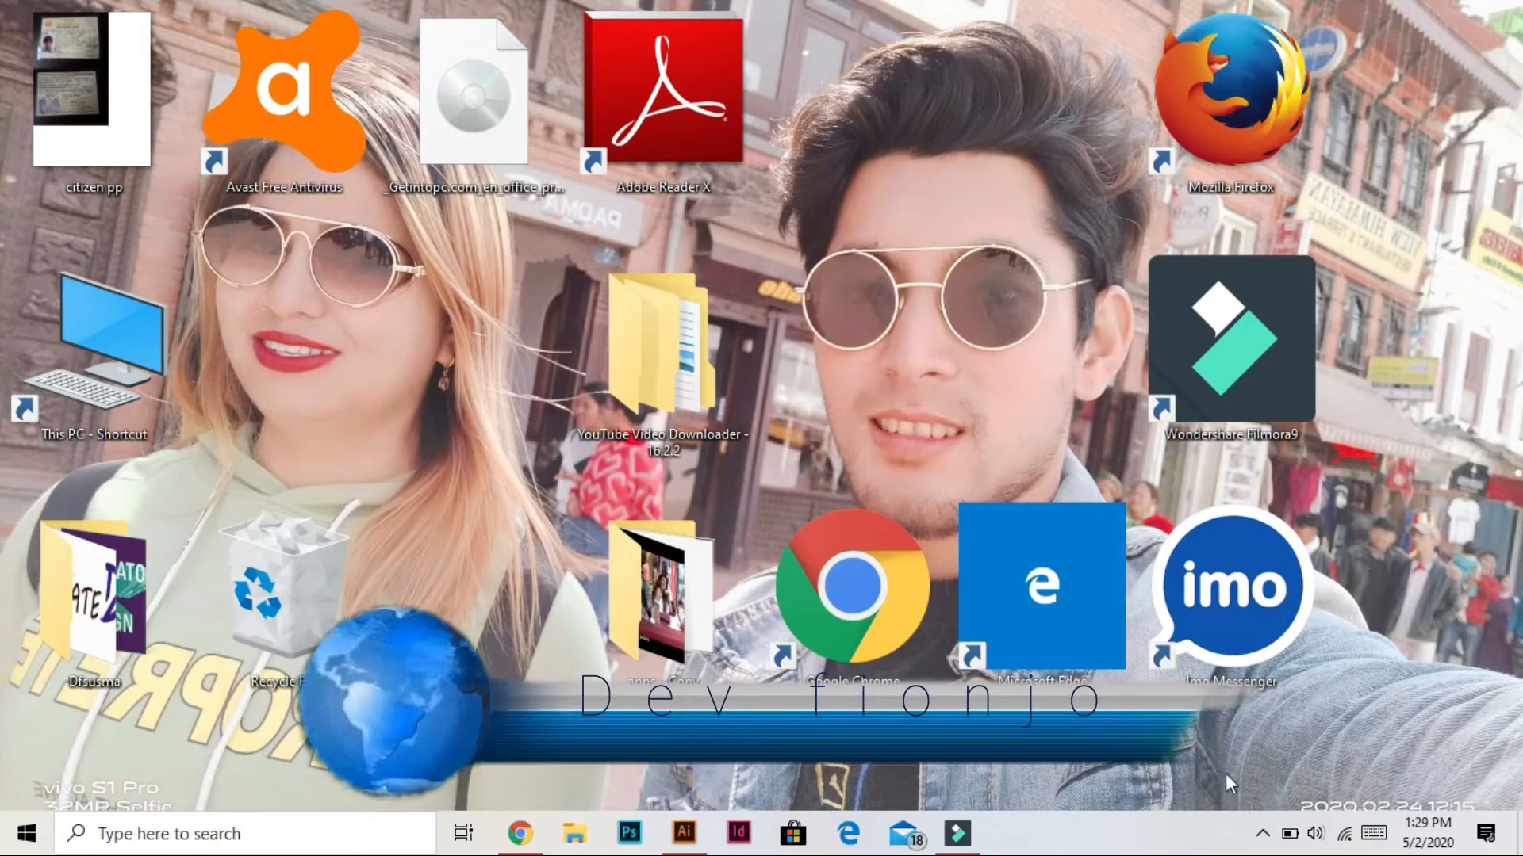
Step: Switch to Illustrator and close the Untitled-3 document with the purple ILLUSTRATOR DESIGN artwork
{"action": "left_click", "coordinate": [682, 834]}
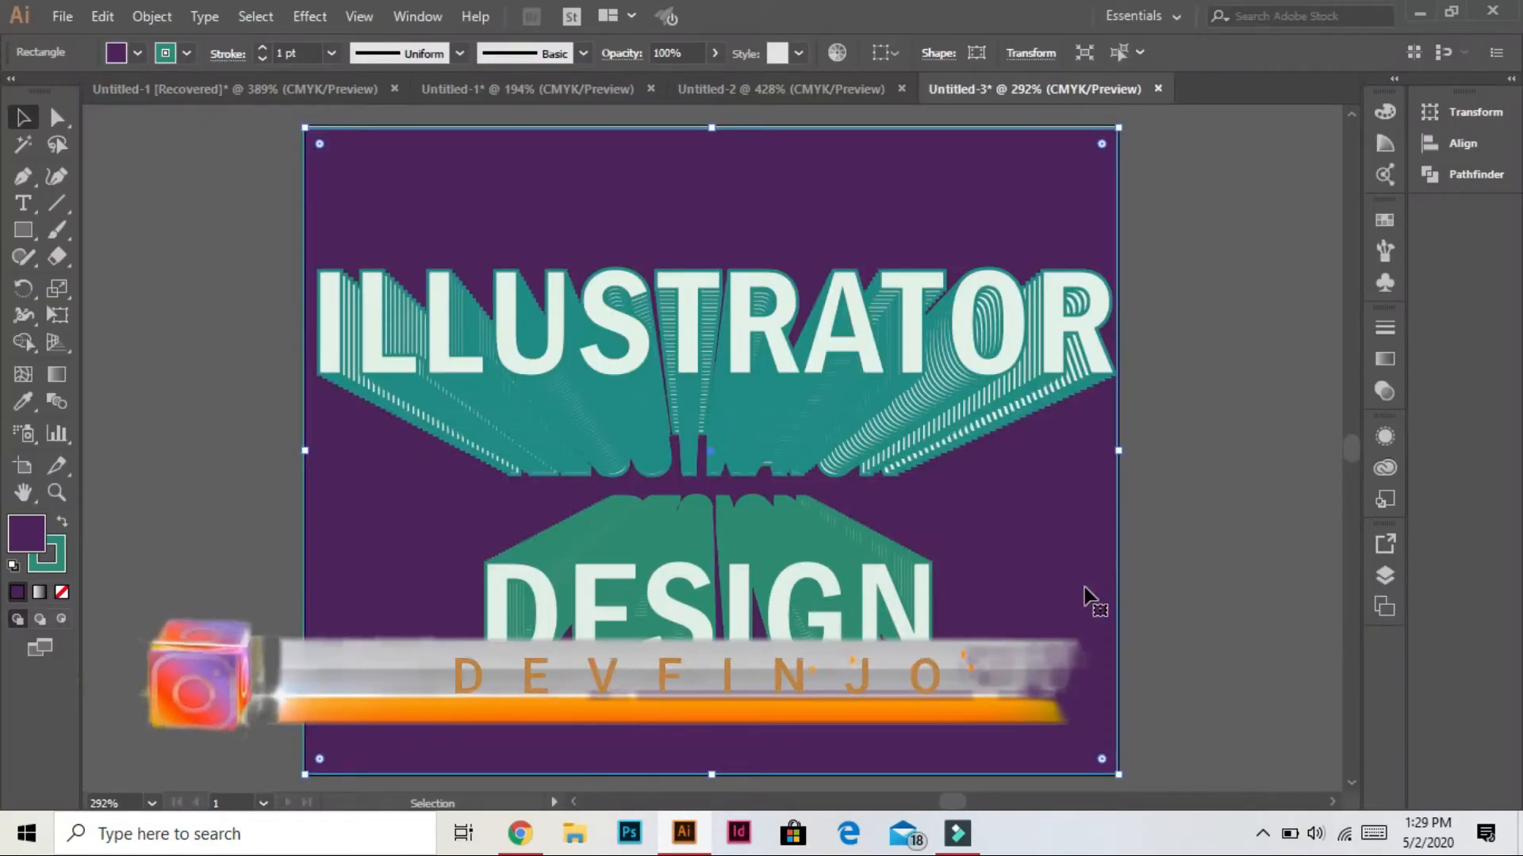
{"action": "left_click", "coordinate": [1157, 88]}
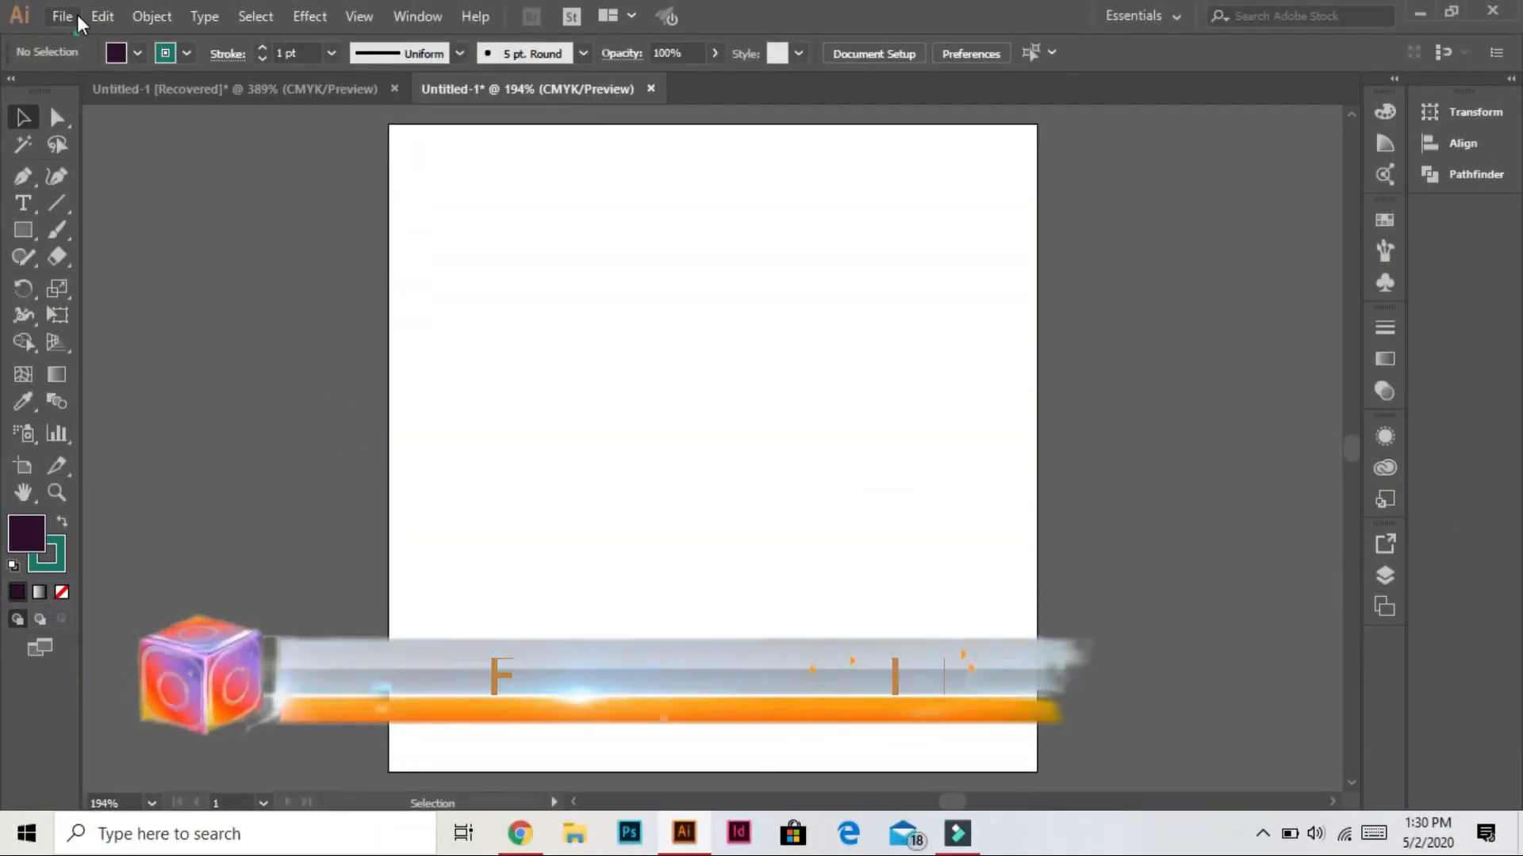
Step: Create a new 250 x 200 pixel landscape document with one artboard in CMYK Color mode
{"action": "left_click", "coordinate": [78, 16]}
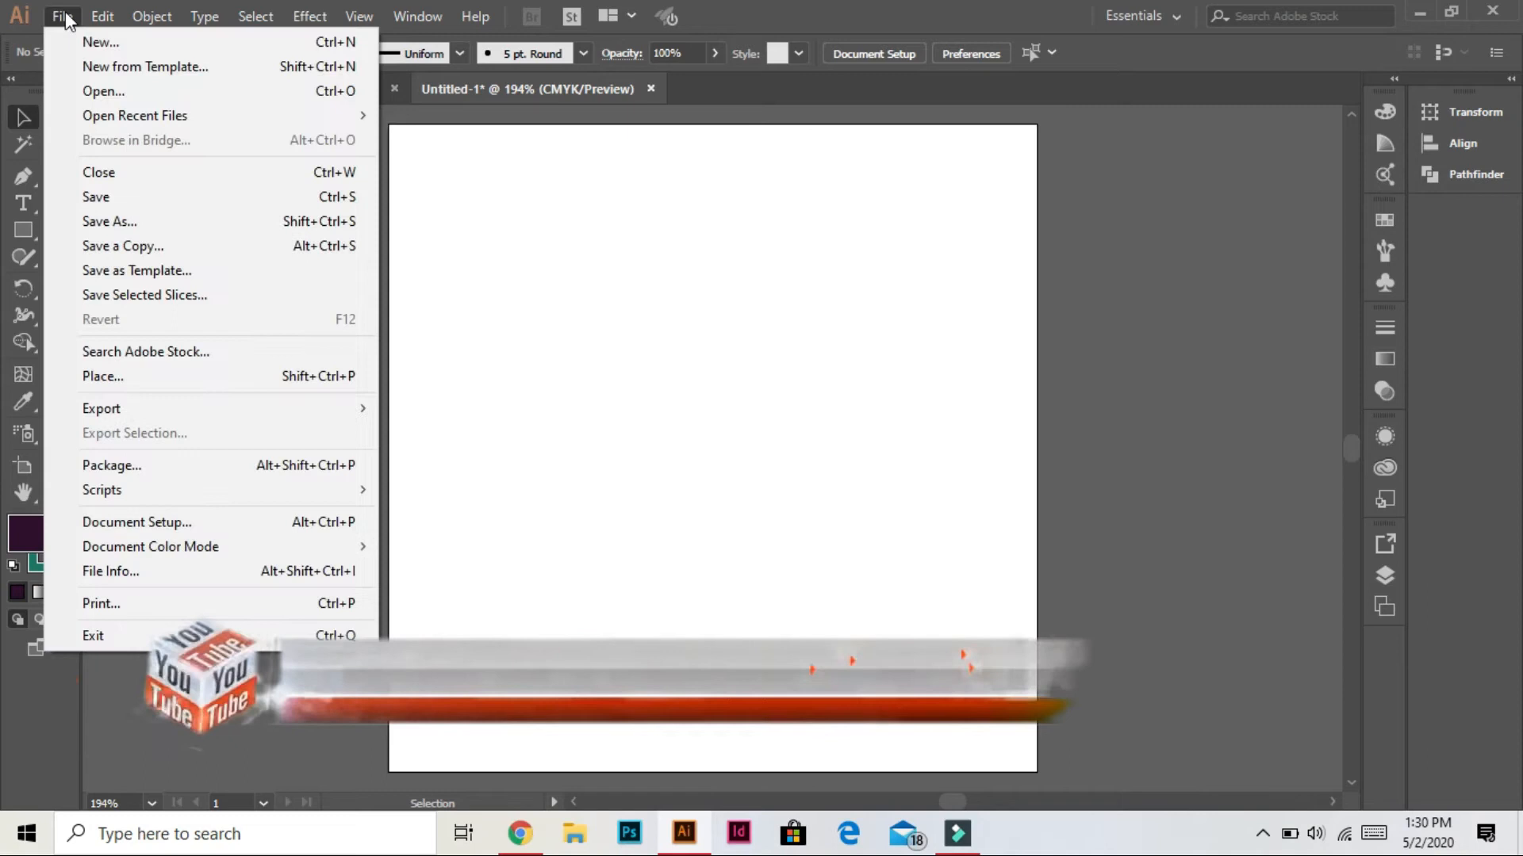
{"action": "left_click", "coordinate": [71, 42]}
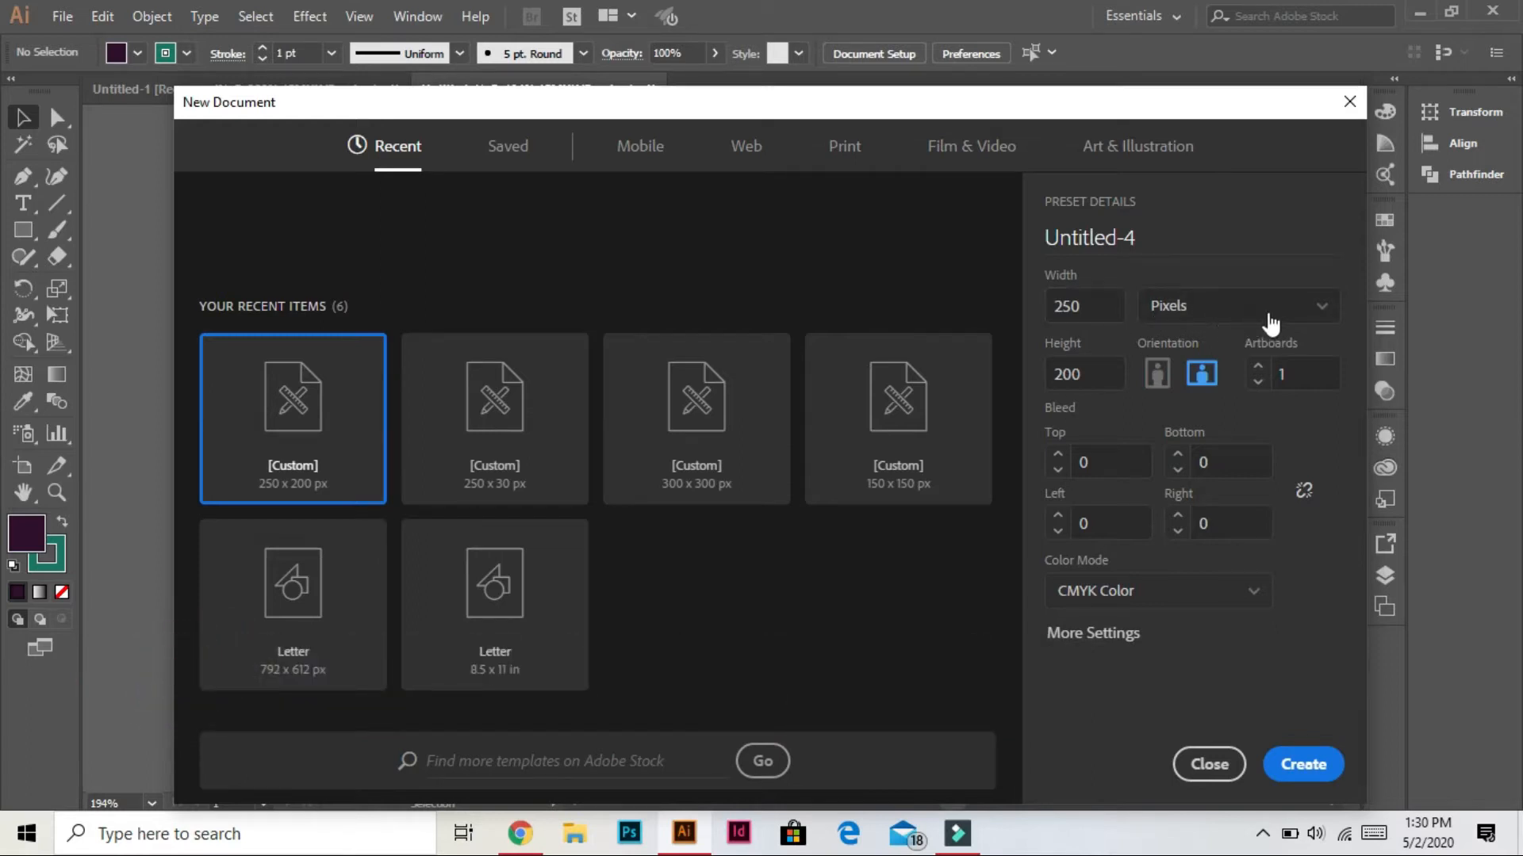
{"action": "left_click", "coordinate": [1323, 312]}
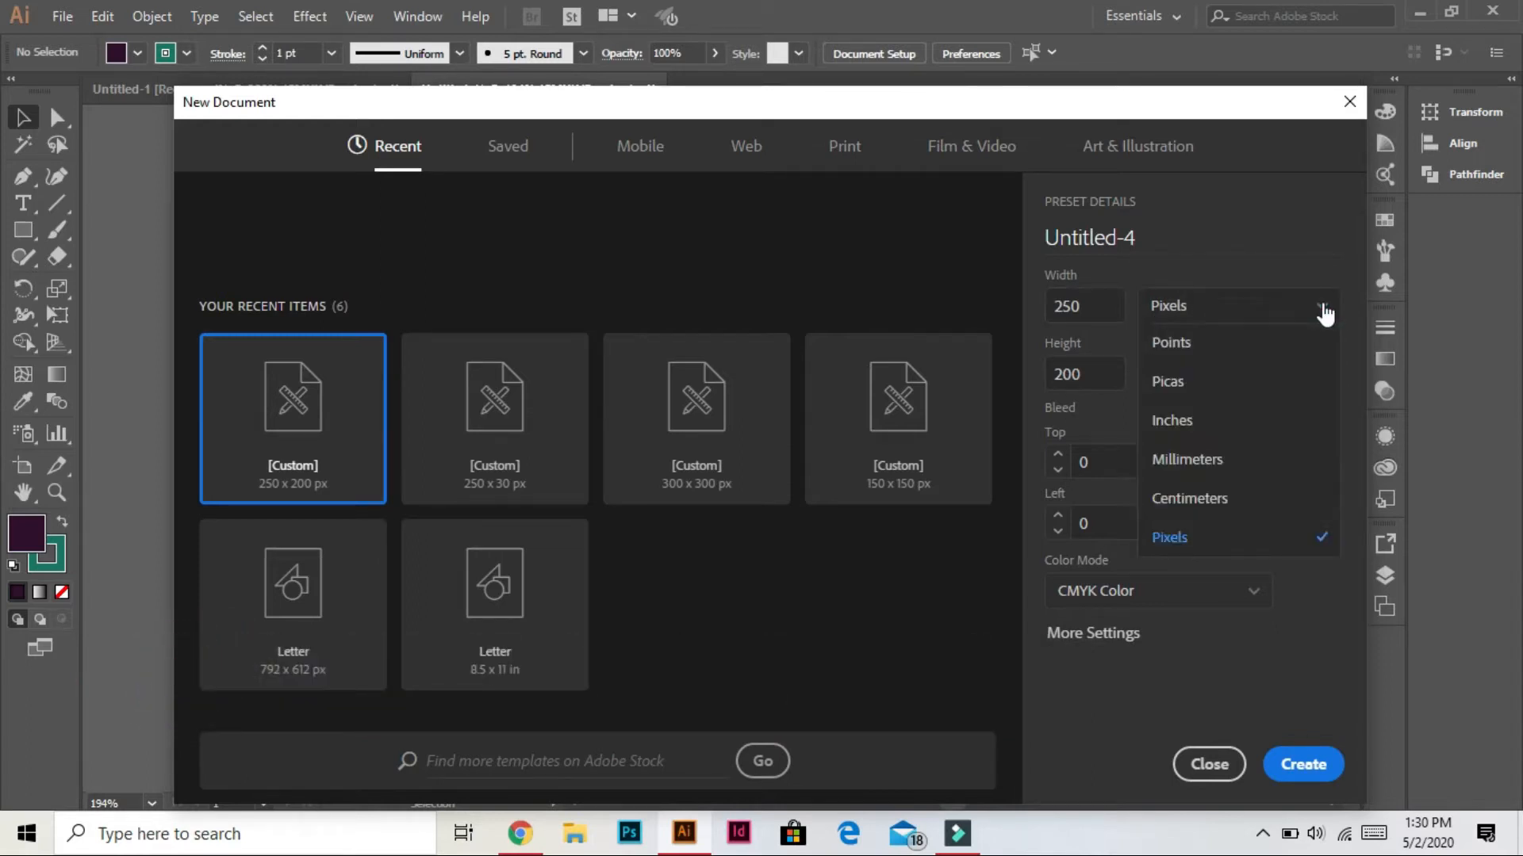
{"action": "left_click", "coordinate": [1105, 308]}
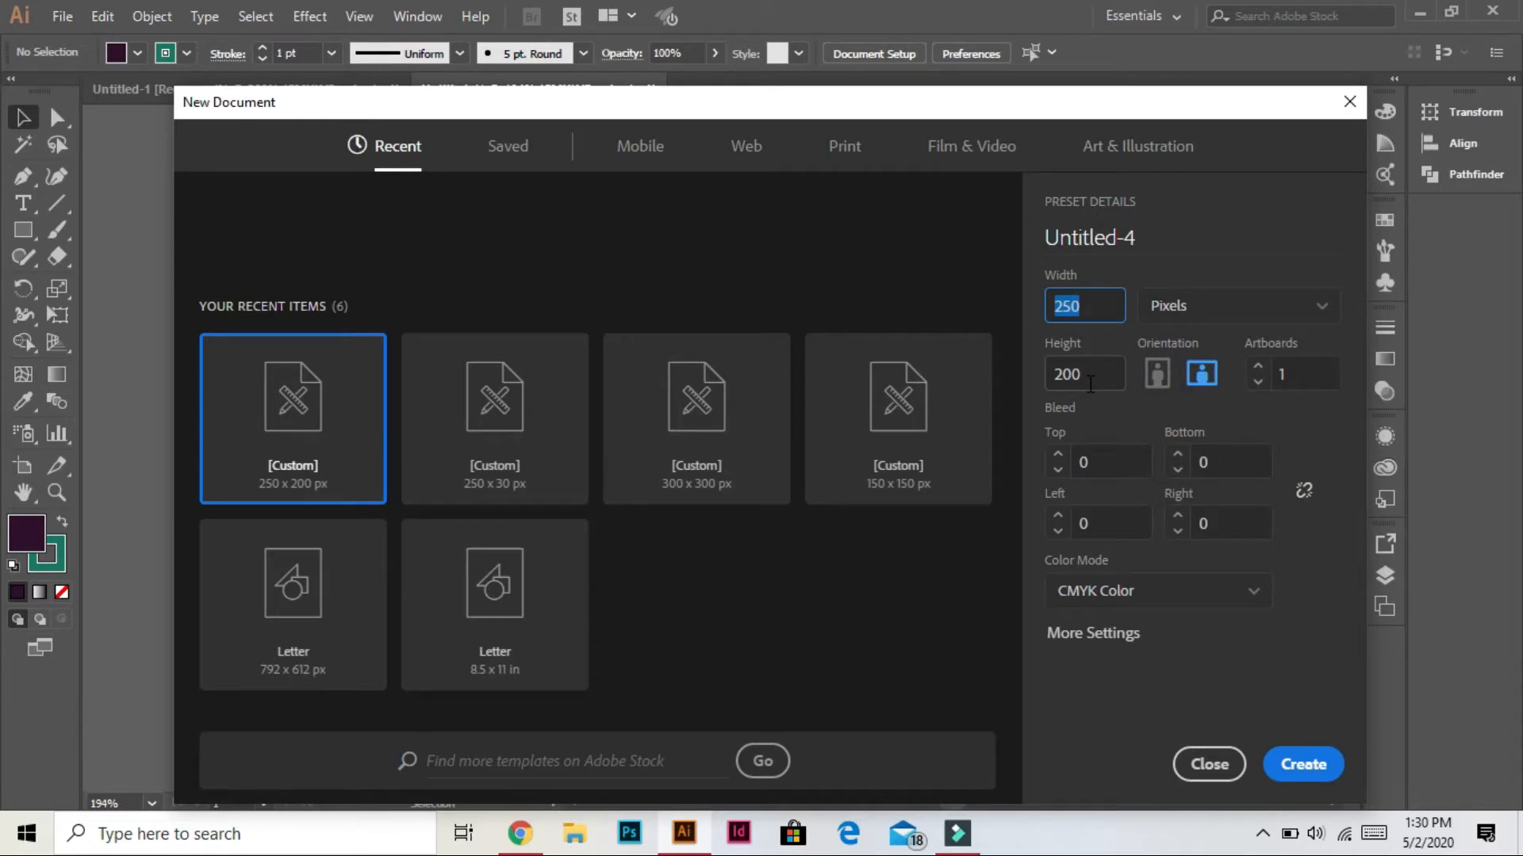
{"action": "left_click", "coordinate": [1304, 766]}
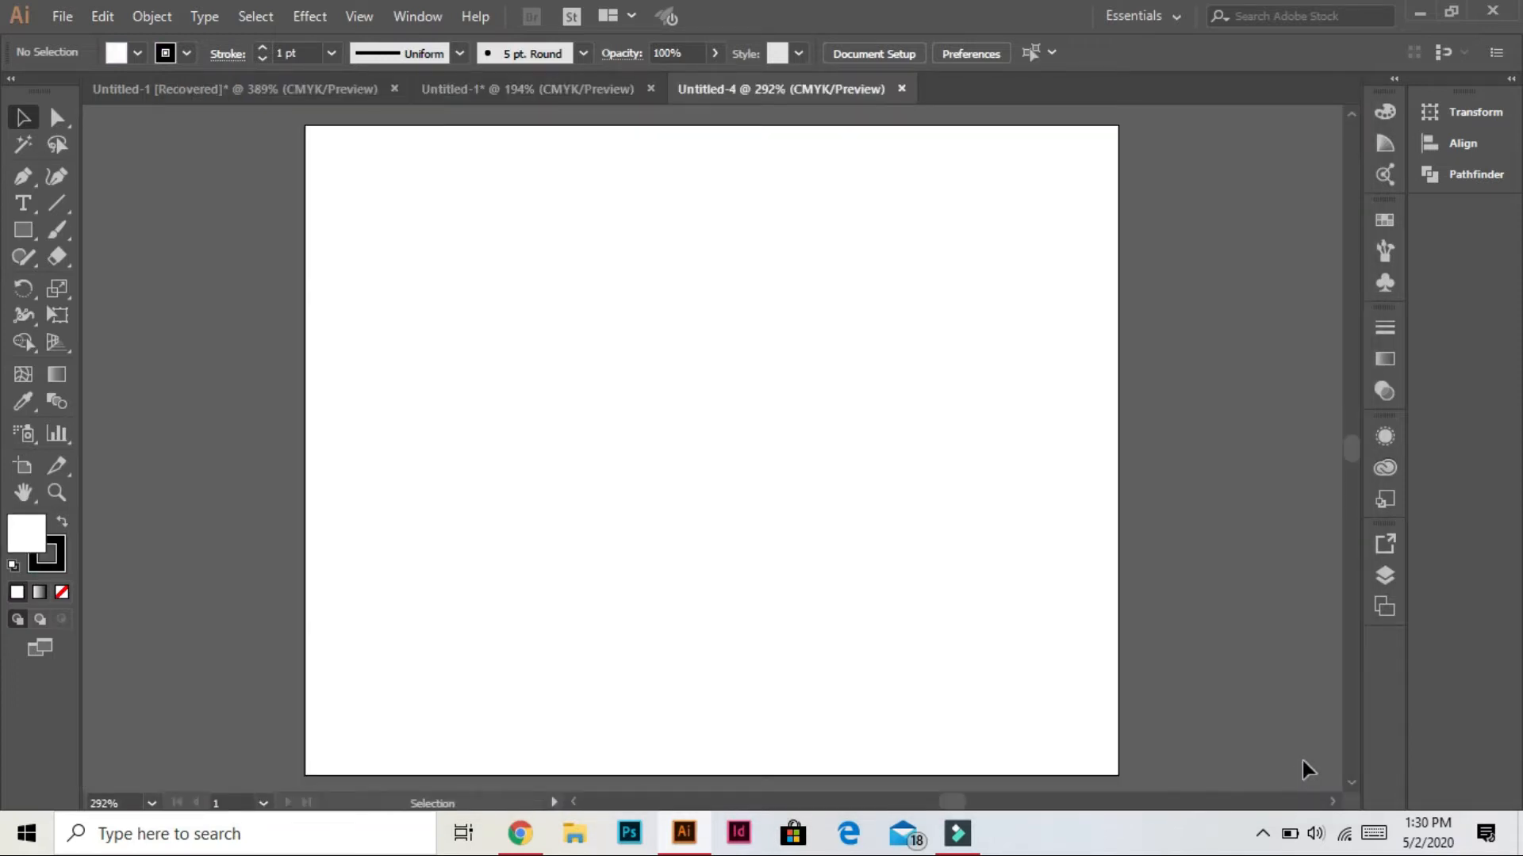
Step: Add the point text "ILLUSTRATOR" near the middle of the artboard
{"action": "left_click", "coordinate": [26, 206]}
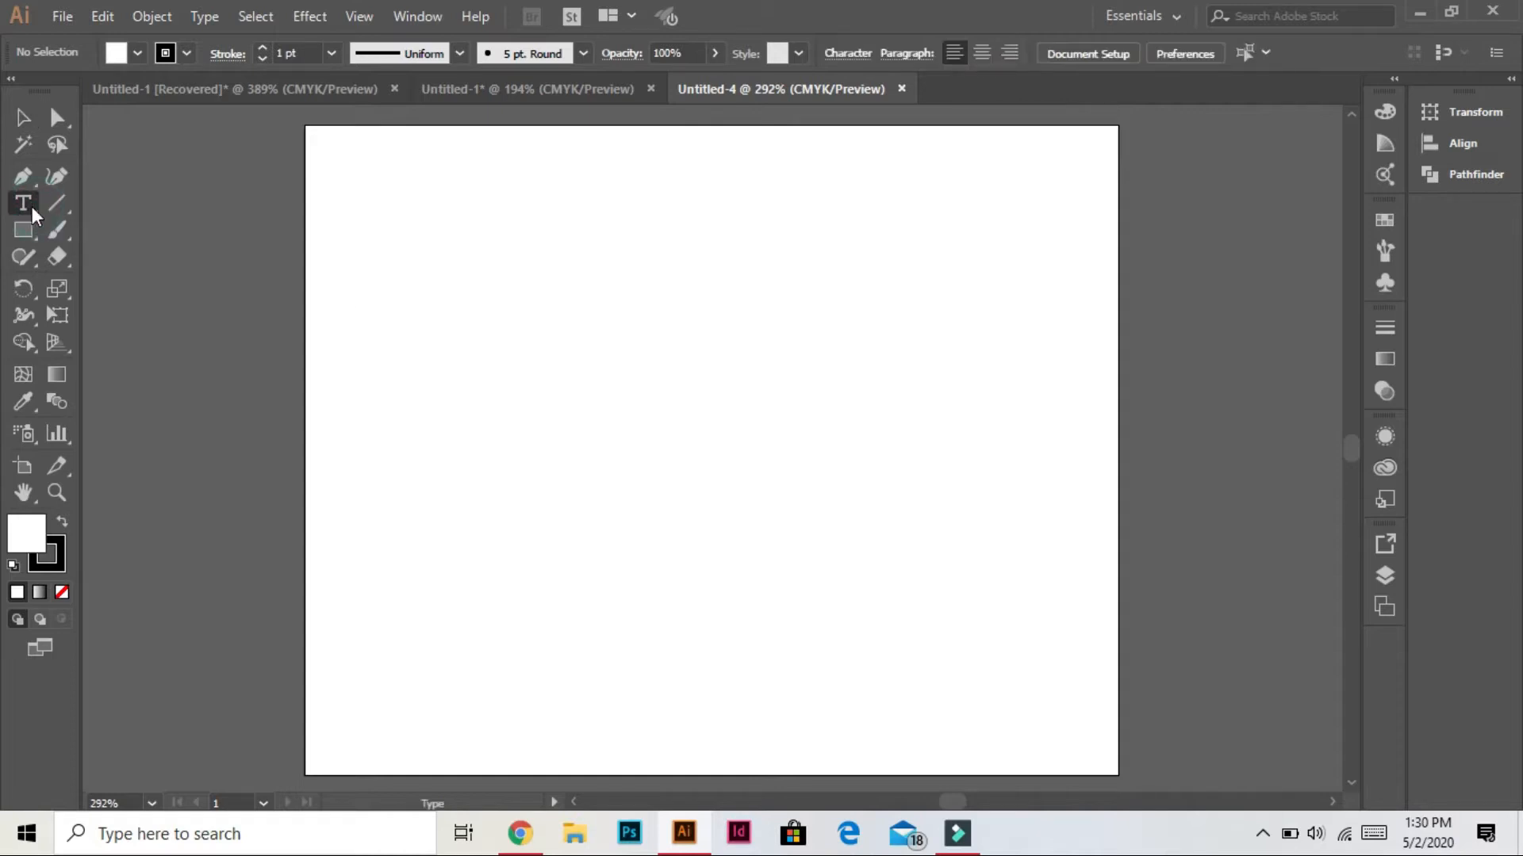
{"action": "left_click", "coordinate": [607, 421]}
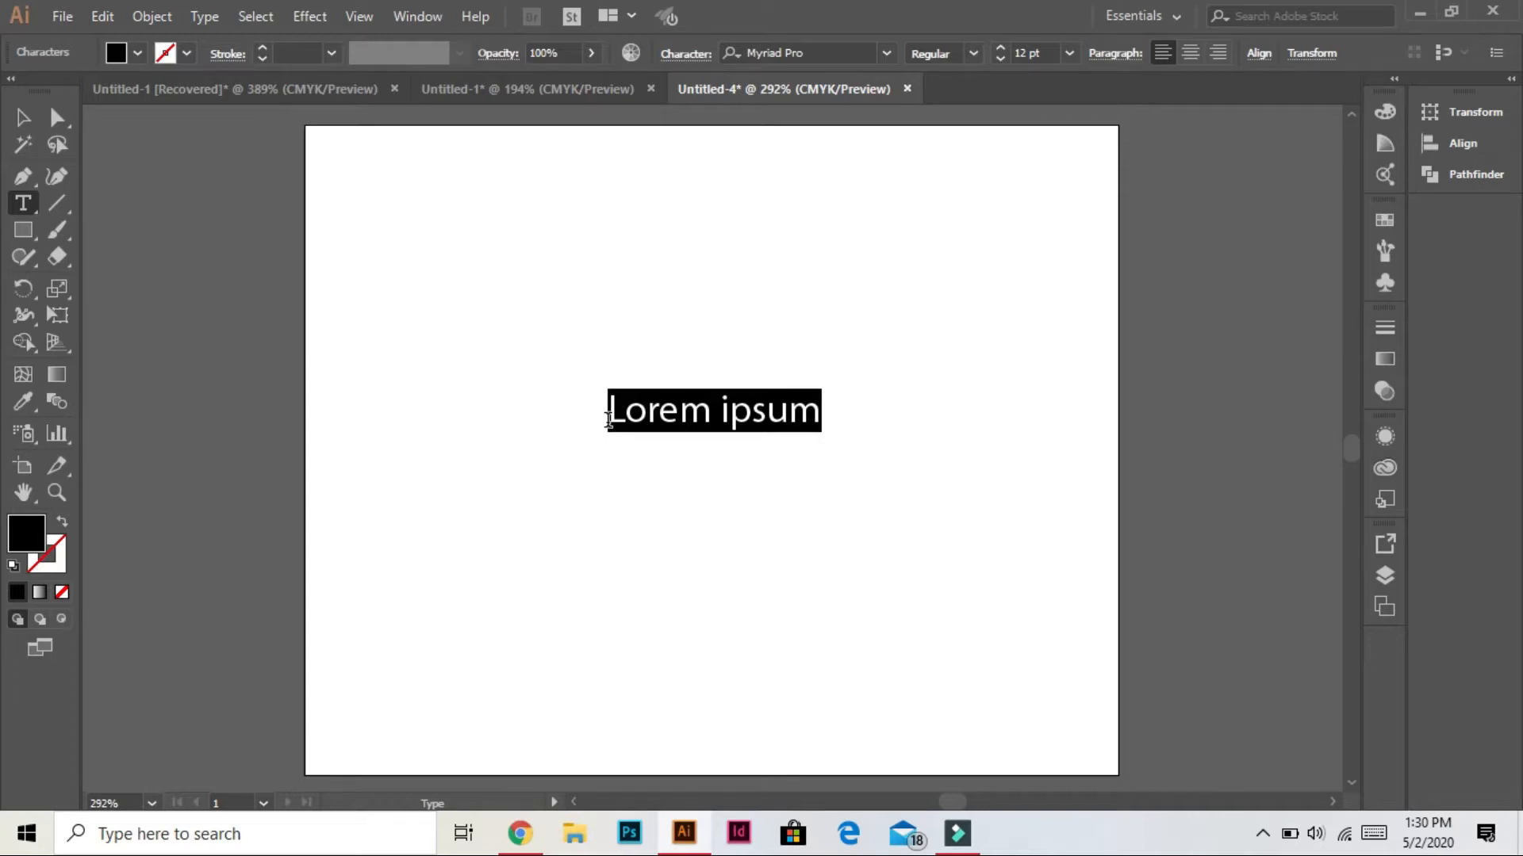
{"action": "type", "text": "ILL"}
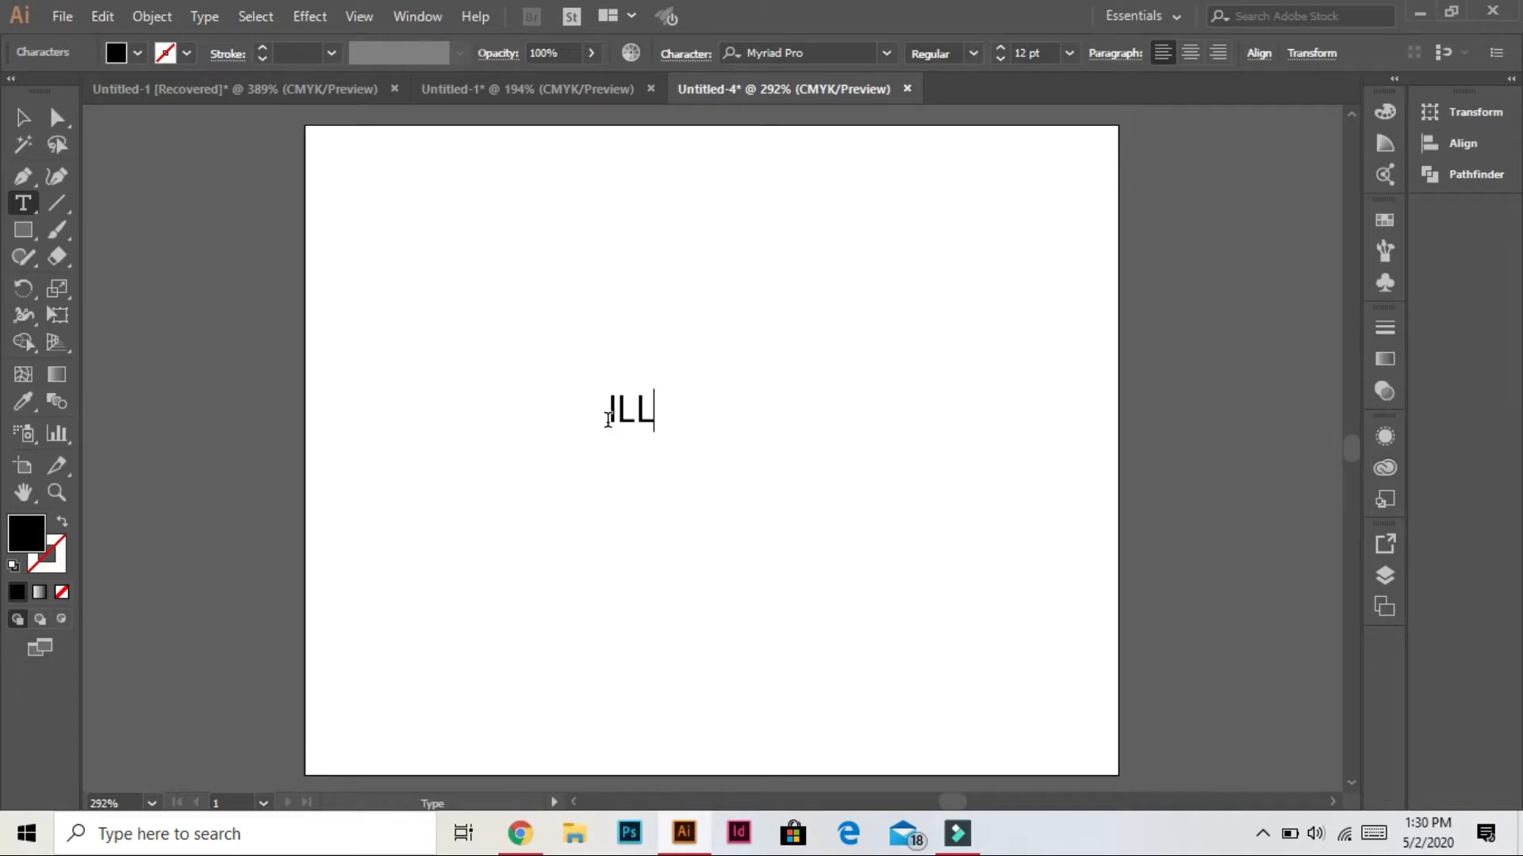
{"action": "type", "text": "USTRATOR"}
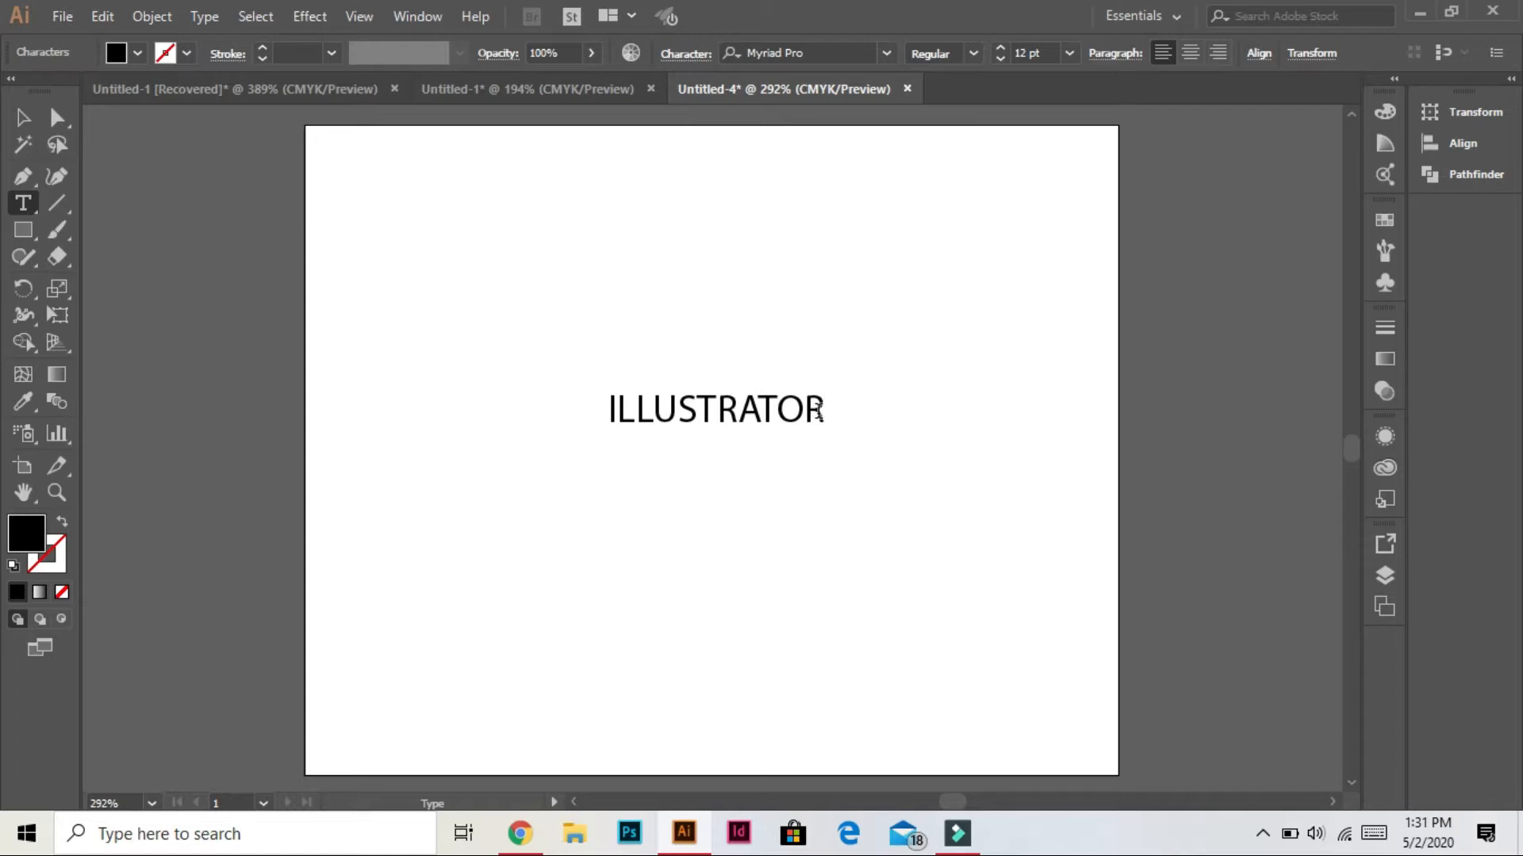
Step: Set the font of the whole word ILLUSTRATOR to Franklin Gothic Demi Cond
{"action": "left_click_drag", "start_coordinate": [825, 414], "coordinate": [601, 414]}
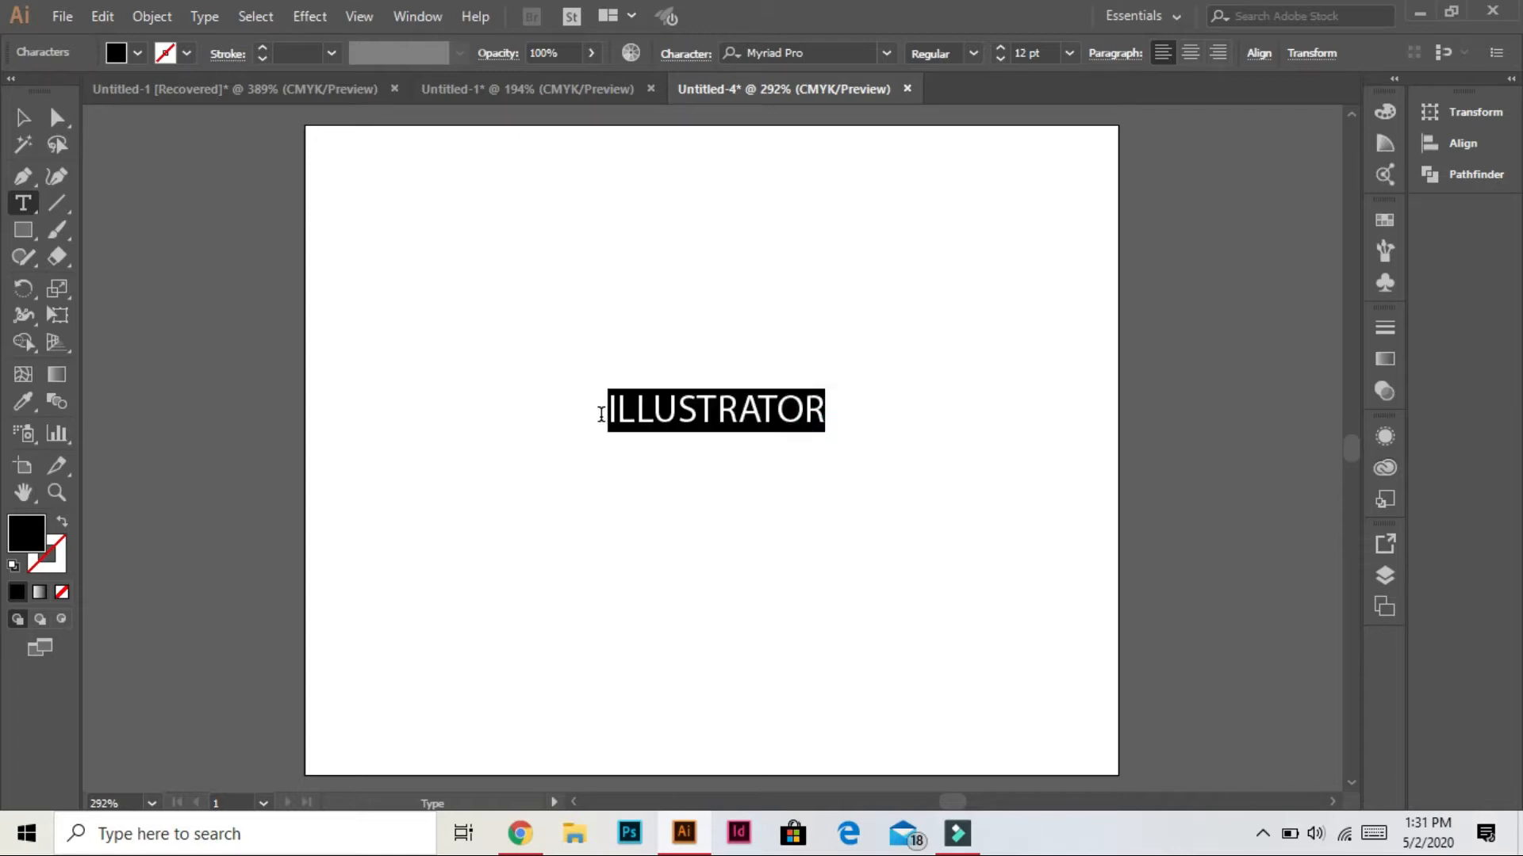
{"action": "left_click", "coordinate": [829, 53]}
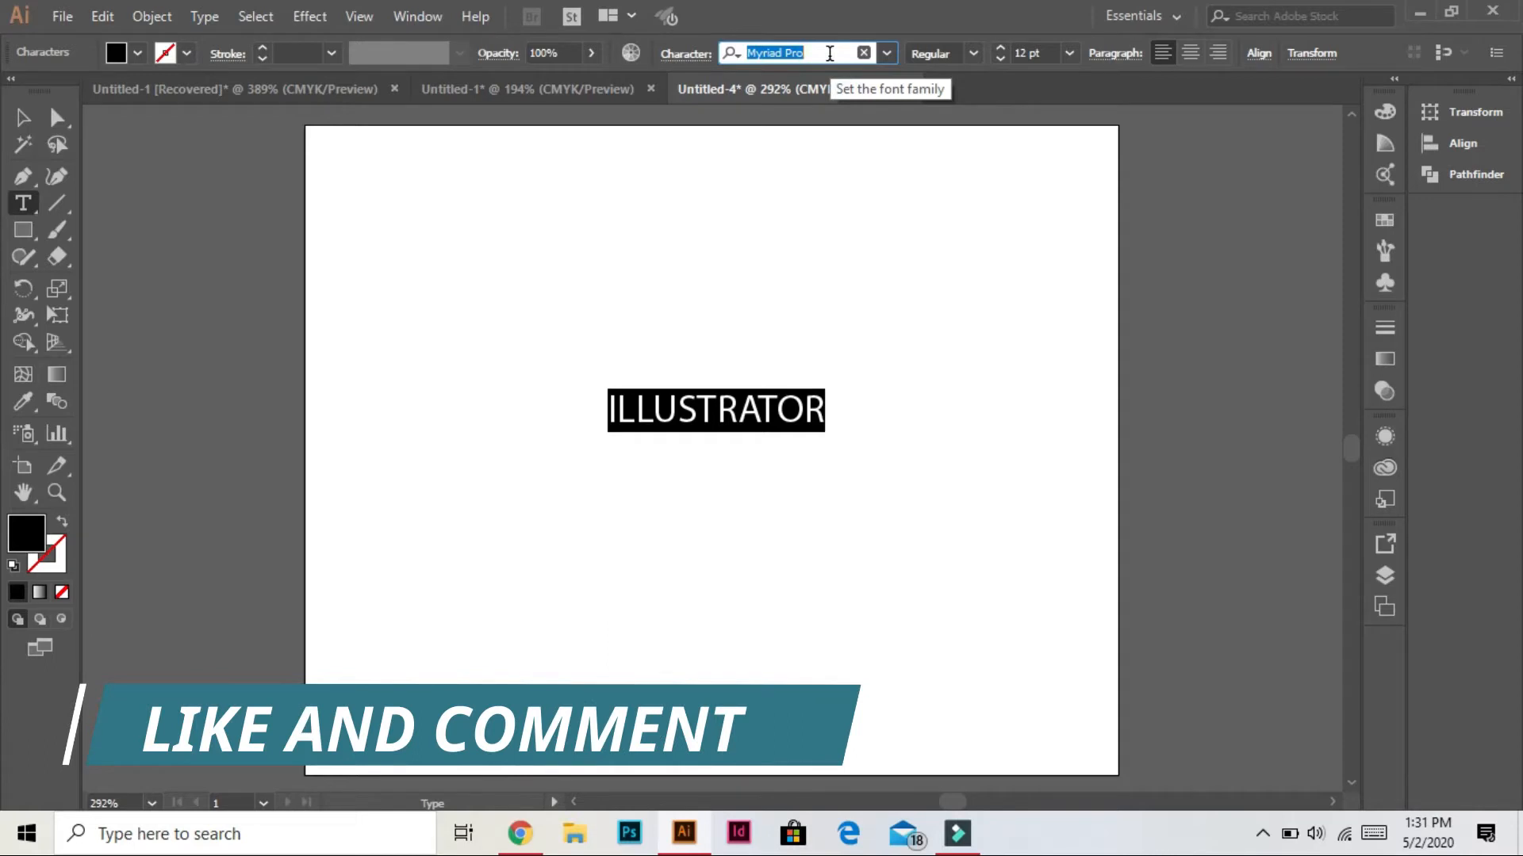
{"action": "type", "text": "EM"}
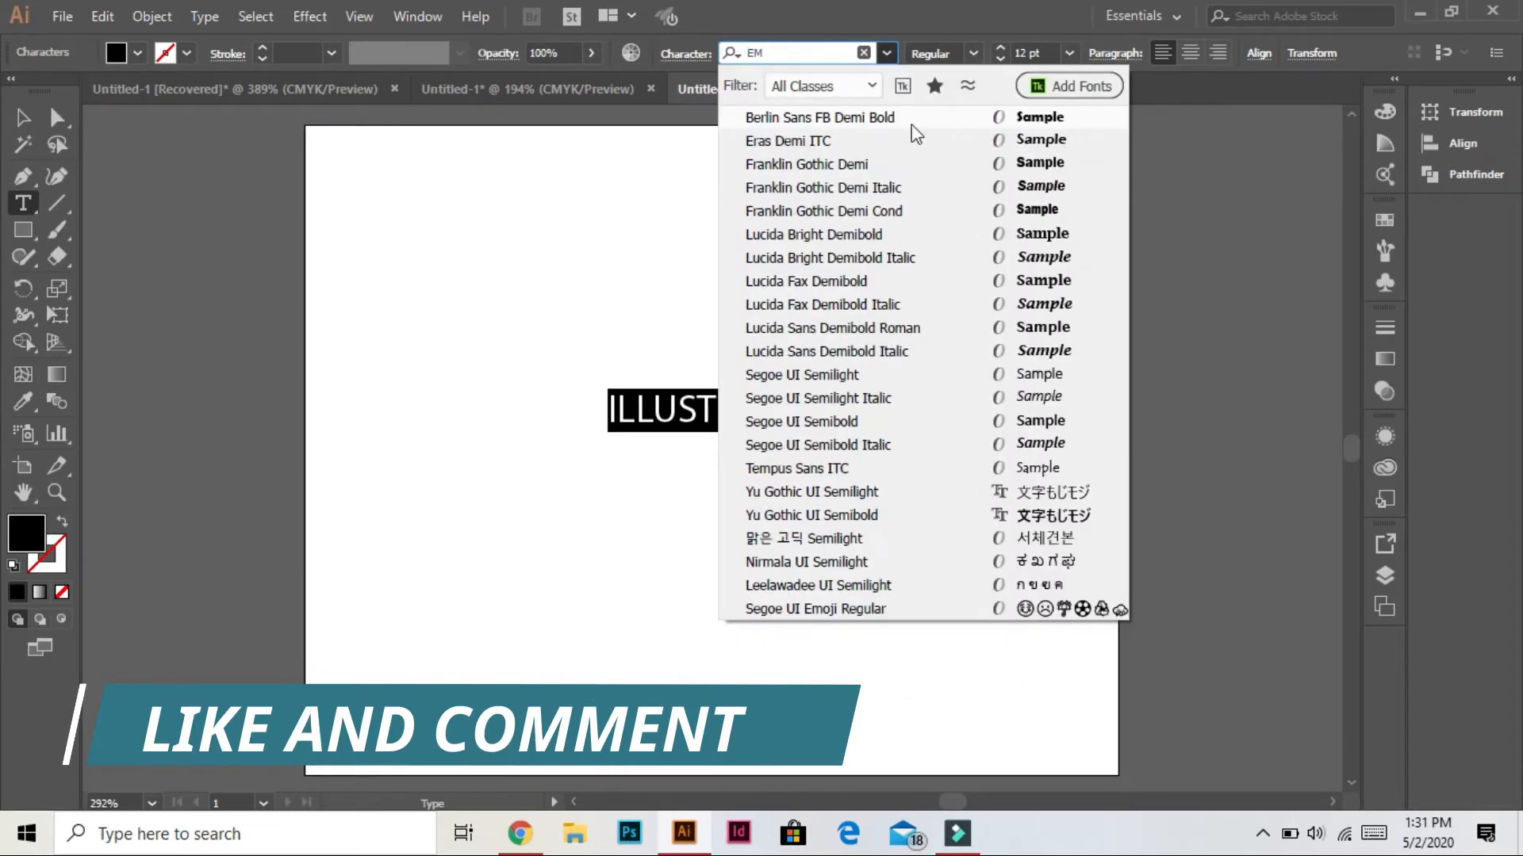
{"action": "left_click", "coordinate": [927, 213]}
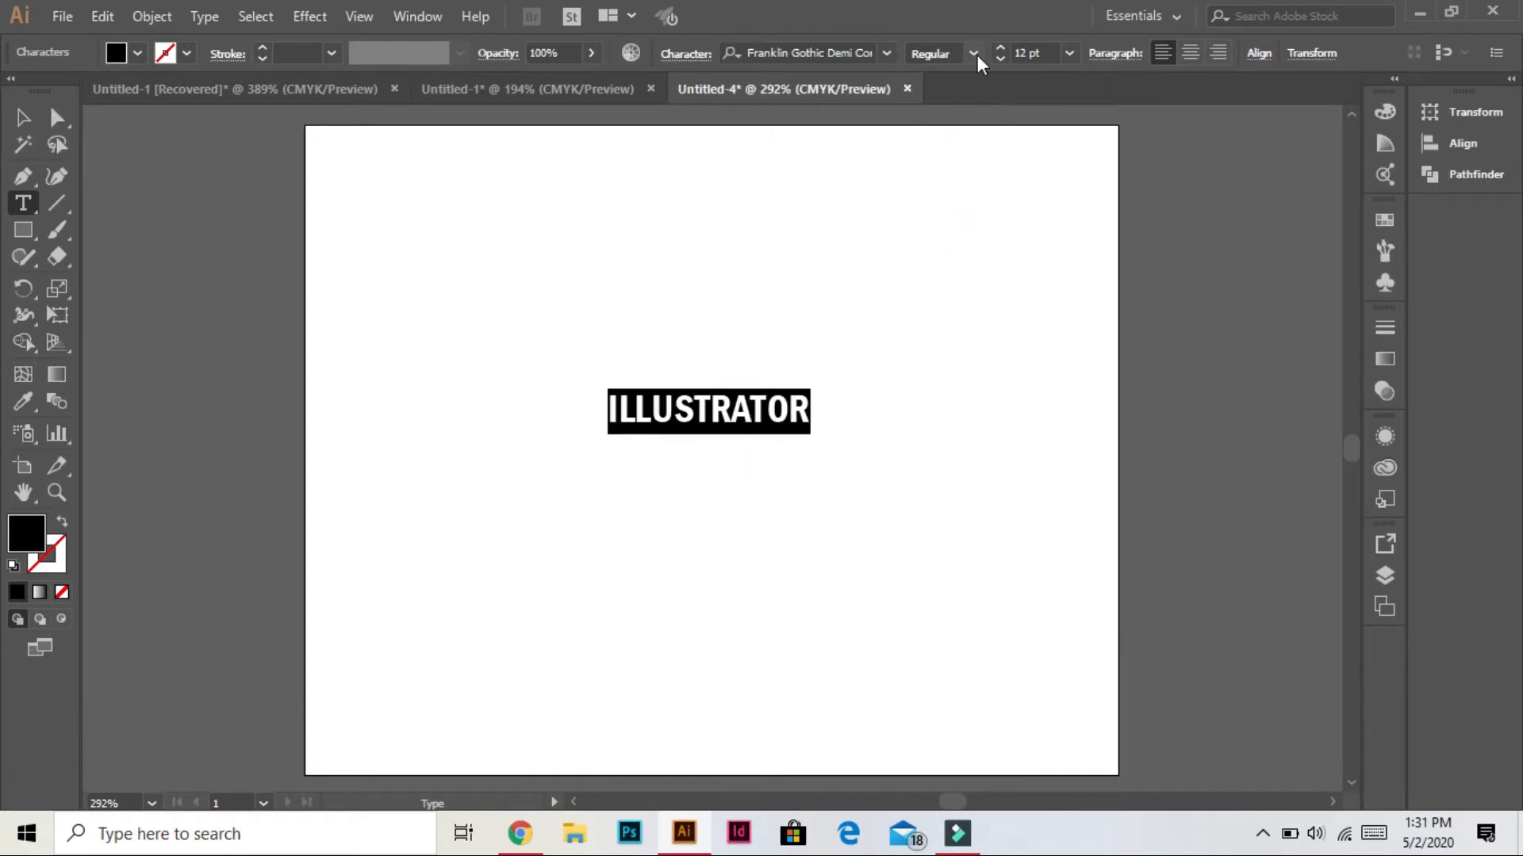
Step: Increase the font size of ILLUSTRATOR until the word is roughly three quarters of the artboard's width
{"action": "left_click", "coordinate": [1029, 52]}
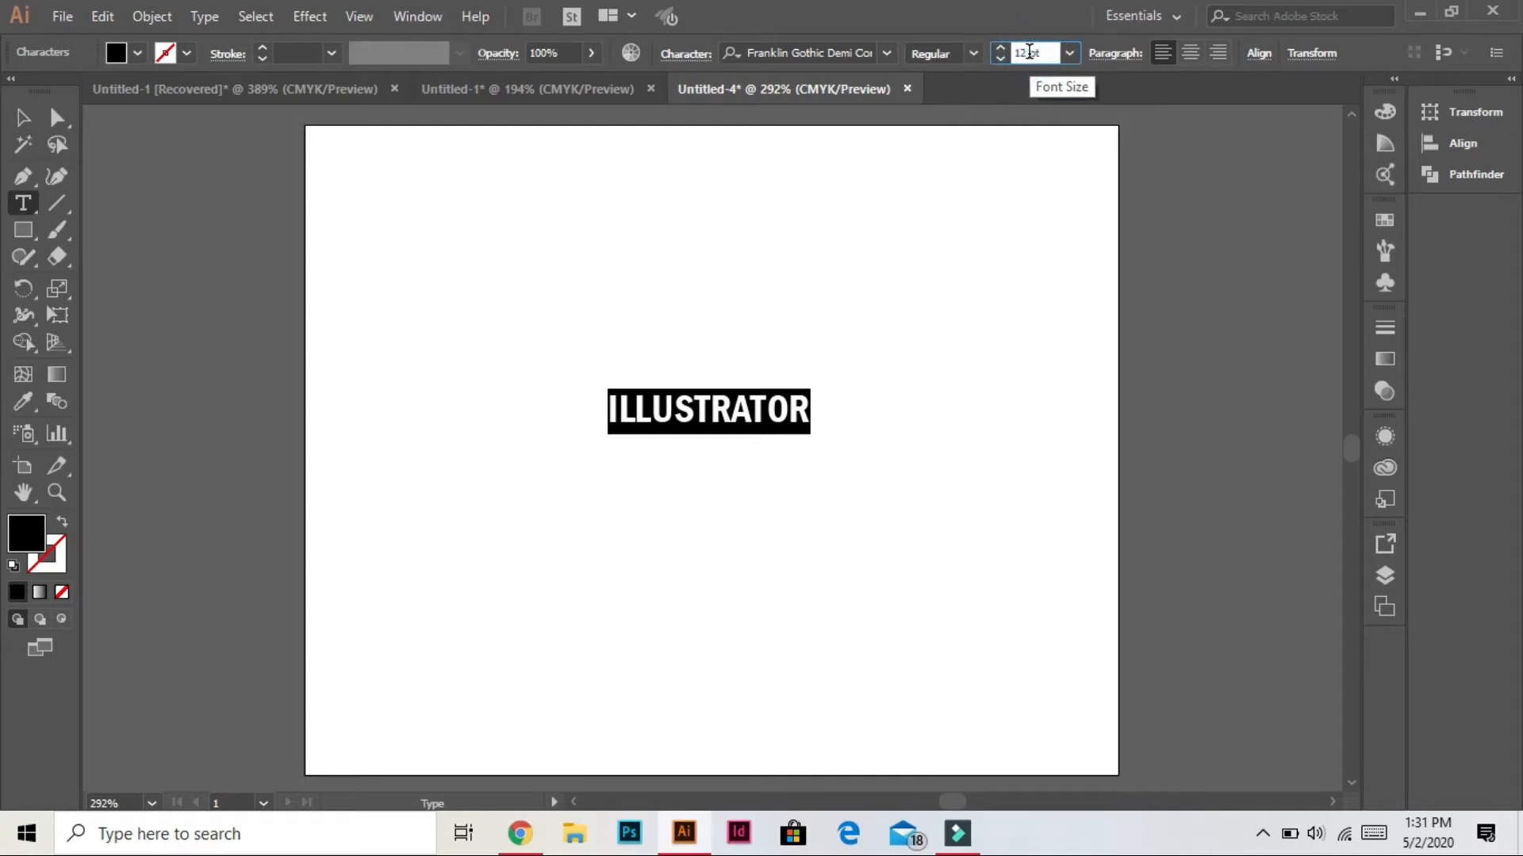
{"action": "key", "text": "Up"}
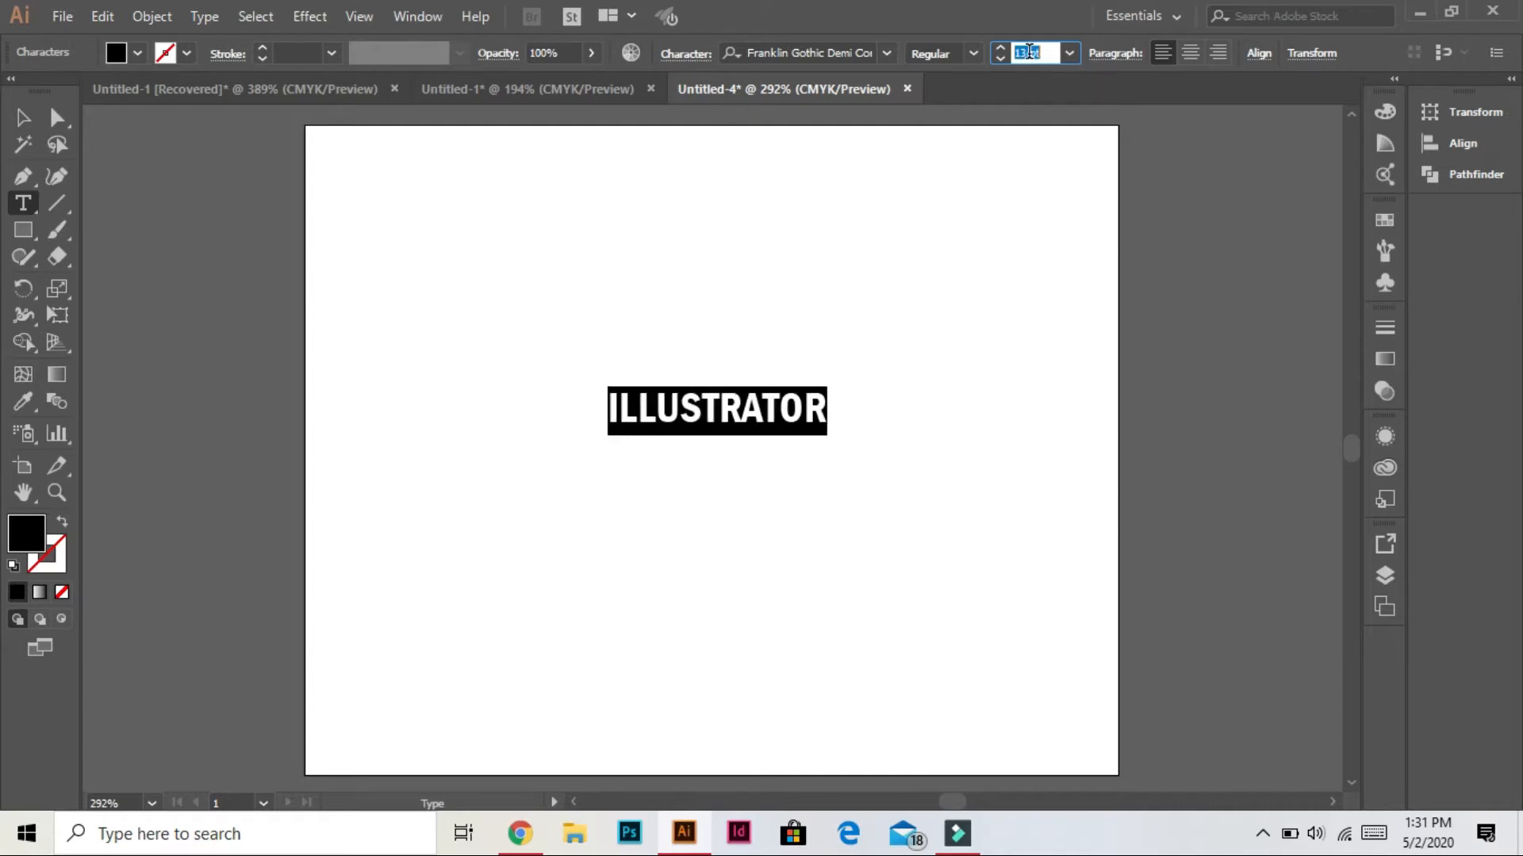
{"action": "key", "text": "Up"}
{"action": "key", "text": "Up"}
{"action": "key", "text": "Up"}
{"action": "key", "text": "Up"}
{"action": "key", "text": "Up"}
{"action": "key", "text": "Up"}
{"action": "key", "text": "Up"}
{"action": "key", "text": "Up"}
{"action": "key", "text": "Up"}
{"action": "key", "text": "Up"}
{"action": "key", "text": "Up"}
{"action": "key", "text": "Up"}
{"action": "key", "text": "Up"}
{"action": "key", "text": "Up"}
{"action": "key", "text": "Up"}
{"action": "key", "text": "Up"}
{"action": "key", "text": "Up"}
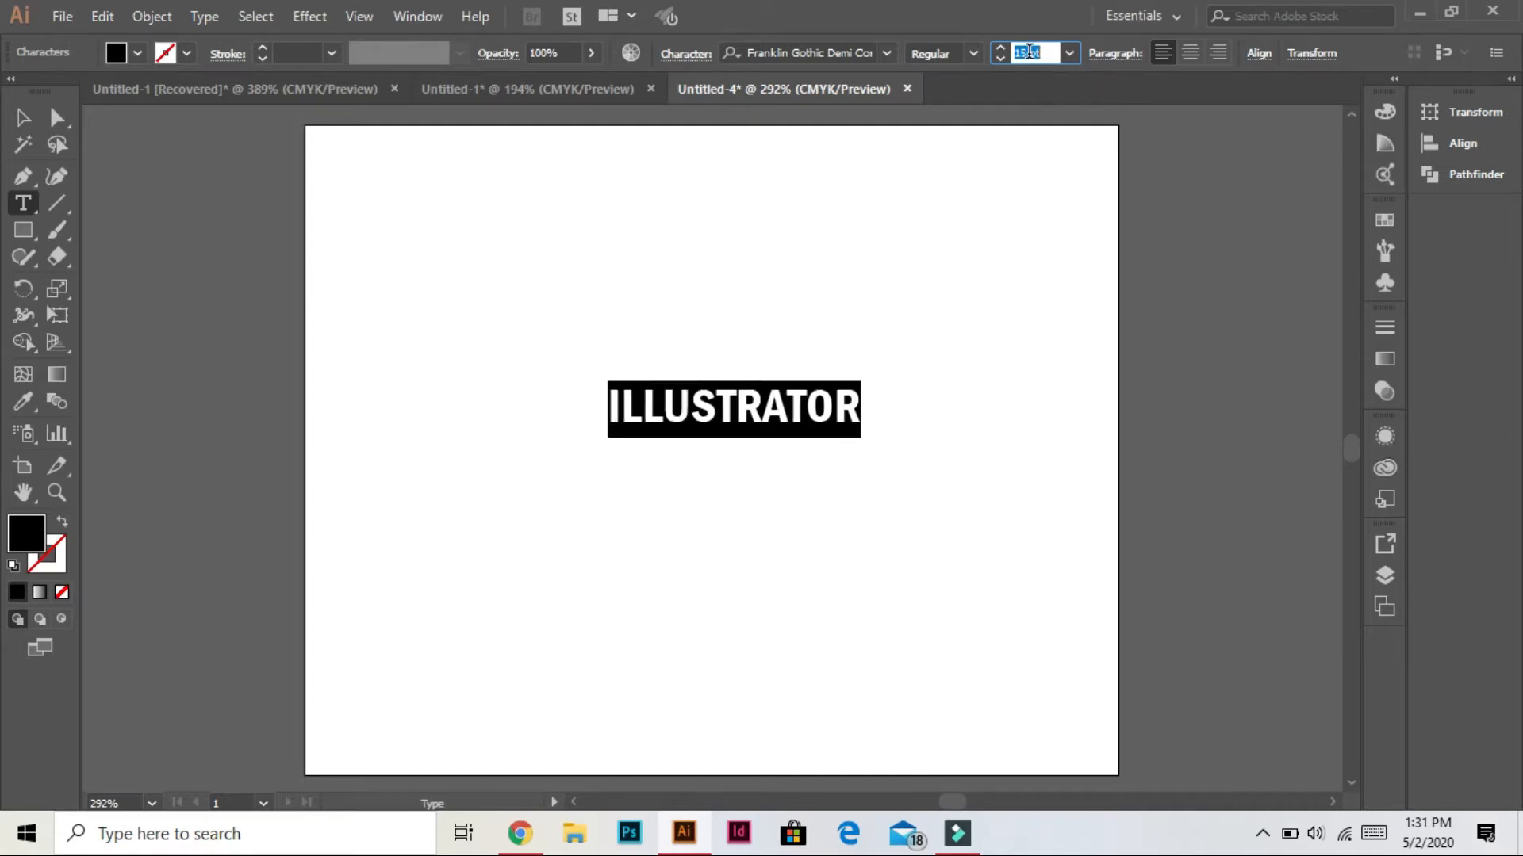
{"action": "key", "text": "Up"}
{"action": "key", "text": "Up"}
{"action": "key", "text": "Up"}
{"action": "key", "text": "Up"}
{"action": "key", "text": "Up"}
{"action": "key", "text": "Up"}
{"action": "key", "text": "Up"}
{"action": "key", "text": "Up"}
{"action": "key", "text": "Up"}
{"action": "key", "text": "Up"}
{"action": "key", "text": "Up"}
{"action": "key", "text": "Up"}
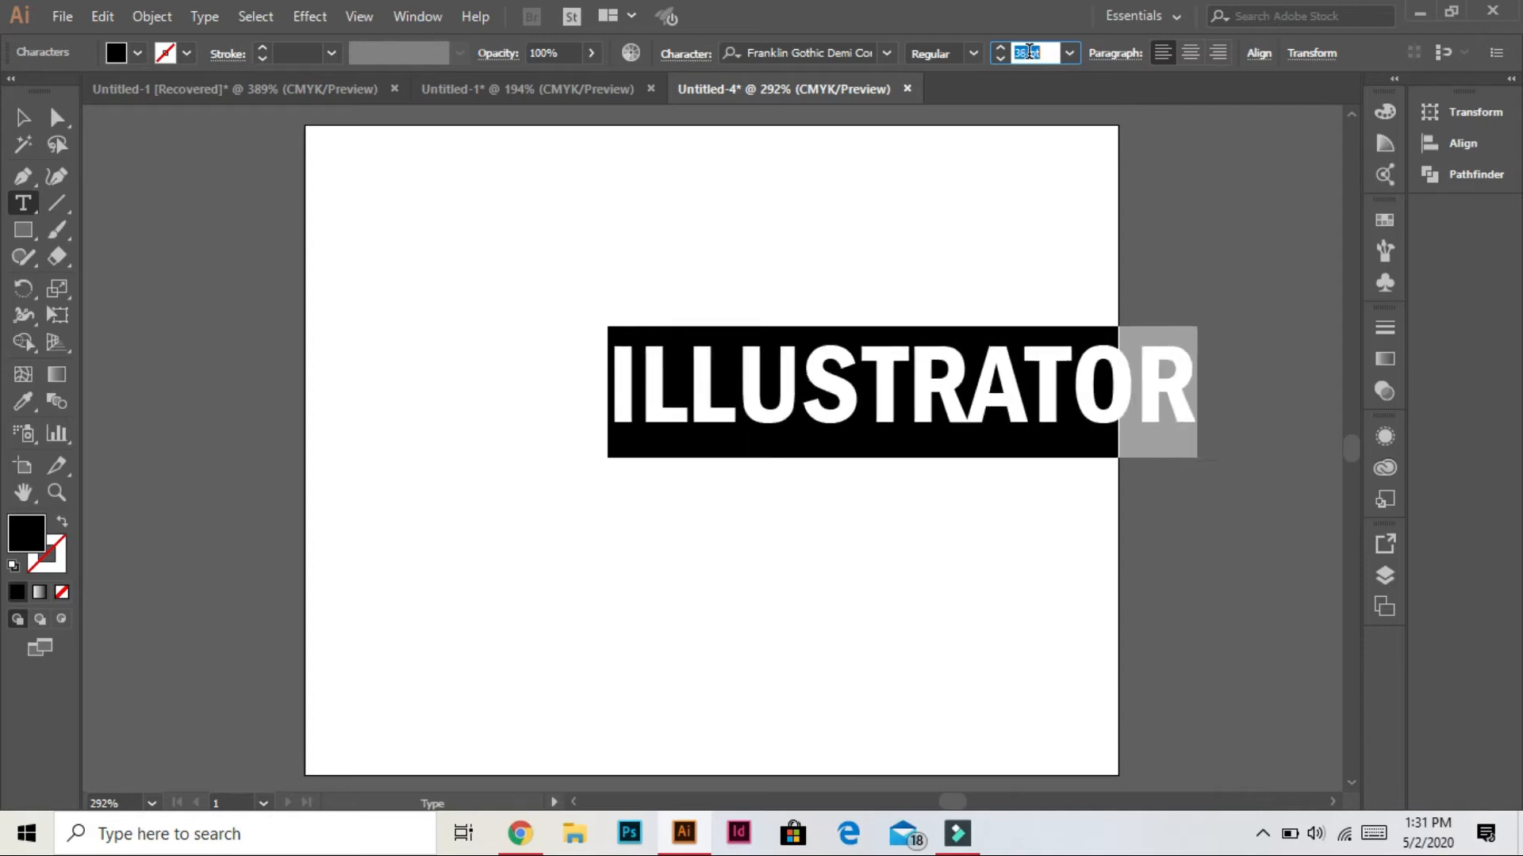
Step: Move the ILLUSTRATOR text to the artboard's upper half and enlarge it to about 60 pt so it nearly spans the artboard
{"action": "key", "text": "Escape"}
{"action": "left_click_drag", "start_coordinate": [809, 413], "coordinate": [555, 368]}
{"action": "key", "text": "shift+Up"}
{"action": "left_click_drag", "start_coordinate": [353, 394], "coordinate": [335, 461]}
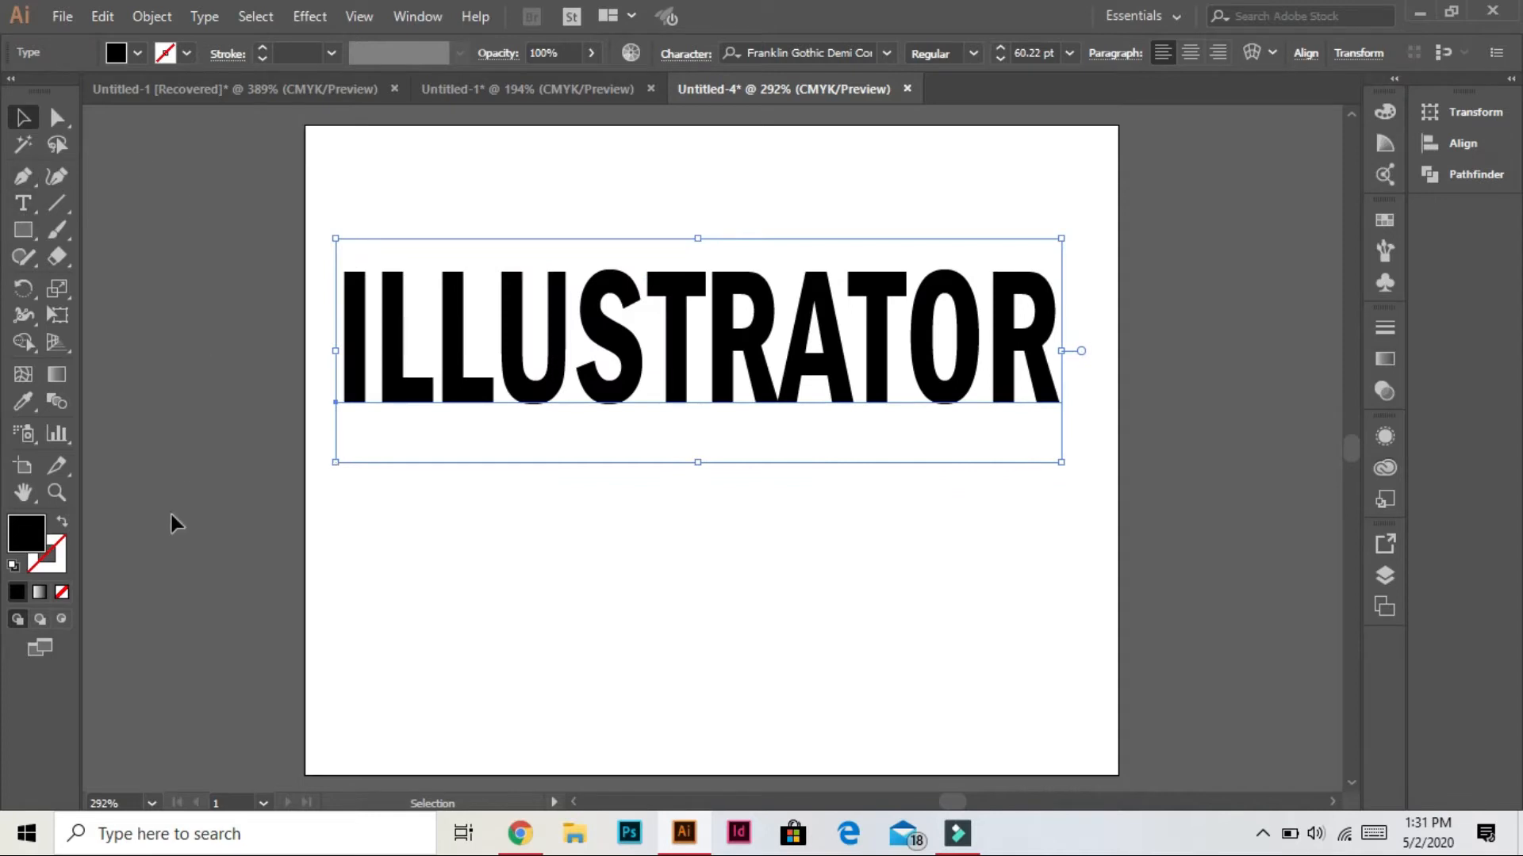
Step: Give the ILLUSTRATOR text a teal stroke with the colour 258284
{"action": "left_click", "coordinate": [62, 568]}
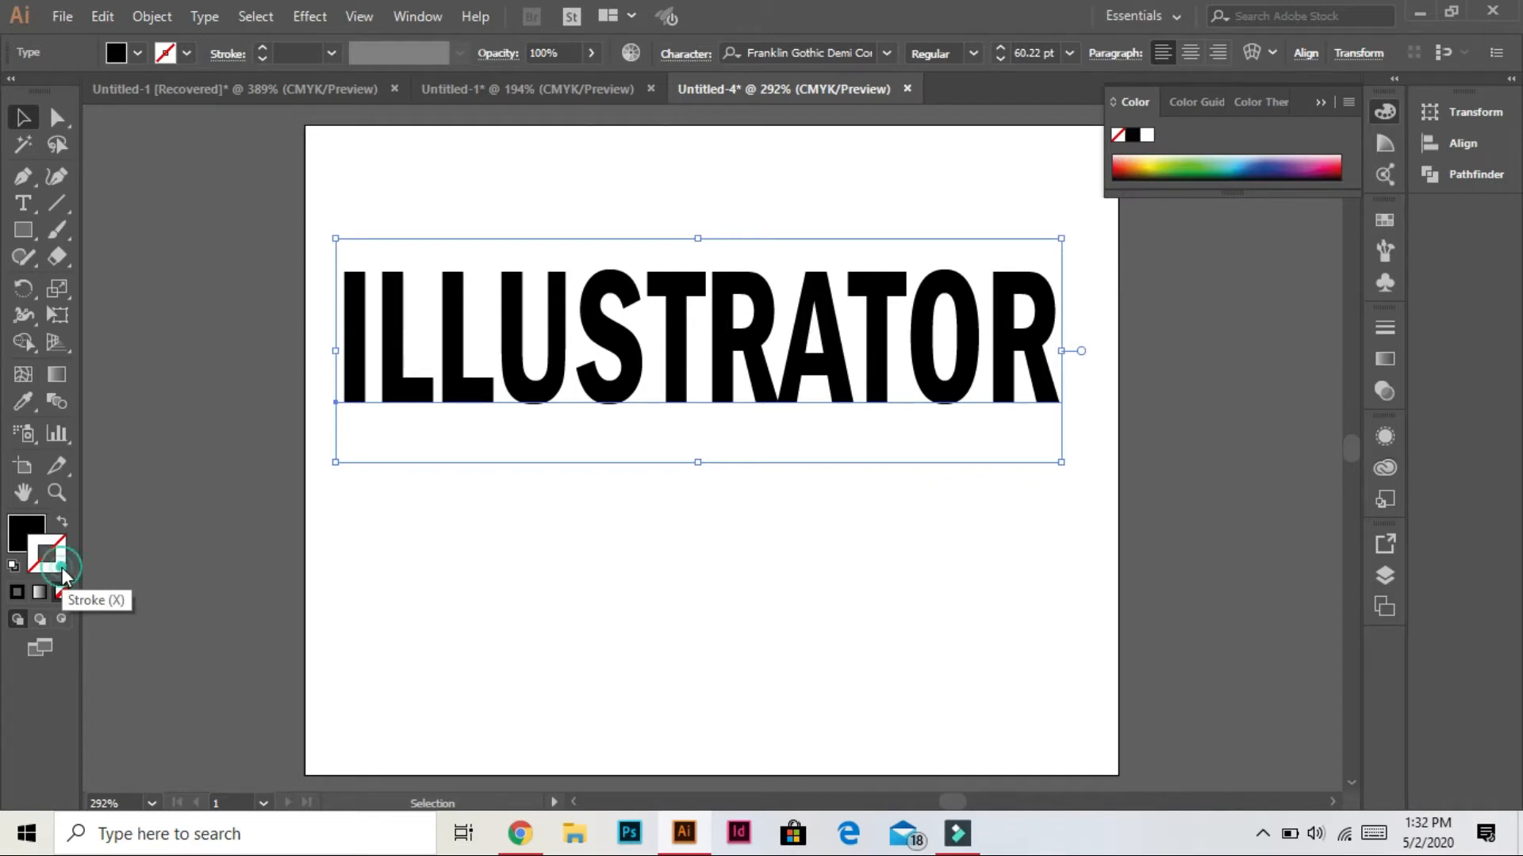
{"action": "double_click", "coordinate": [62, 568]}
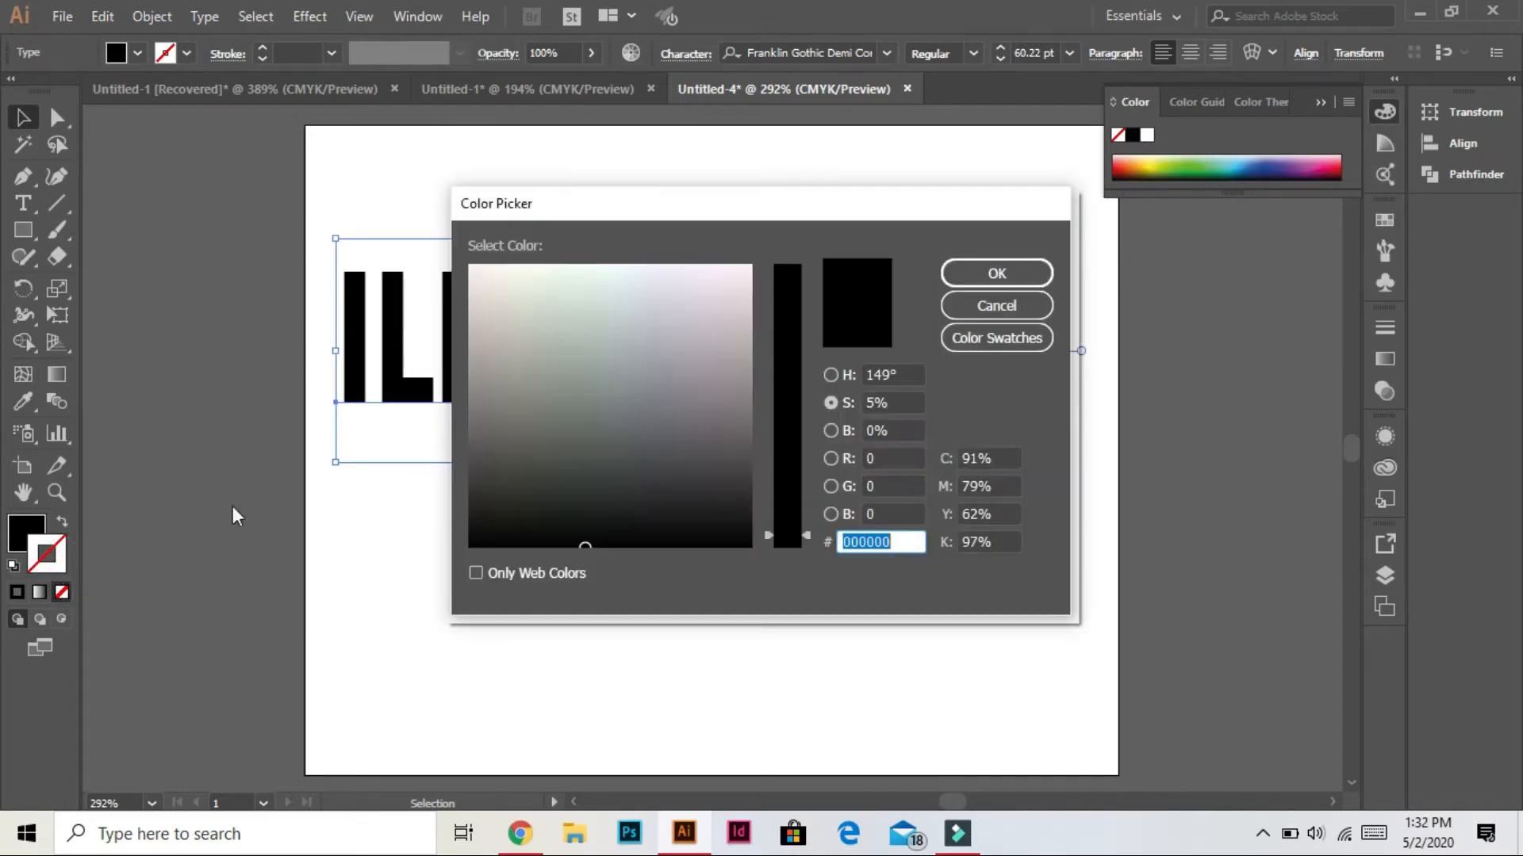
{"action": "left_click", "coordinate": [584, 432]}
{"action": "left_click", "coordinate": [612, 399]}
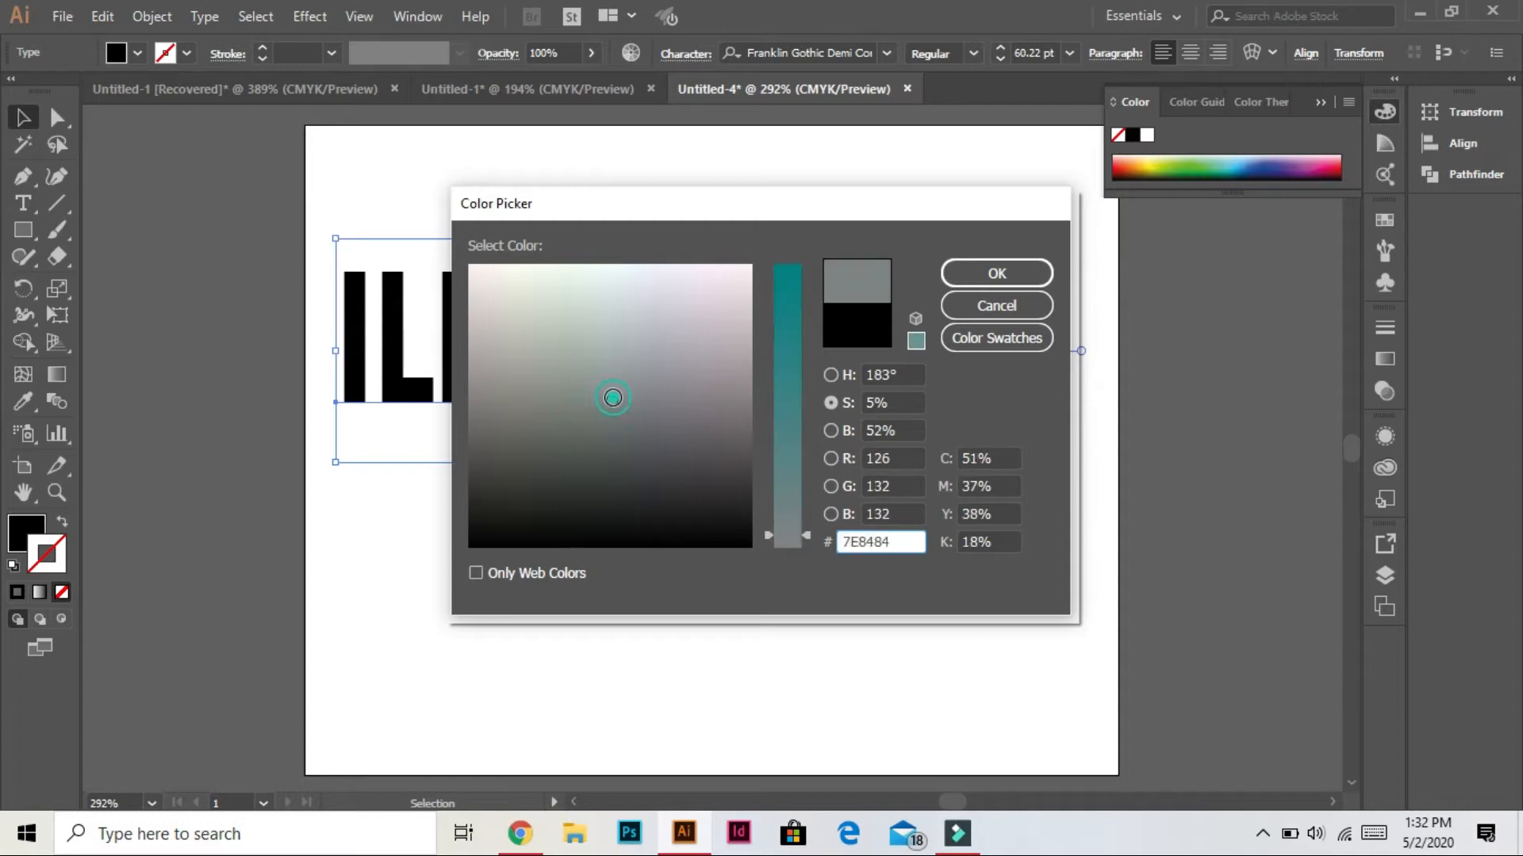
{"action": "left_click", "coordinate": [786, 358]}
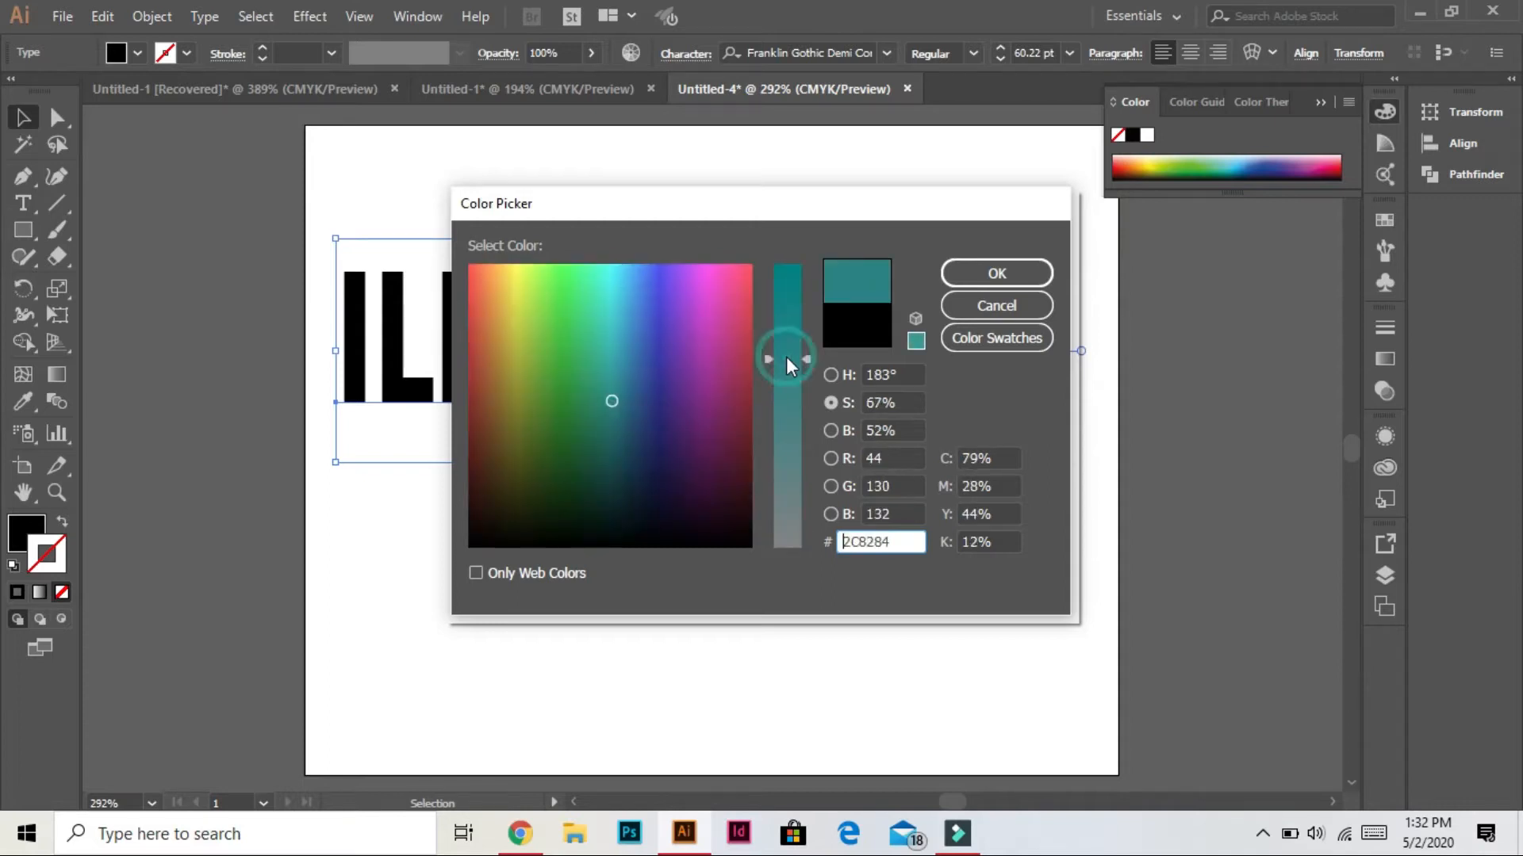
{"action": "left_click", "coordinate": [787, 346]}
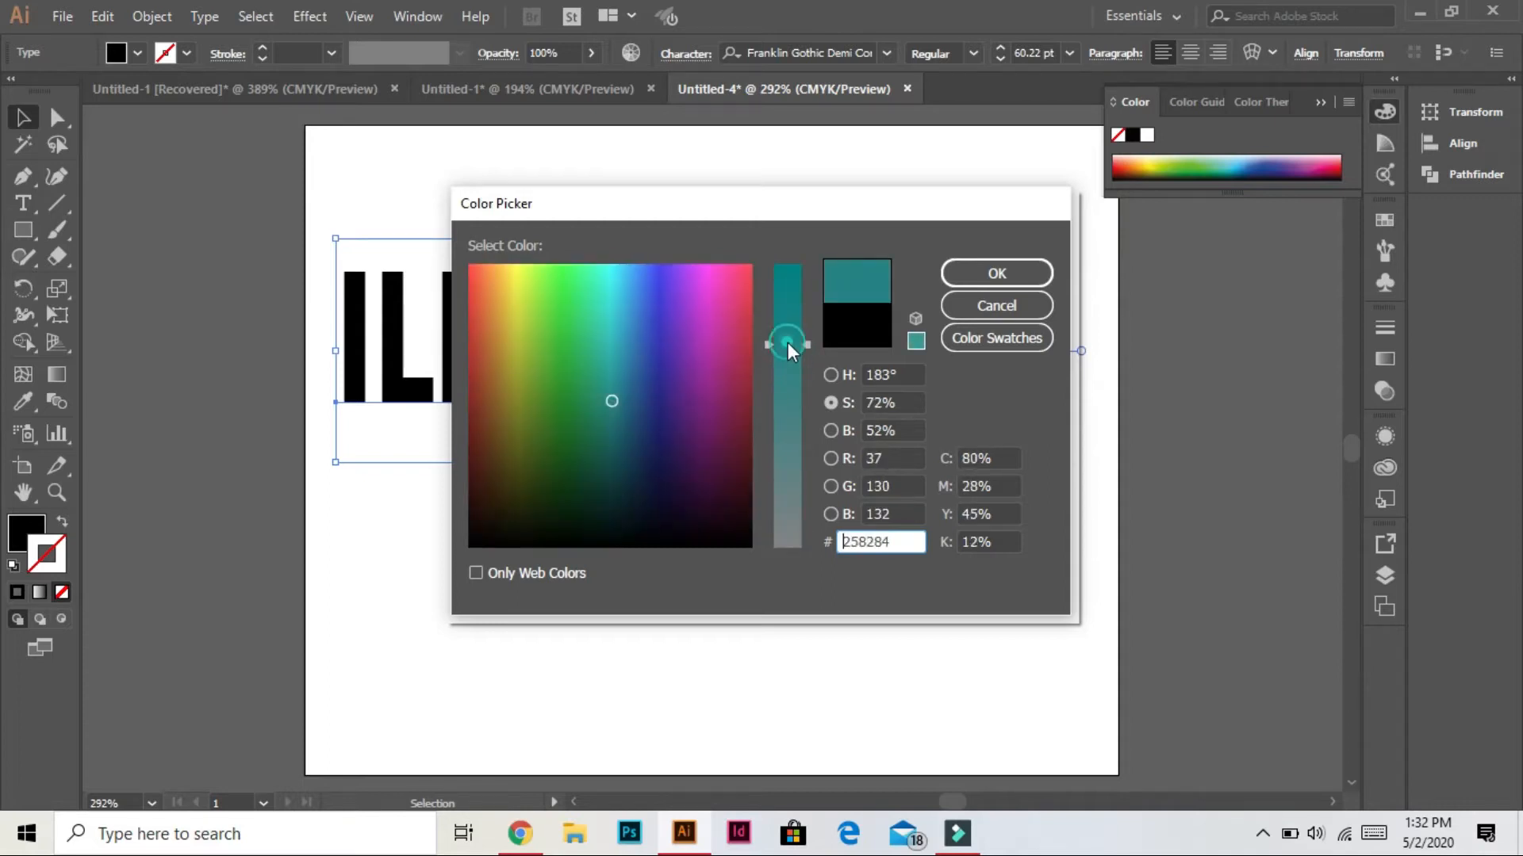
{"action": "left_click", "coordinate": [1011, 278]}
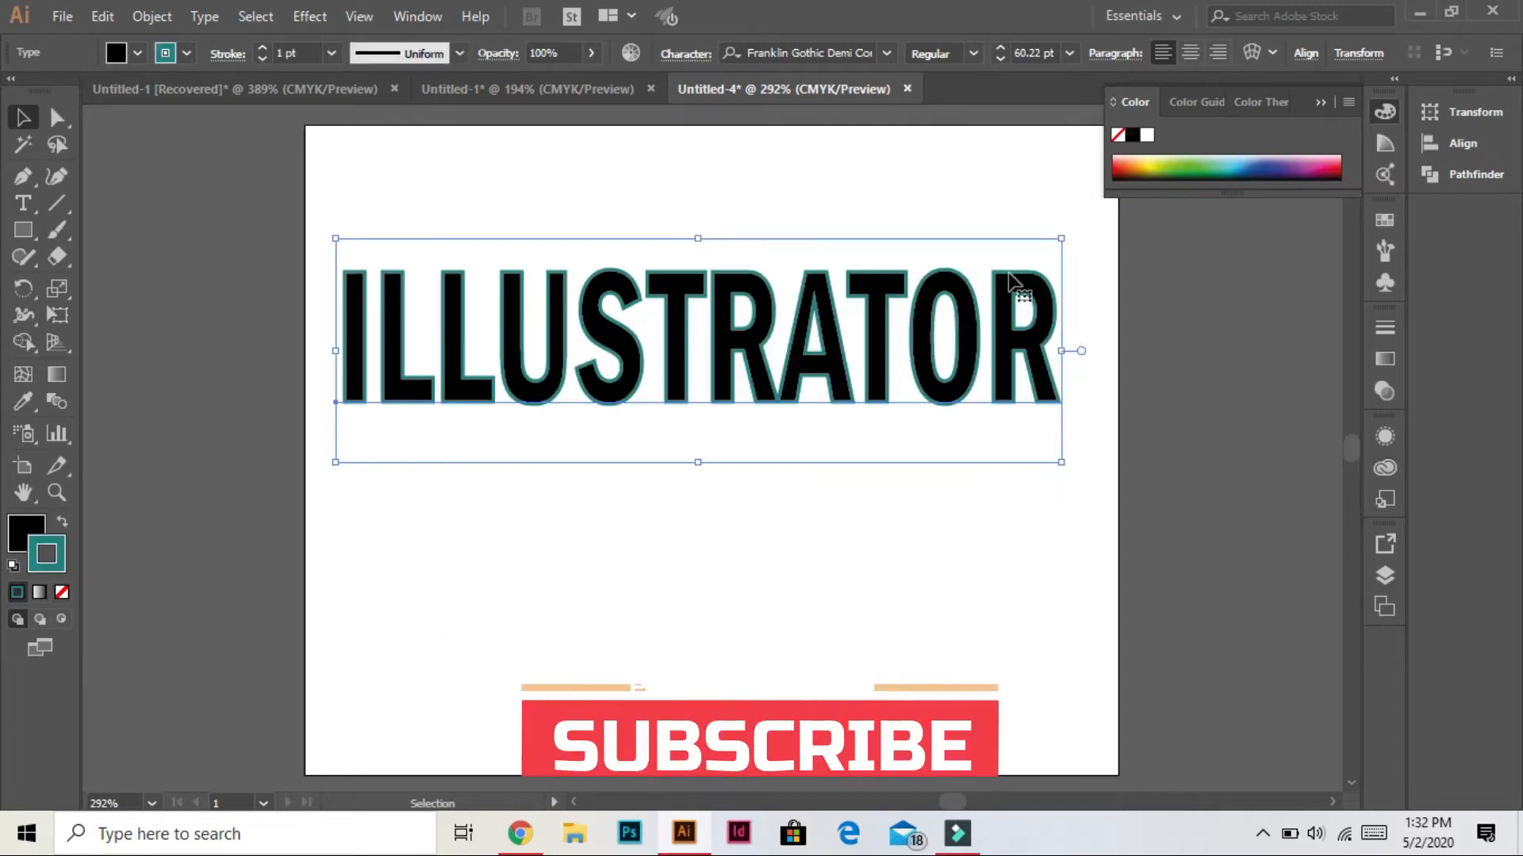
Step: Fill the ILLUSTRATOR text with the pale green colour EDF9EA
{"action": "left_click", "coordinate": [20, 540]}
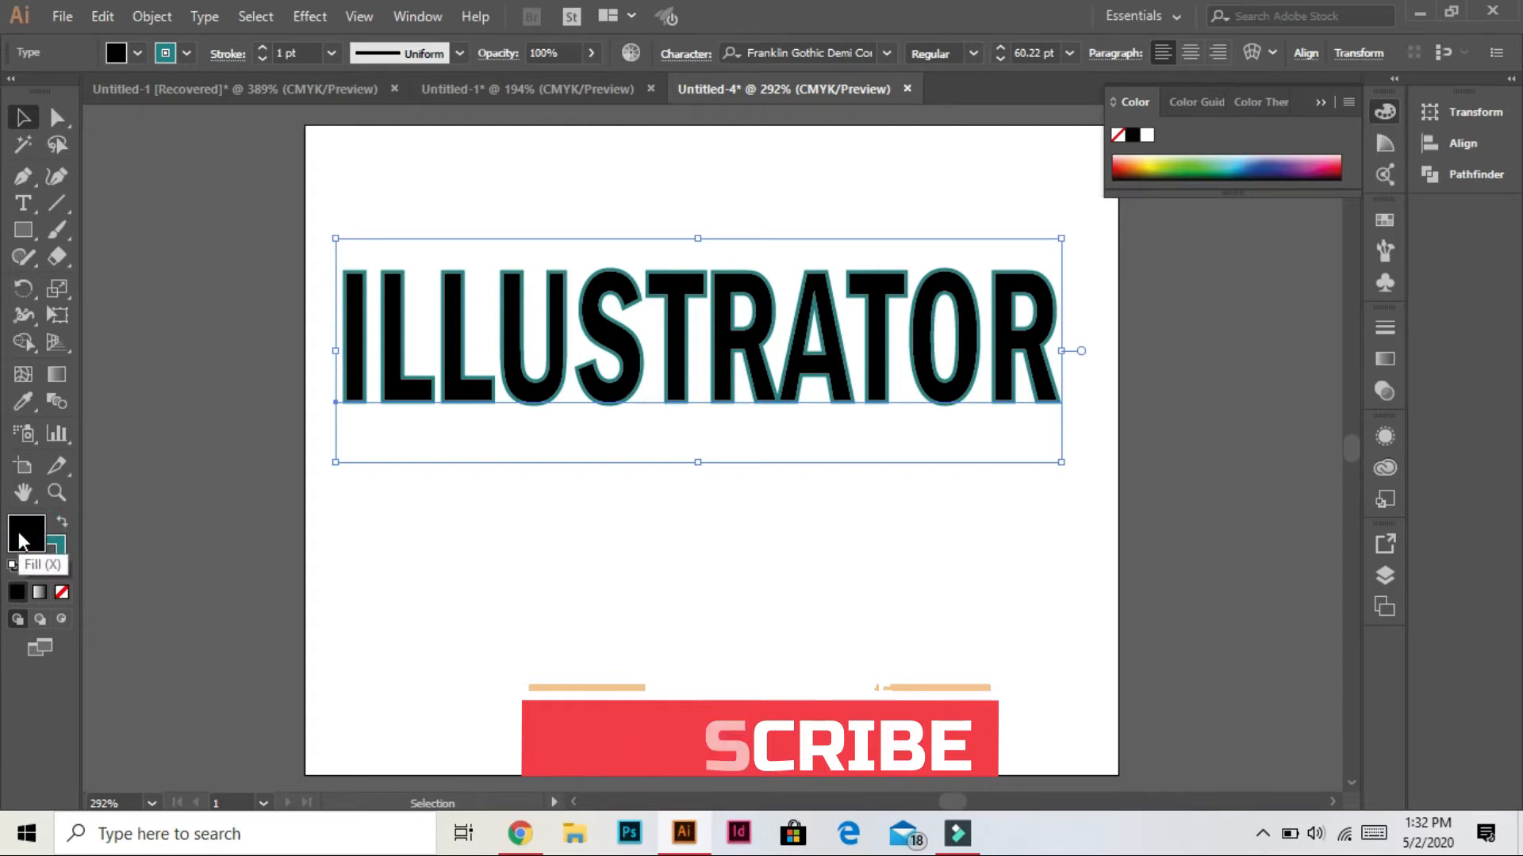
{"action": "double_click", "coordinate": [19, 540]}
{"action": "left_click", "coordinate": [561, 272]}
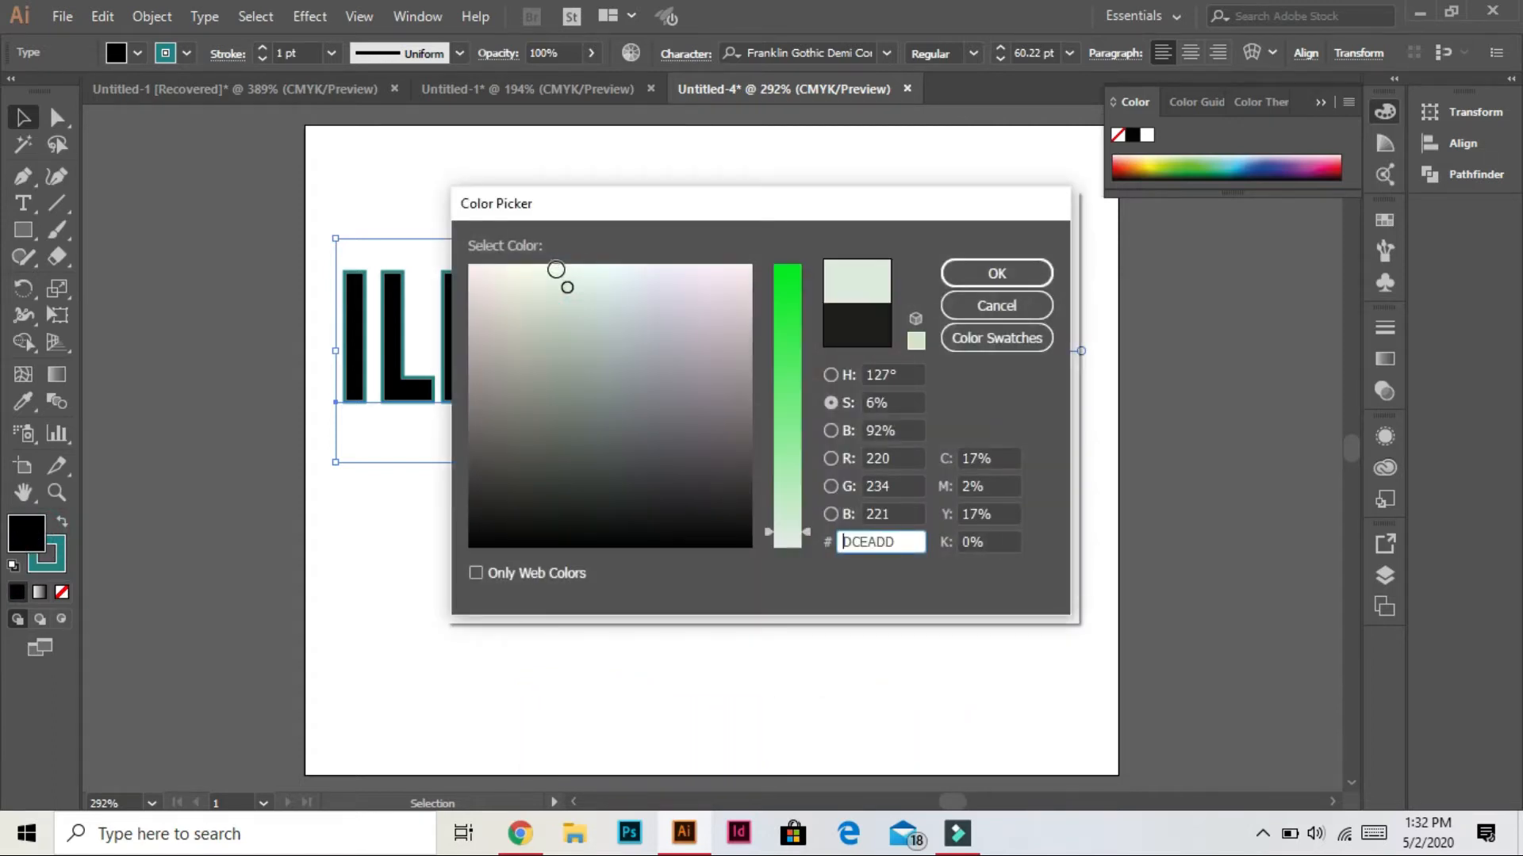
{"action": "left_click", "coordinate": [553, 270]}
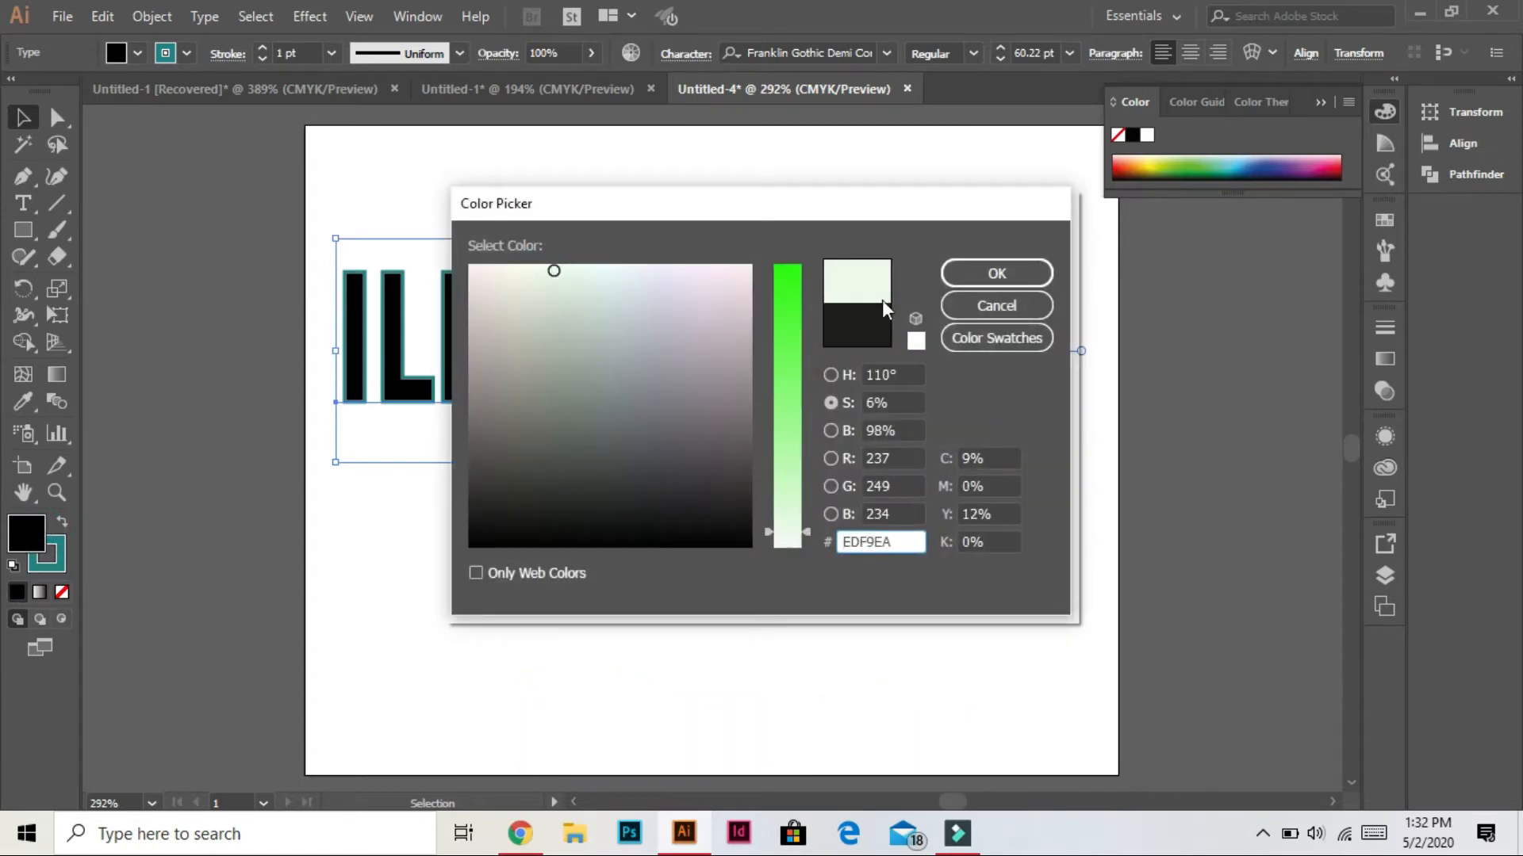
{"action": "left_click", "coordinate": [1016, 274]}
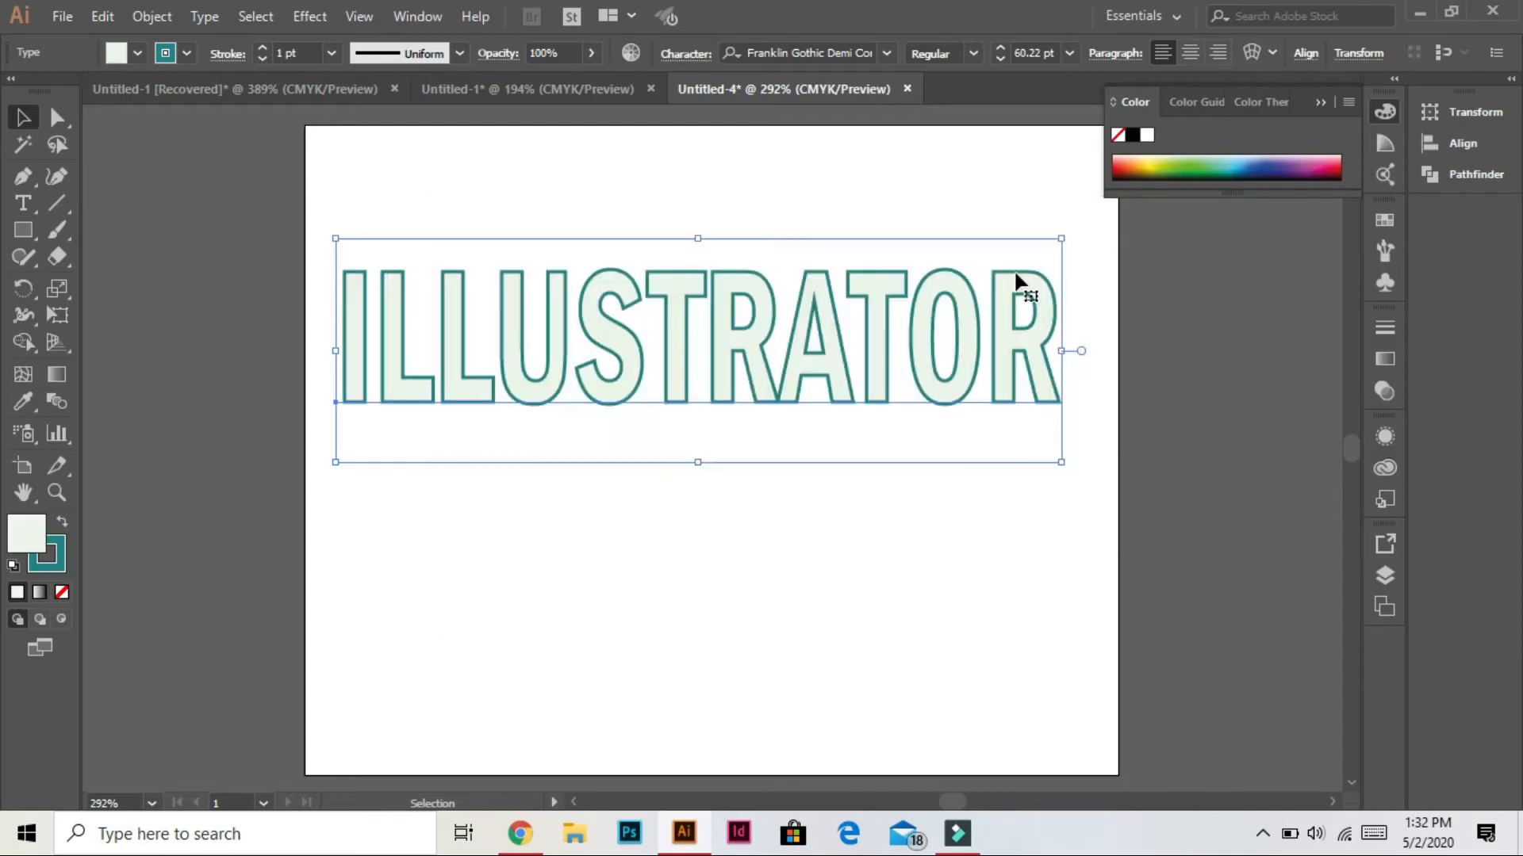
Step: Nudge the ILLUSTRATOR text slightly to the right on the artboard
{"action": "key", "text": "Right"}
{"action": "key", "text": "Right"}
{"action": "key", "text": "Right"}
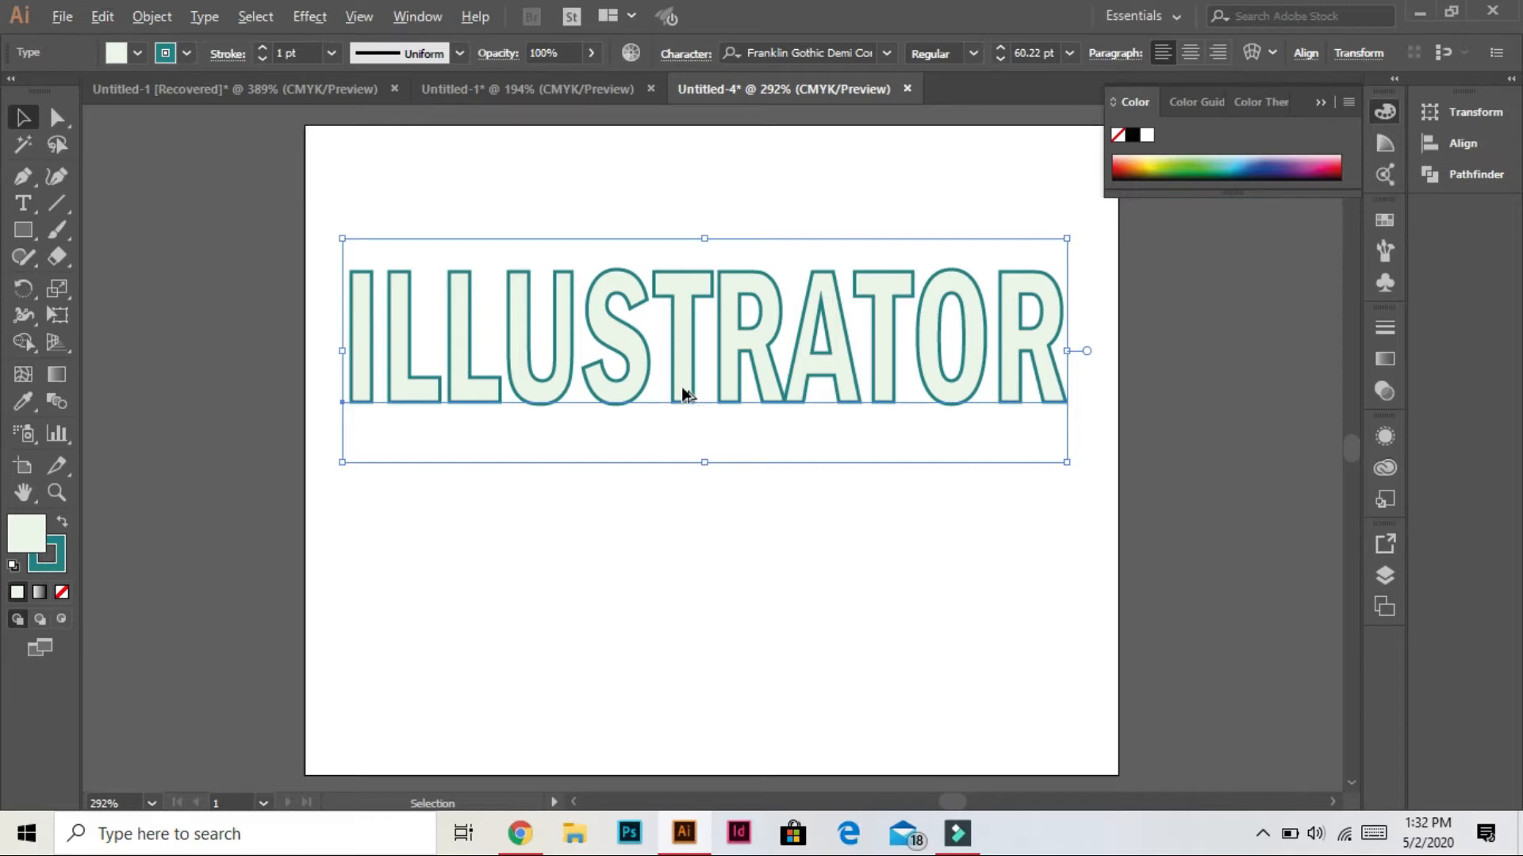
Step: Duplicate the ILLUSTRATOR text below the original and scale the copy down proportionally to about 31 pt
{"action": "left_click_drag", "start_coordinate": [684, 393], "coordinate": [695, 533]}
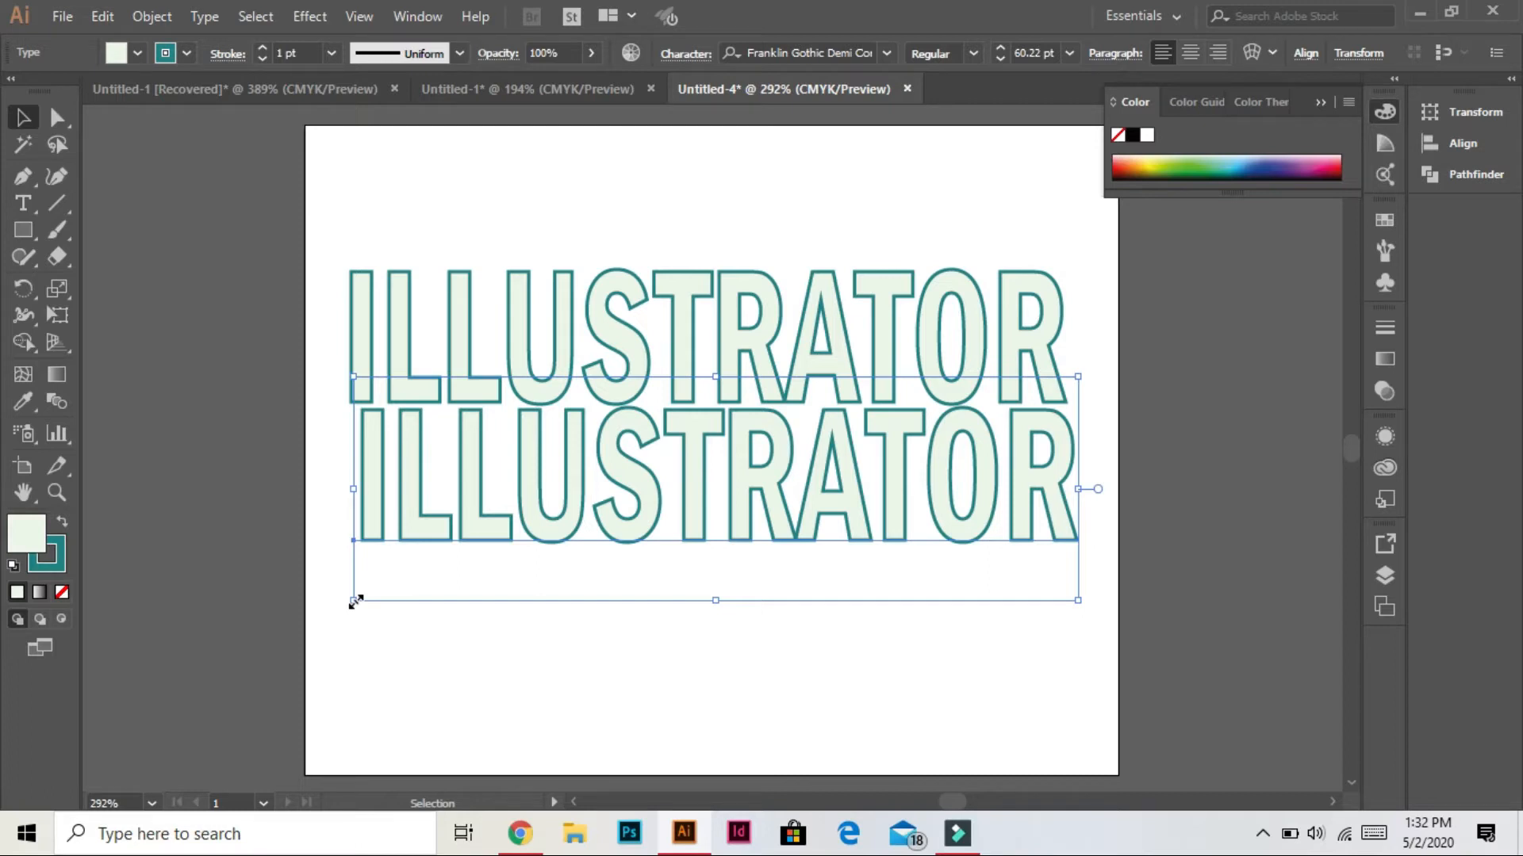
{"action": "key", "text": "shift"}
{"action": "left_click_drag", "start_coordinate": [355, 601], "coordinate": [603, 492]}
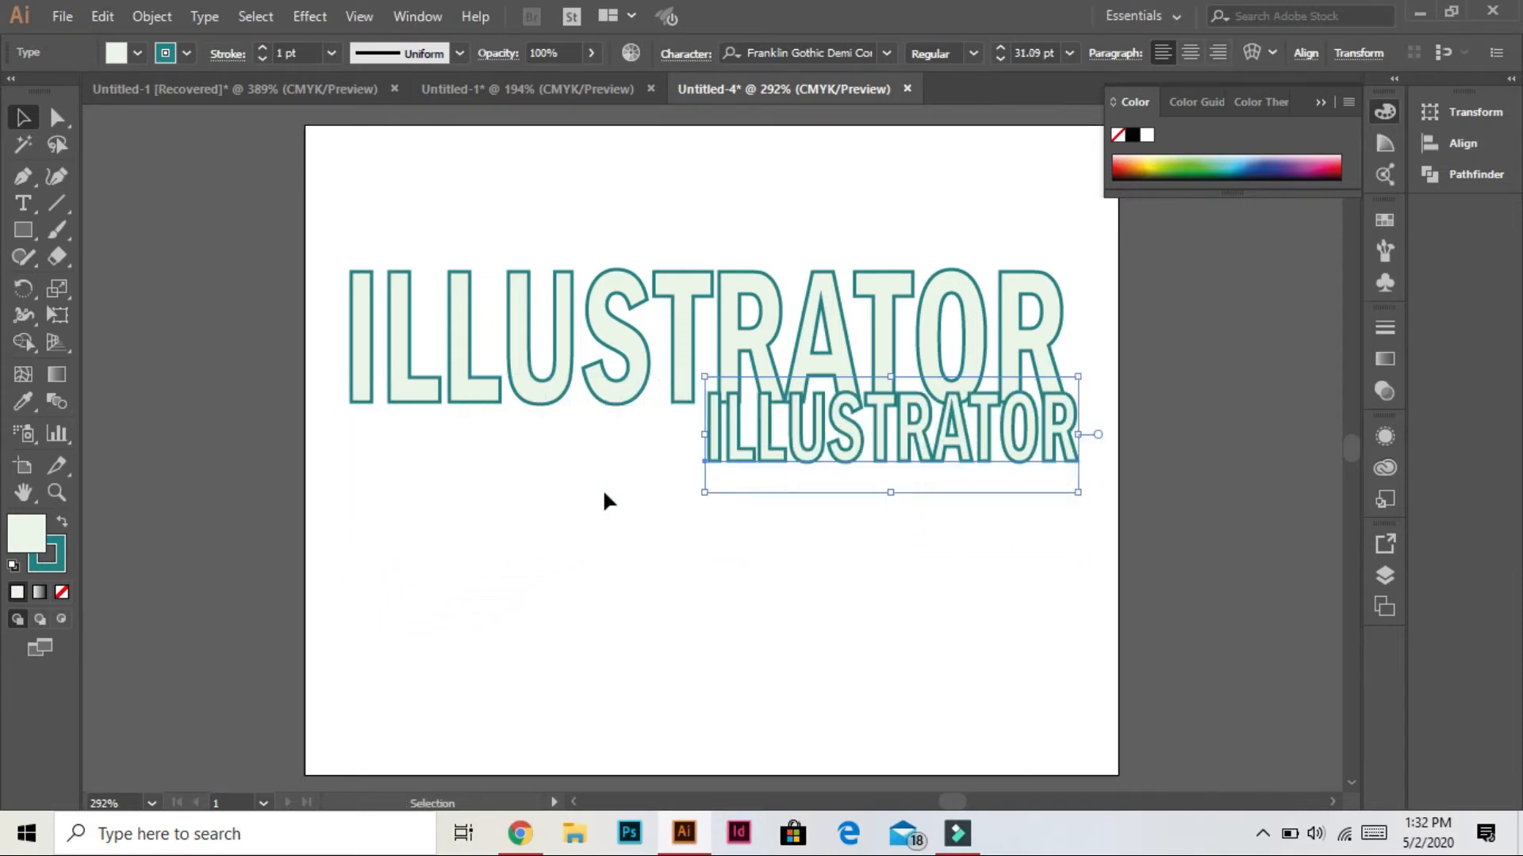
Step: Move the small ILLUSTRATOR copy so it sits centred just beneath the large word
{"action": "key", "text": "Left"}
{"action": "key", "text": "Left"}
{"action": "key", "text": "Left"}
{"action": "key", "text": "Left"}
{"action": "key", "text": "Left"}
{"action": "key", "text": "Left"}
{"action": "key", "text": "Left"}
{"action": "key", "text": "Left"}
{"action": "key", "text": "Left"}
{"action": "key", "text": "Left"}
{"action": "key", "text": "Left"}
{"action": "key", "text": "Left"}
{"action": "key", "text": "Left"}
{"action": "key", "text": "Left"}
{"action": "key", "text": "Left"}
{"action": "key", "text": "Left"}
{"action": "key", "text": "Left"}
{"action": "key", "text": "Left"}
{"action": "key", "text": "Left"}
{"action": "key", "text": "Left"}
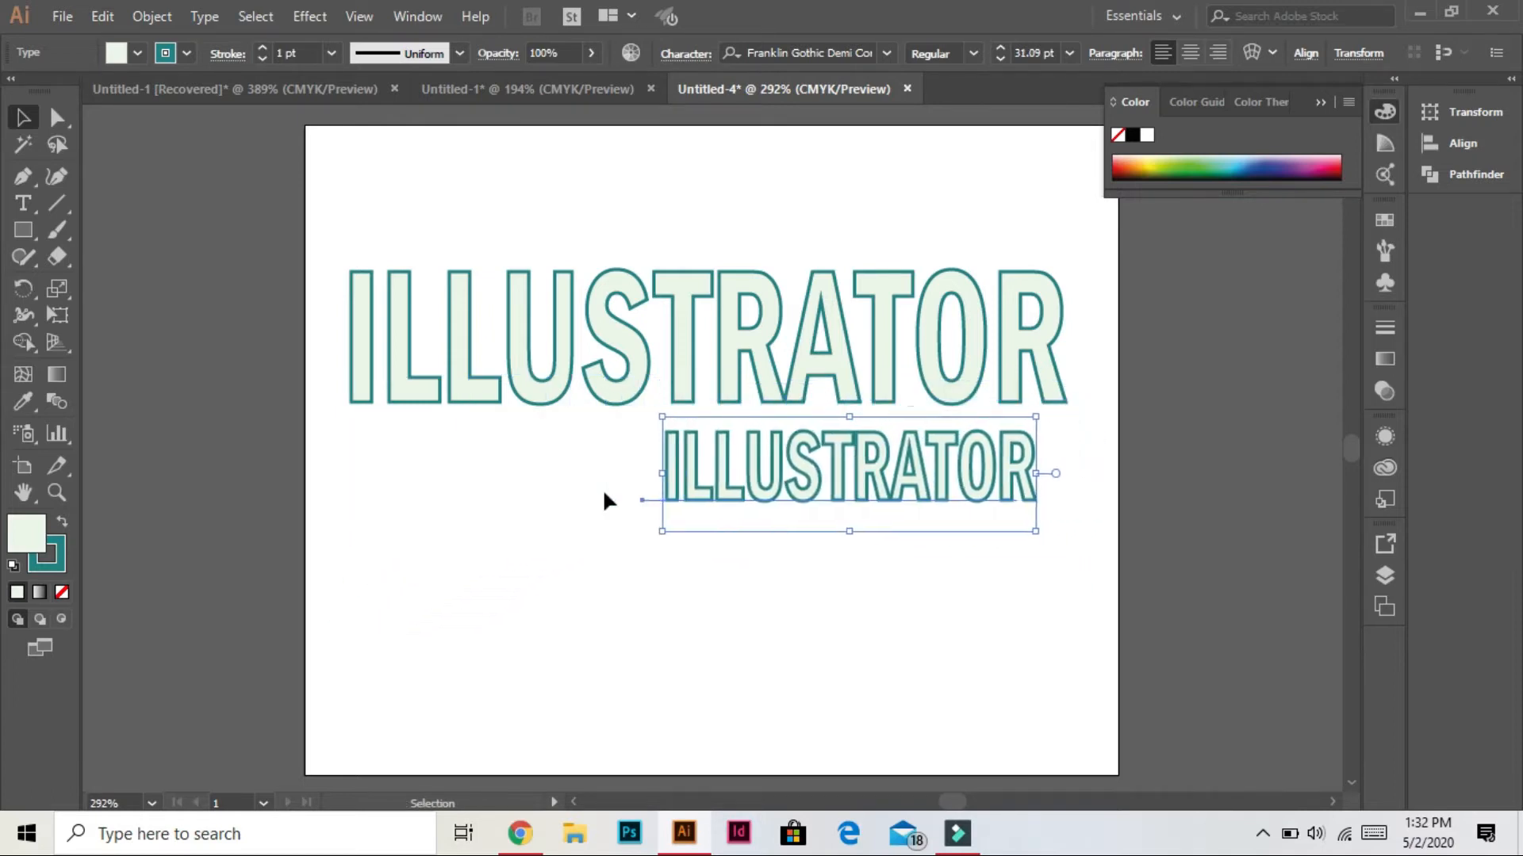
{"action": "key", "text": "Left"}
{"action": "key", "text": "Left"}
{"action": "key", "text": "Left"}
{"action": "key", "text": "Left"}
{"action": "key", "text": "Down"}
{"action": "key", "text": "Down"}
{"action": "key", "text": "Down"}
{"action": "key", "text": "Left"}
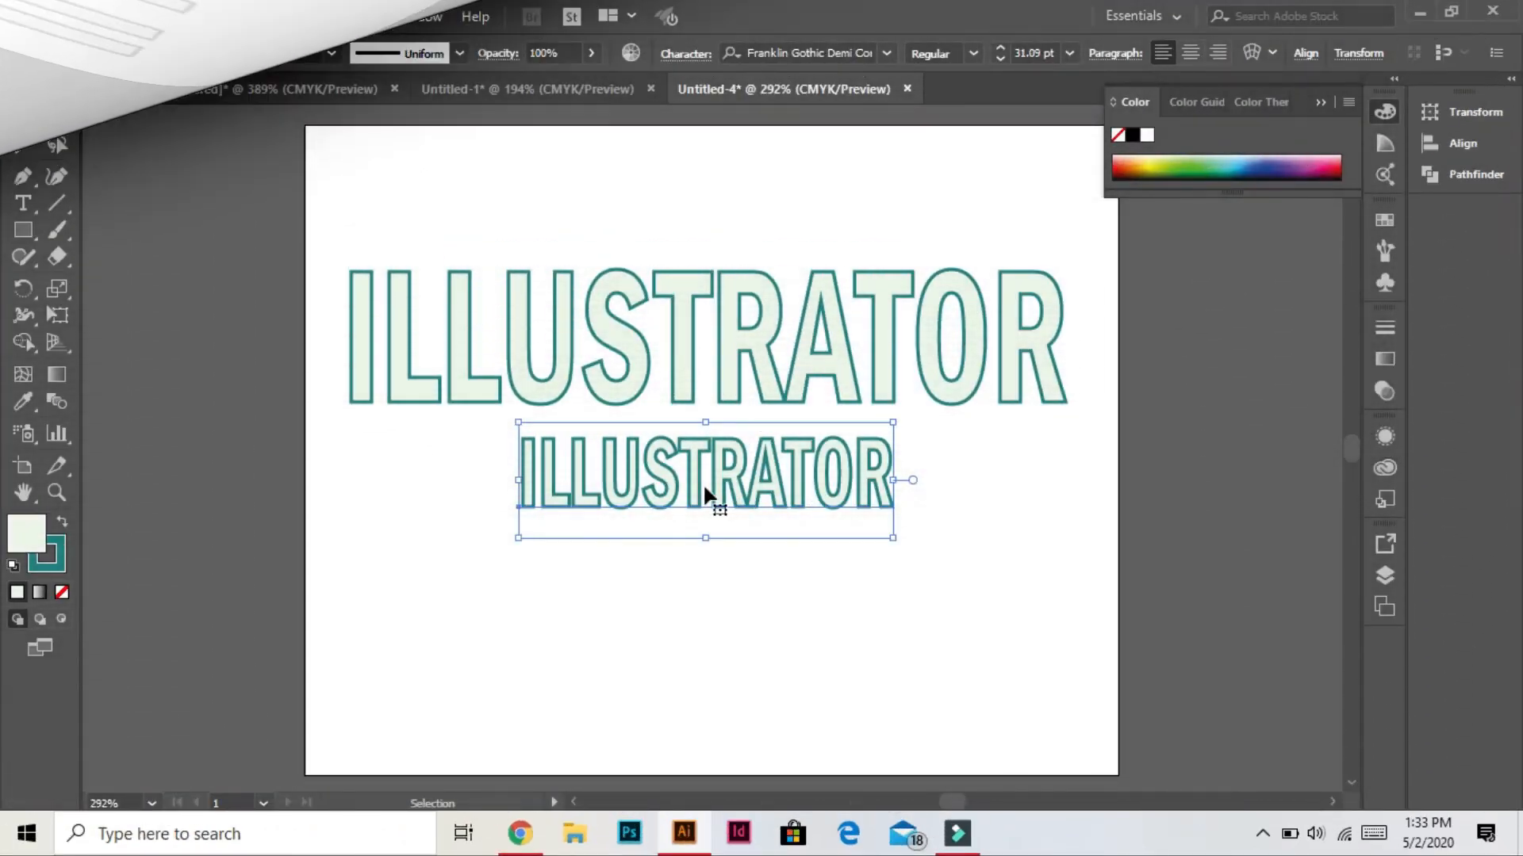
Step: Send the small ILLUSTRATOR copy backward, behind the large word
{"action": "right_click", "coordinate": [706, 492]}
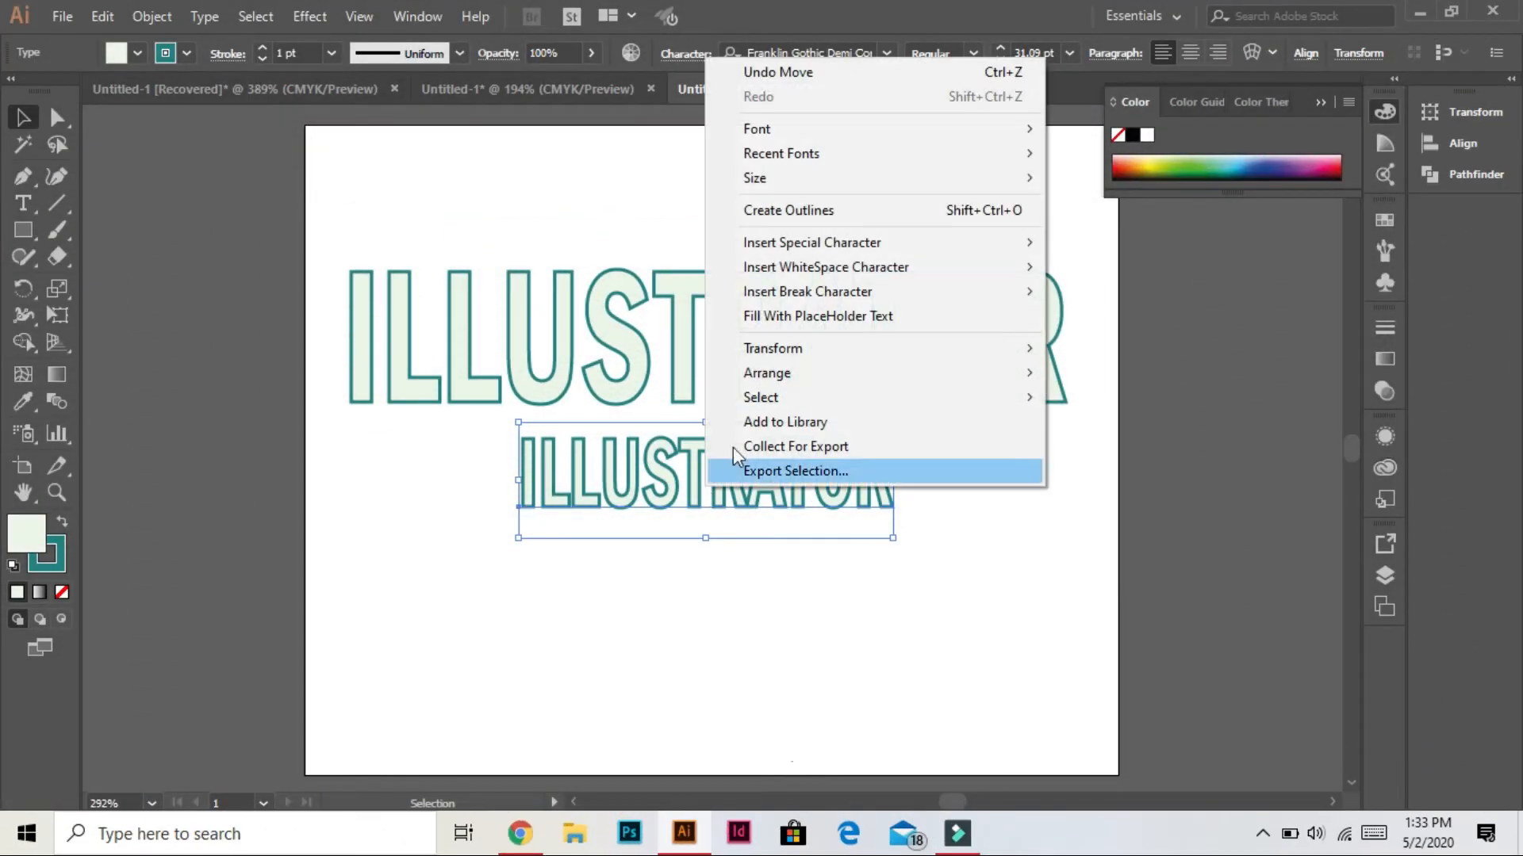
{"action": "mouse_move", "coordinate": [793, 379]}
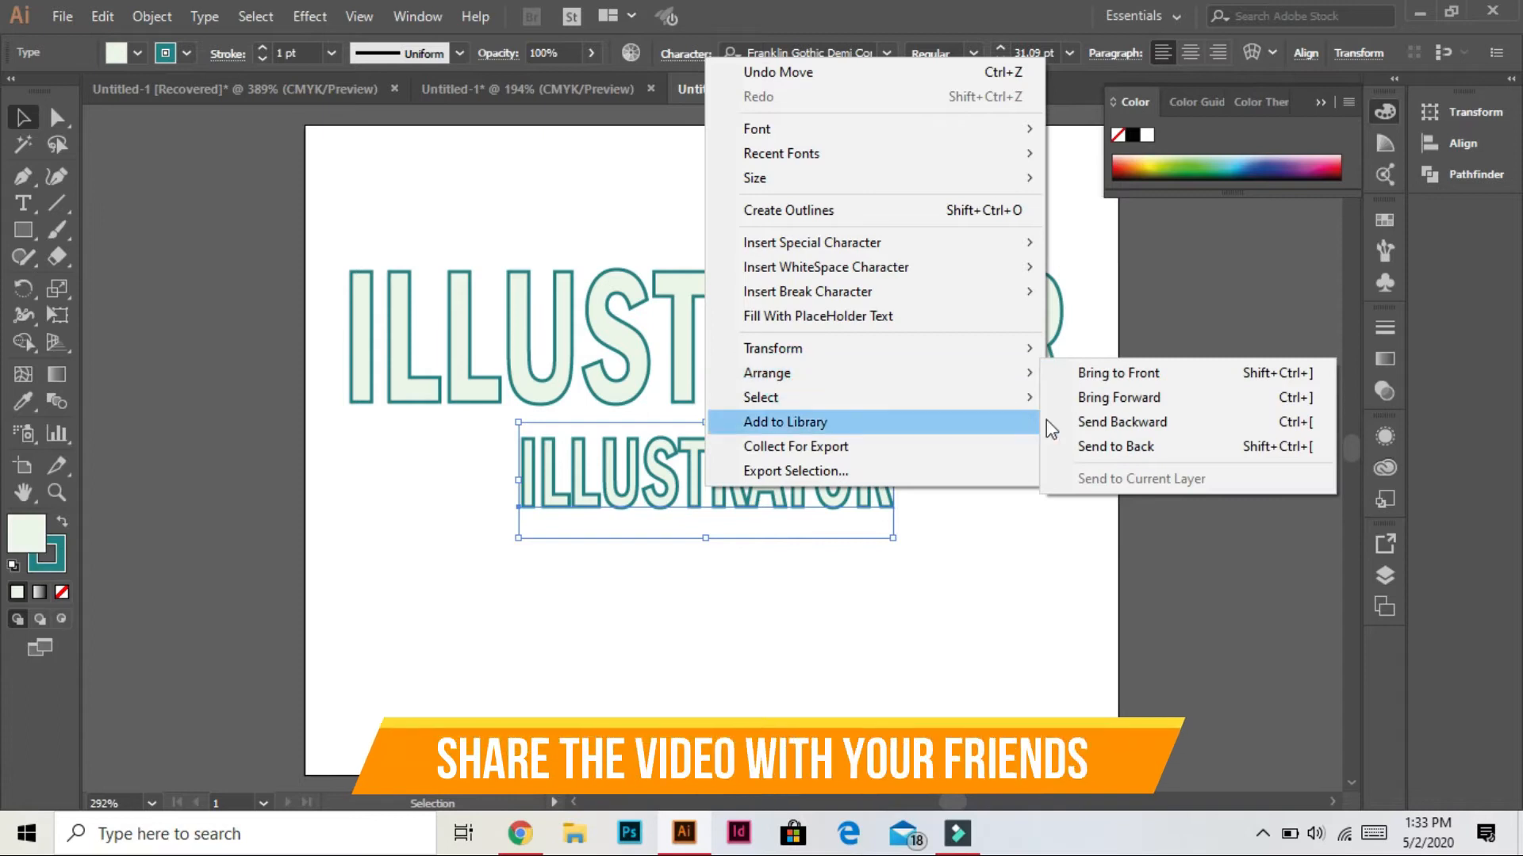
{"action": "left_click", "coordinate": [1113, 427]}
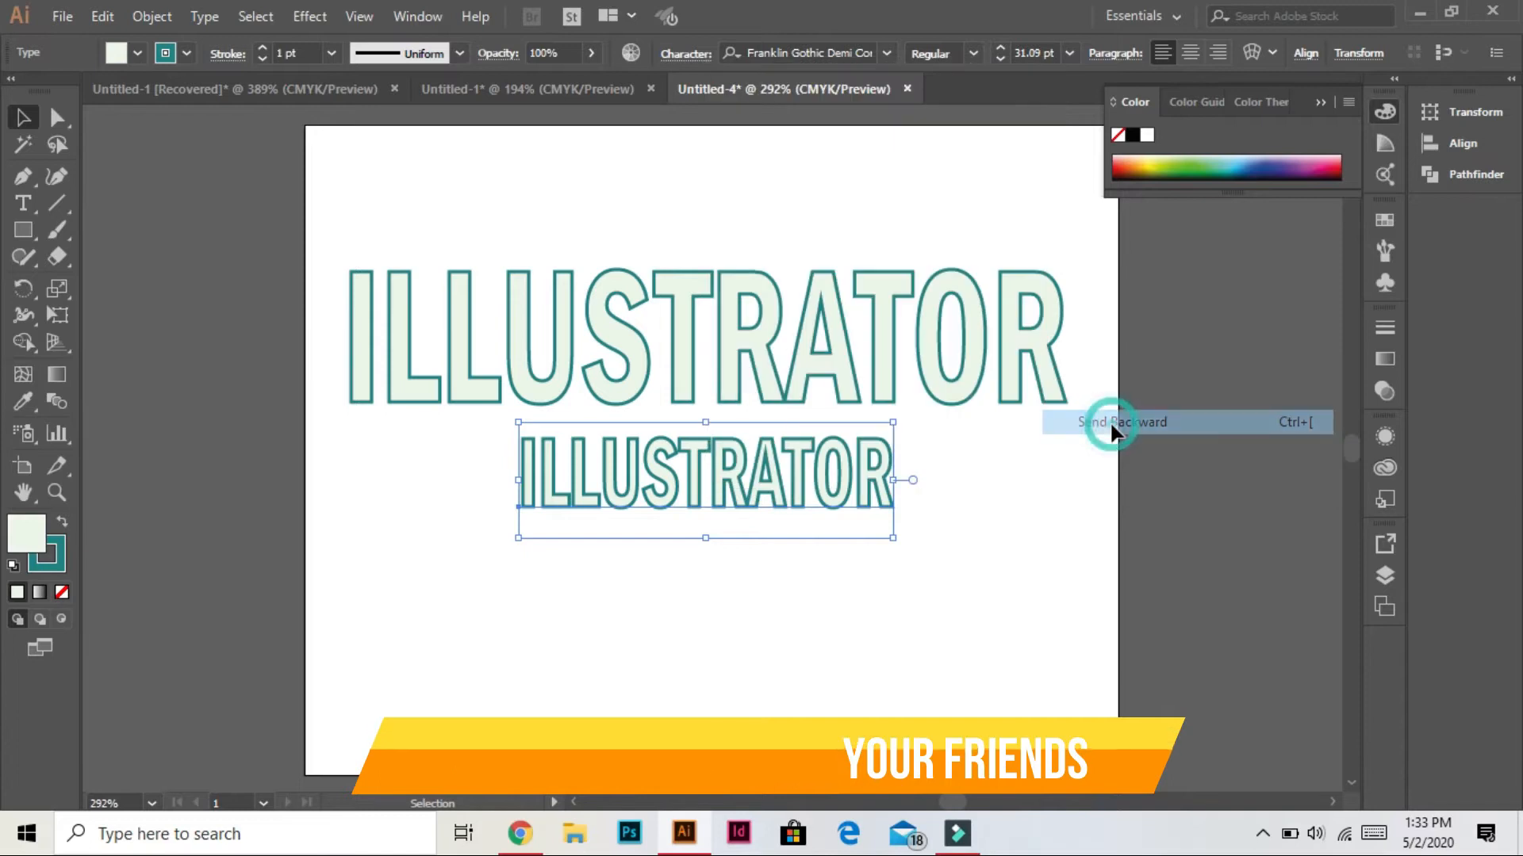
Step: Blend the small ILLUSTRATOR copy with the large word using 35 specified steps
{"action": "double_click", "coordinate": [60, 400]}
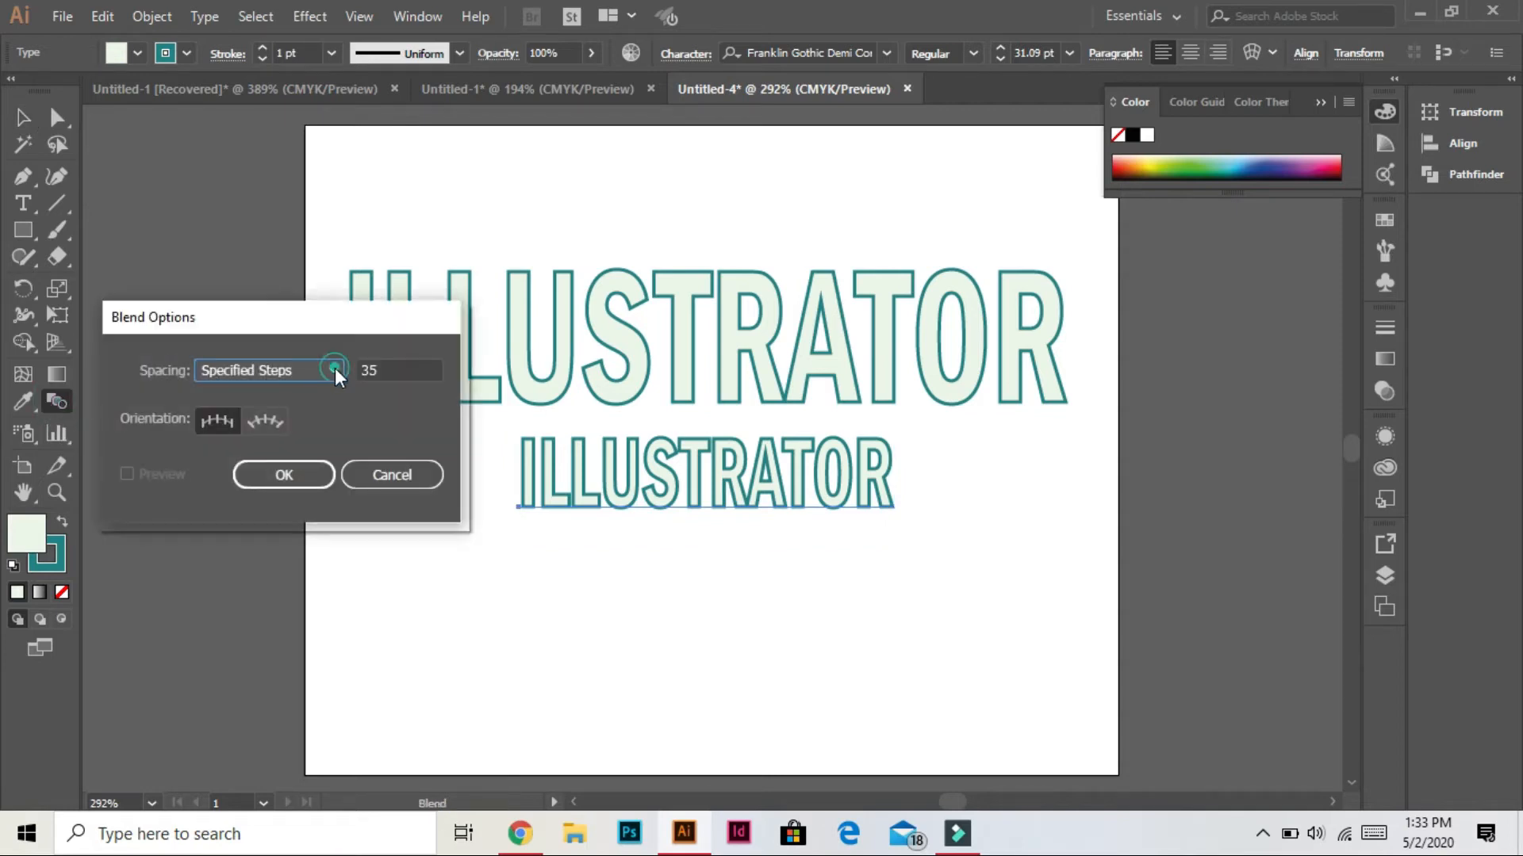
{"action": "left_click", "coordinate": [334, 368]}
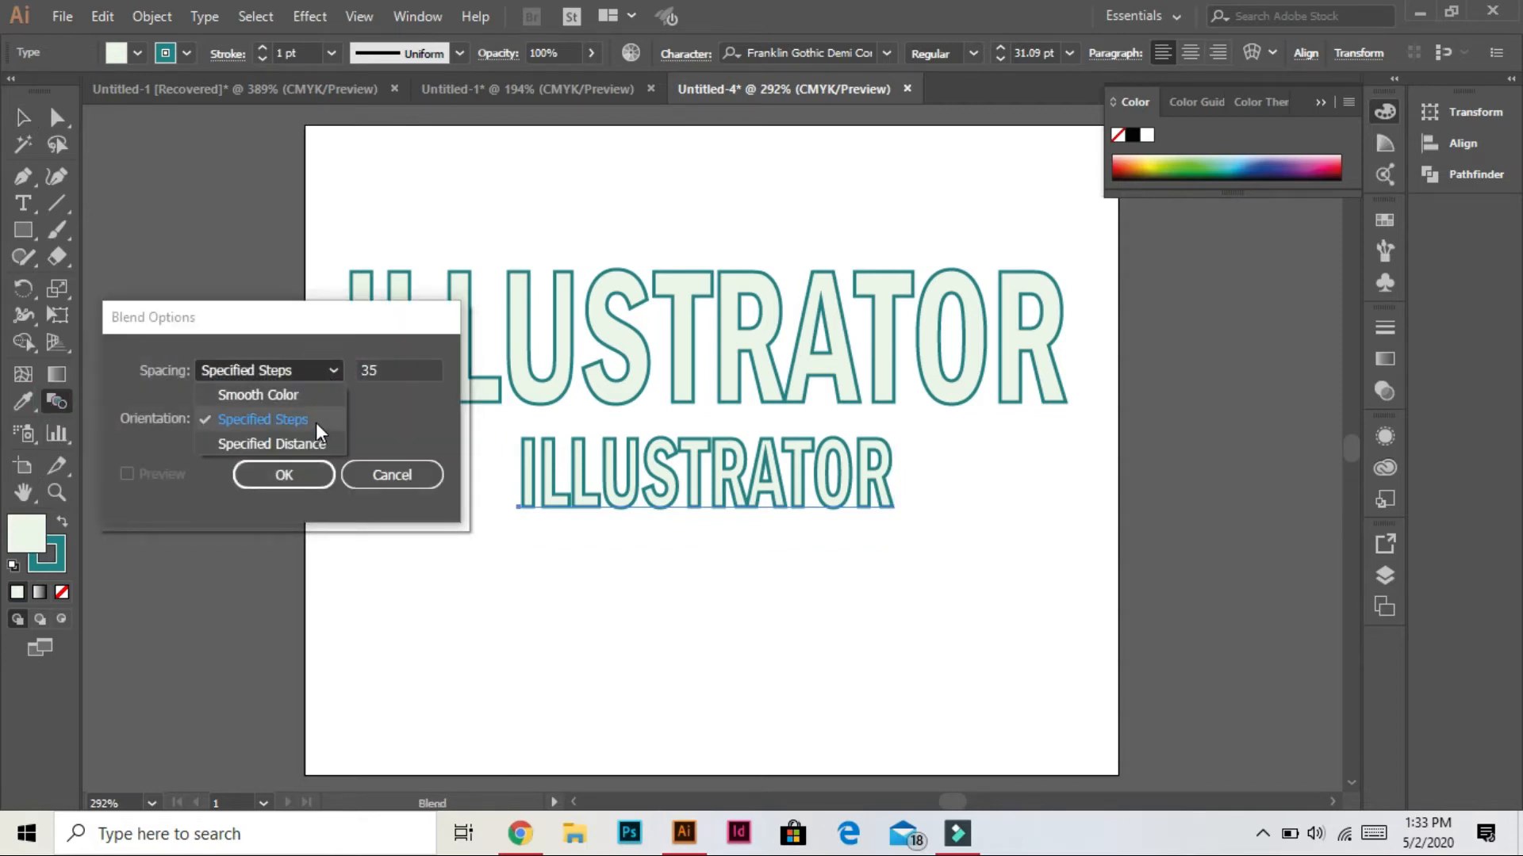
{"action": "left_click", "coordinate": [315, 424]}
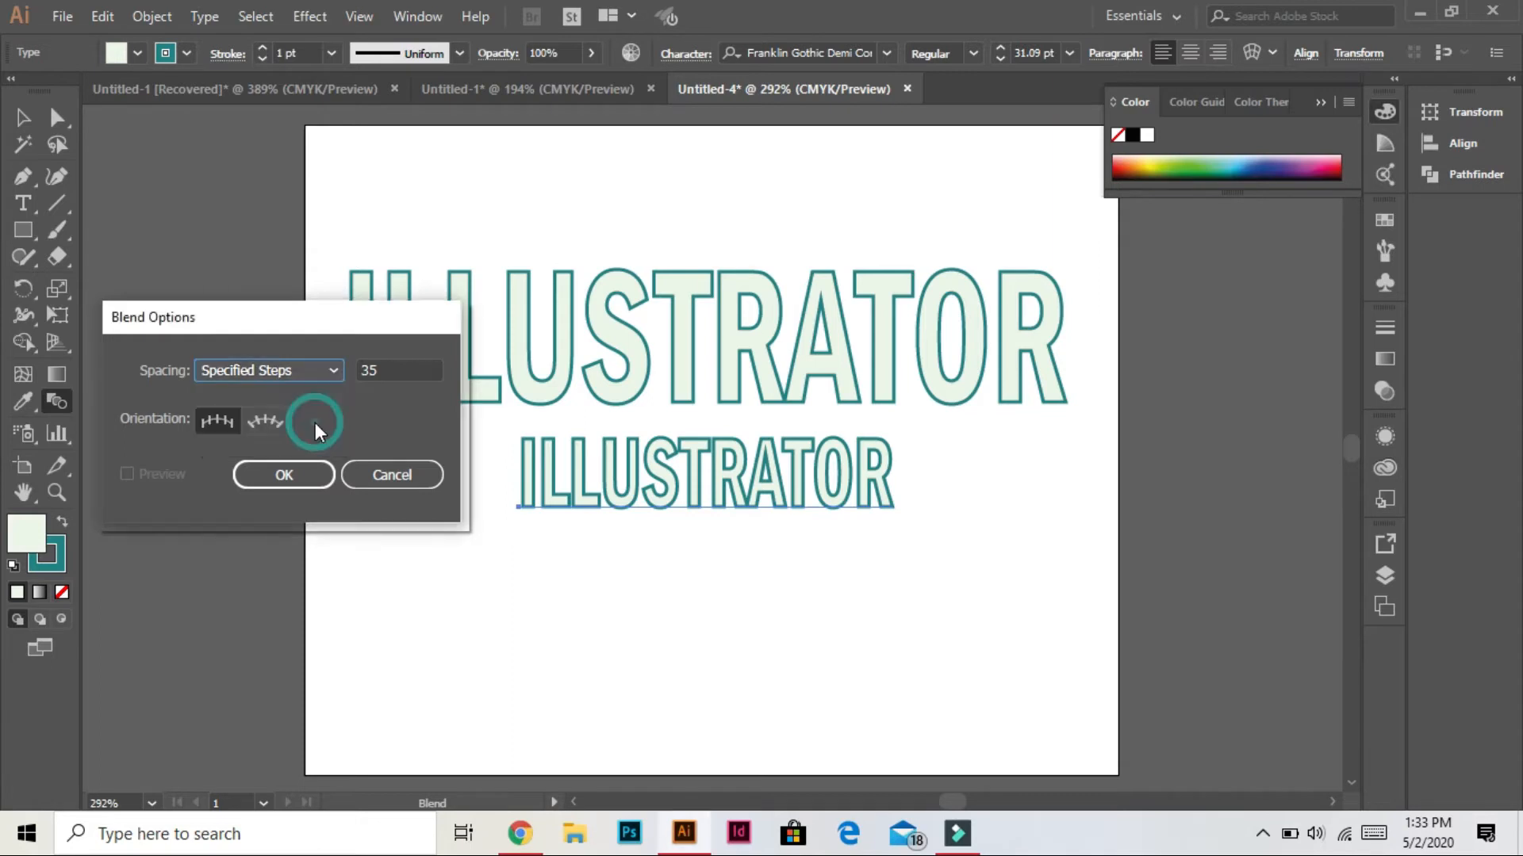
{"action": "left_click", "coordinate": [387, 370]}
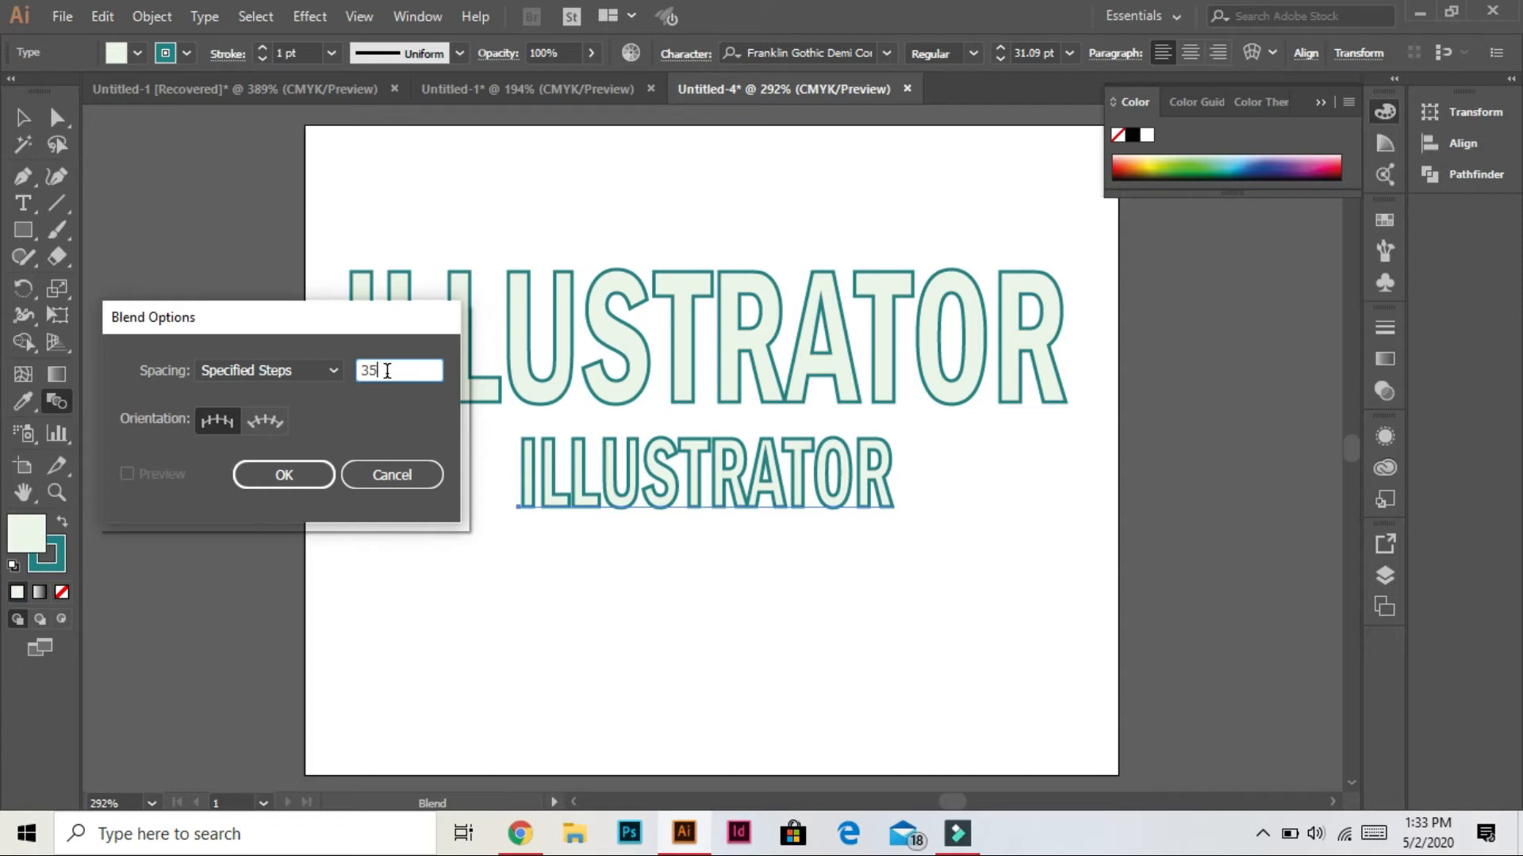
{"action": "left_click", "coordinate": [269, 473]}
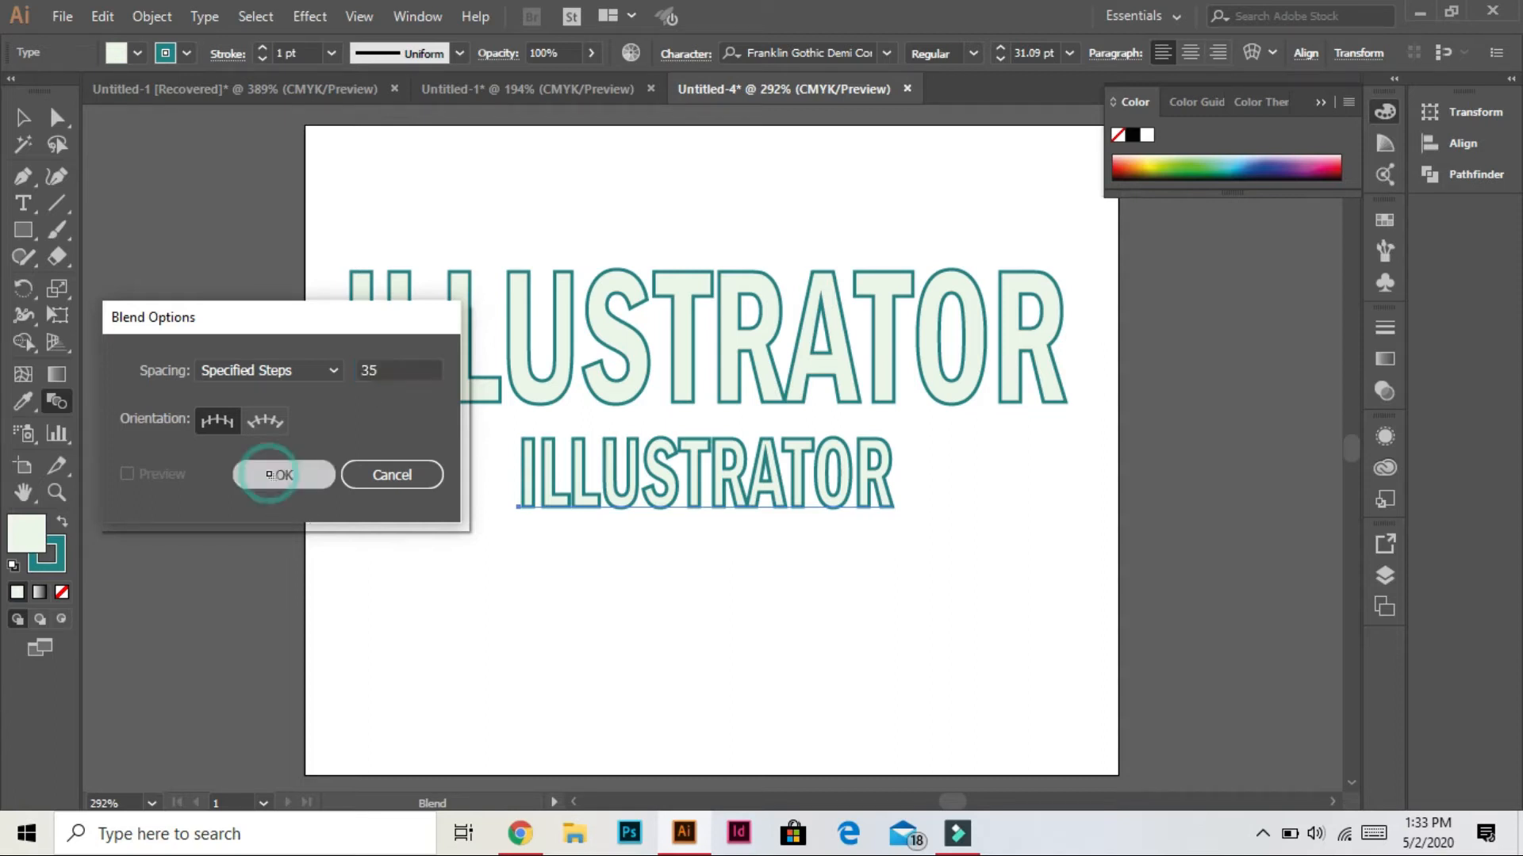
{"action": "left_click", "coordinate": [653, 469]}
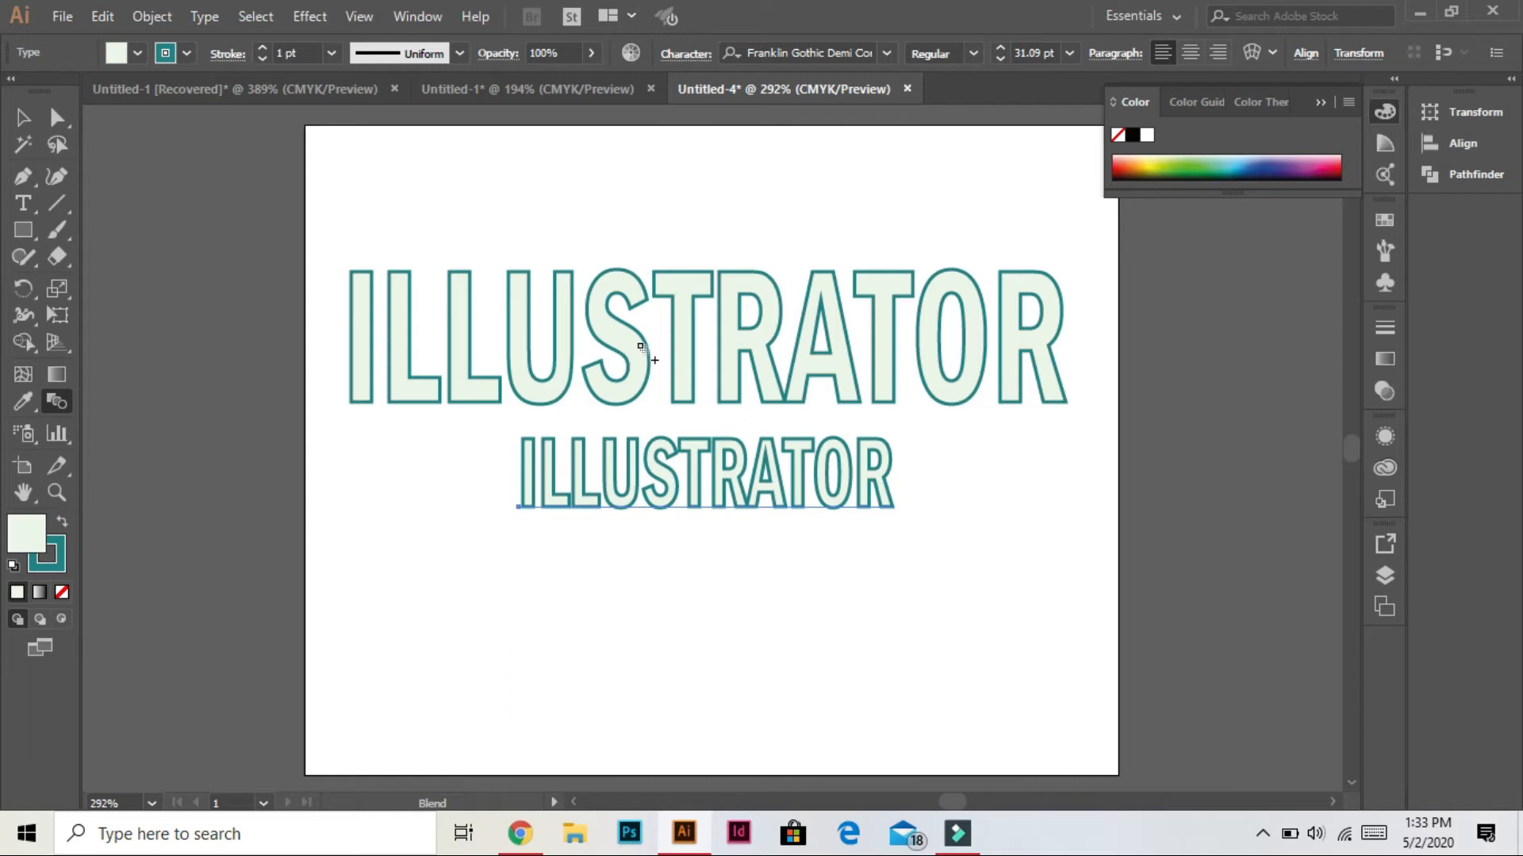
{"action": "left_click", "coordinate": [641, 347]}
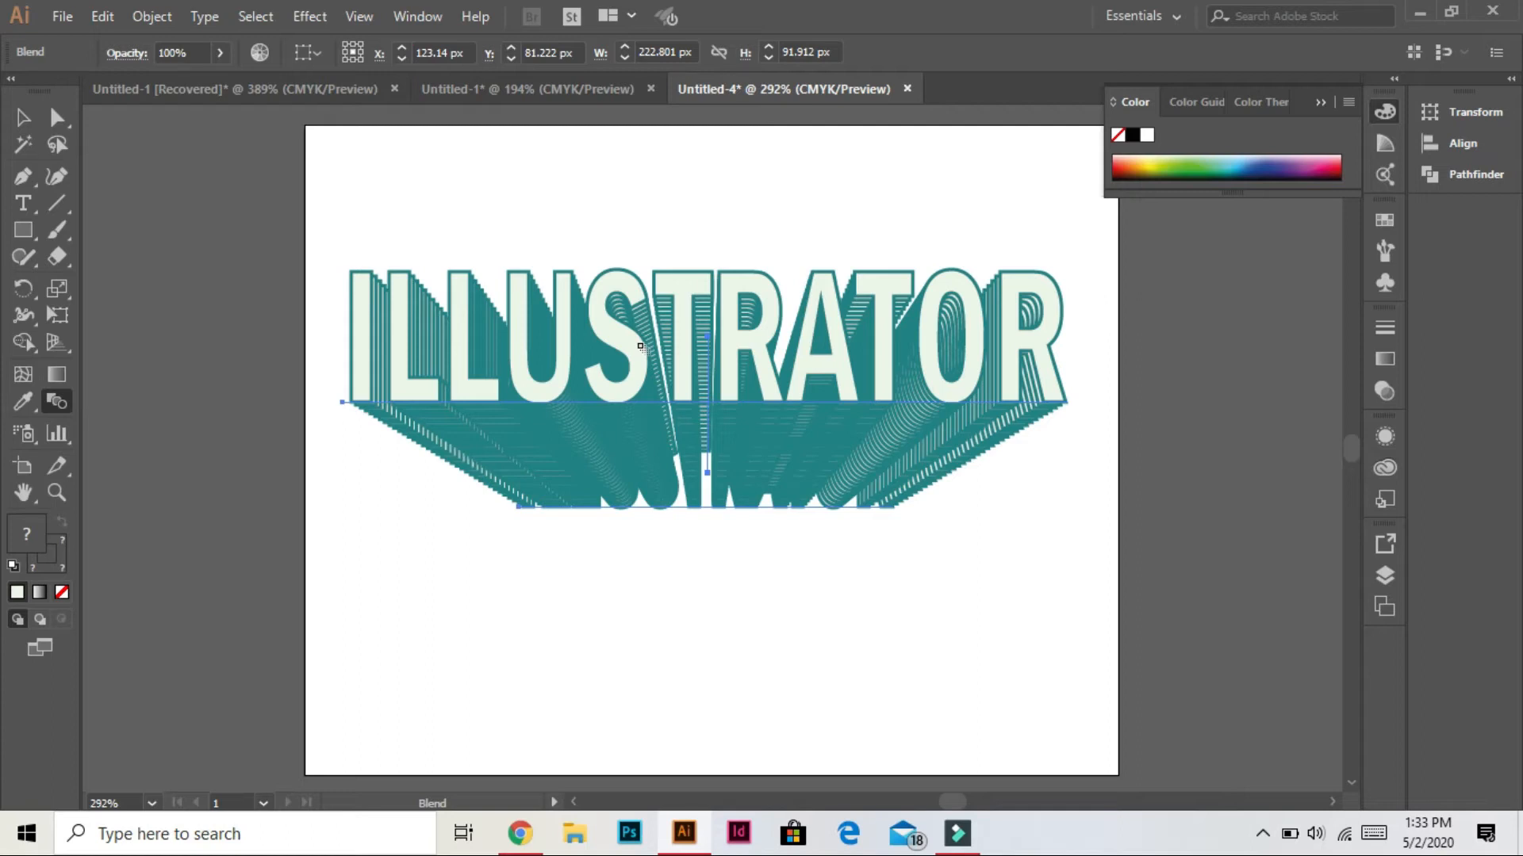
Step: Add the text DESIGN below the blended ILLUSTRATOR lettering
{"action": "left_click", "coordinate": [27, 205]}
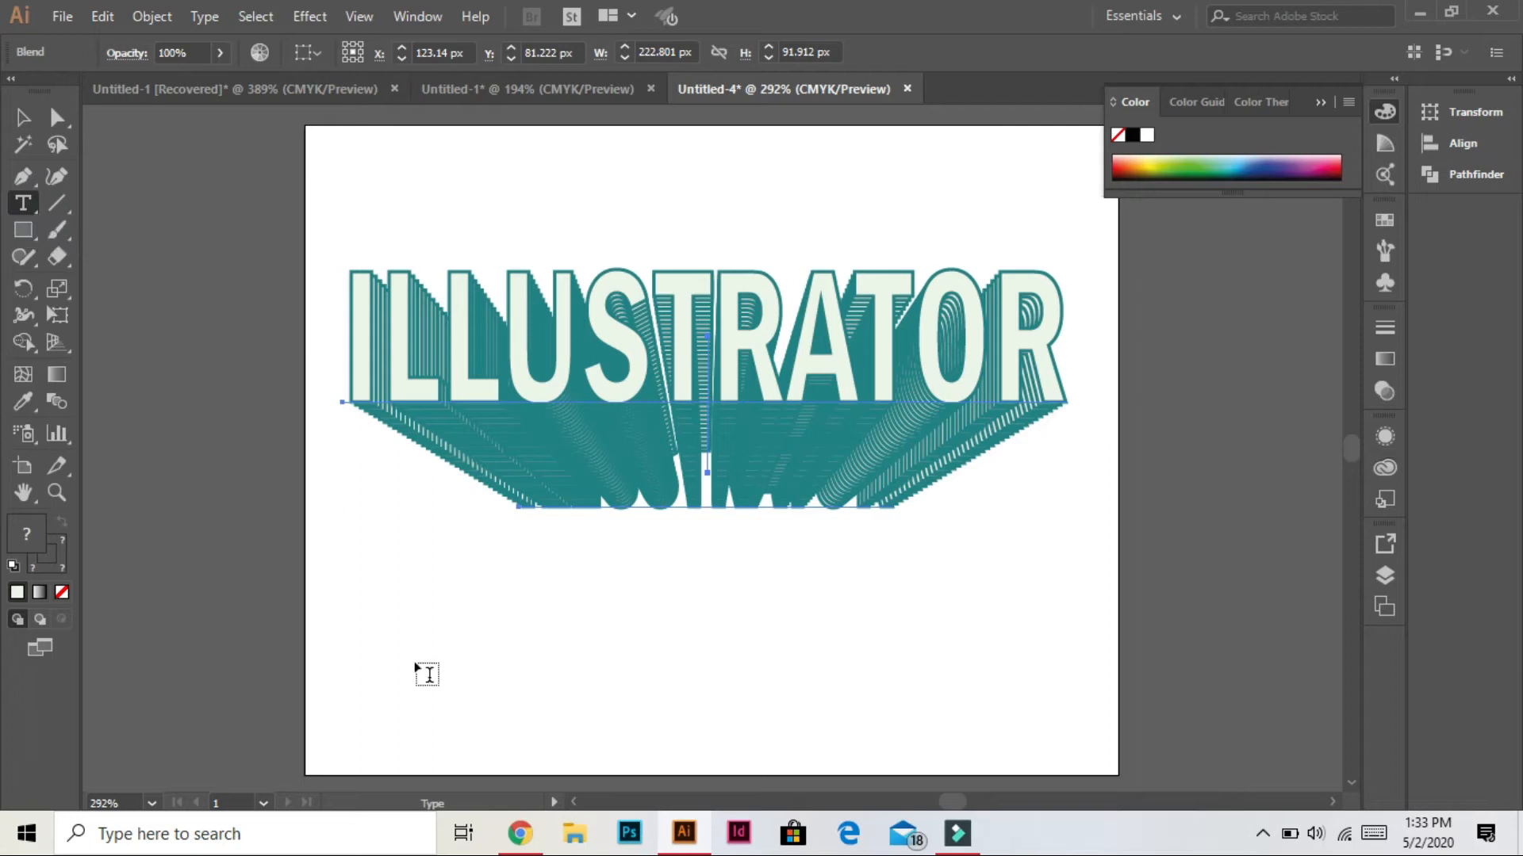
{"action": "left_click", "coordinate": [564, 622]}
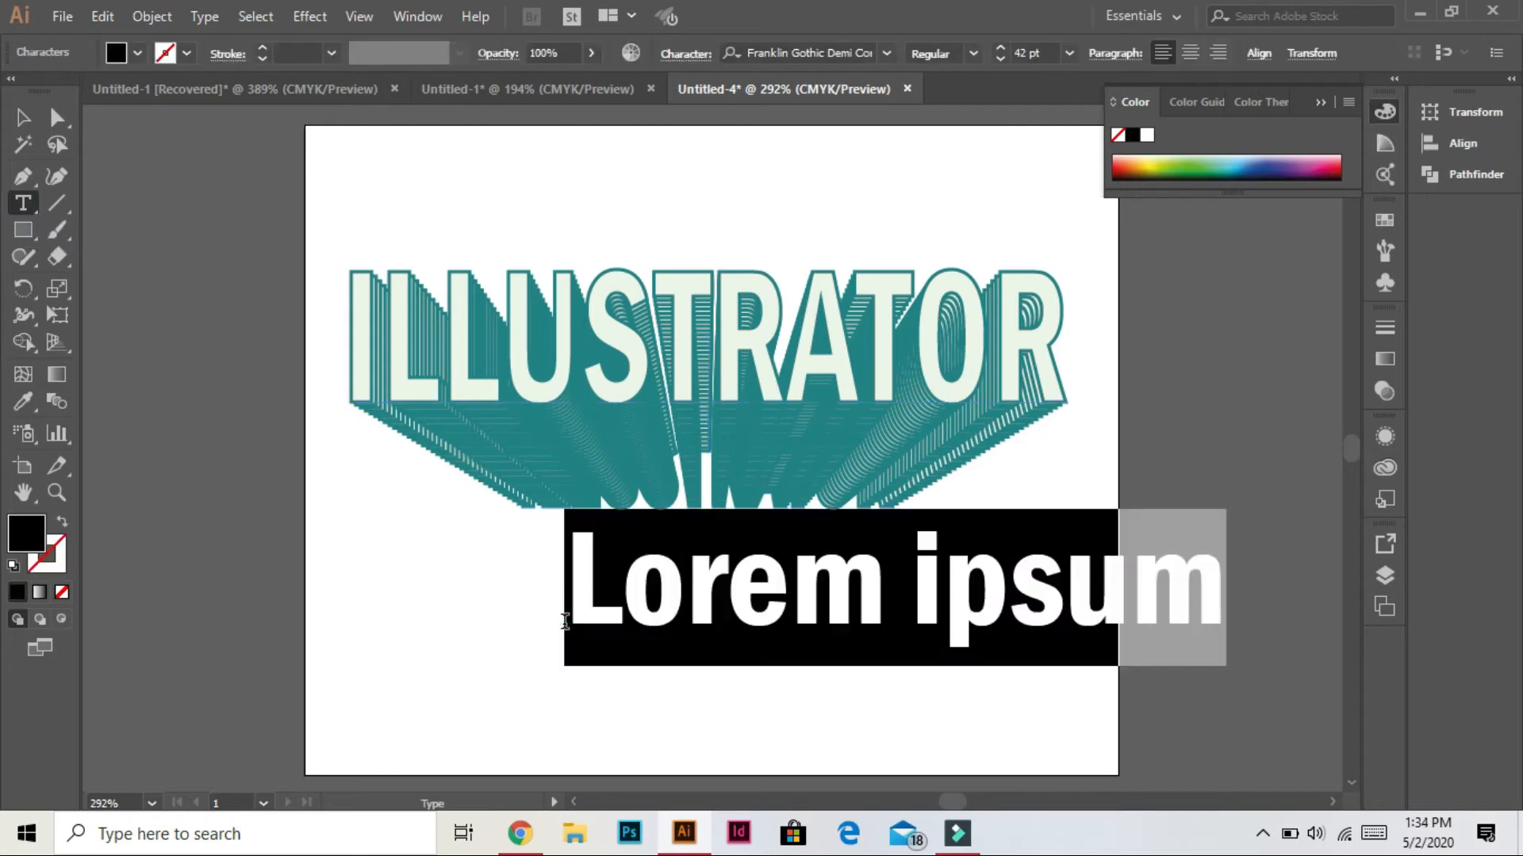
{"action": "type", "text": "DE"}
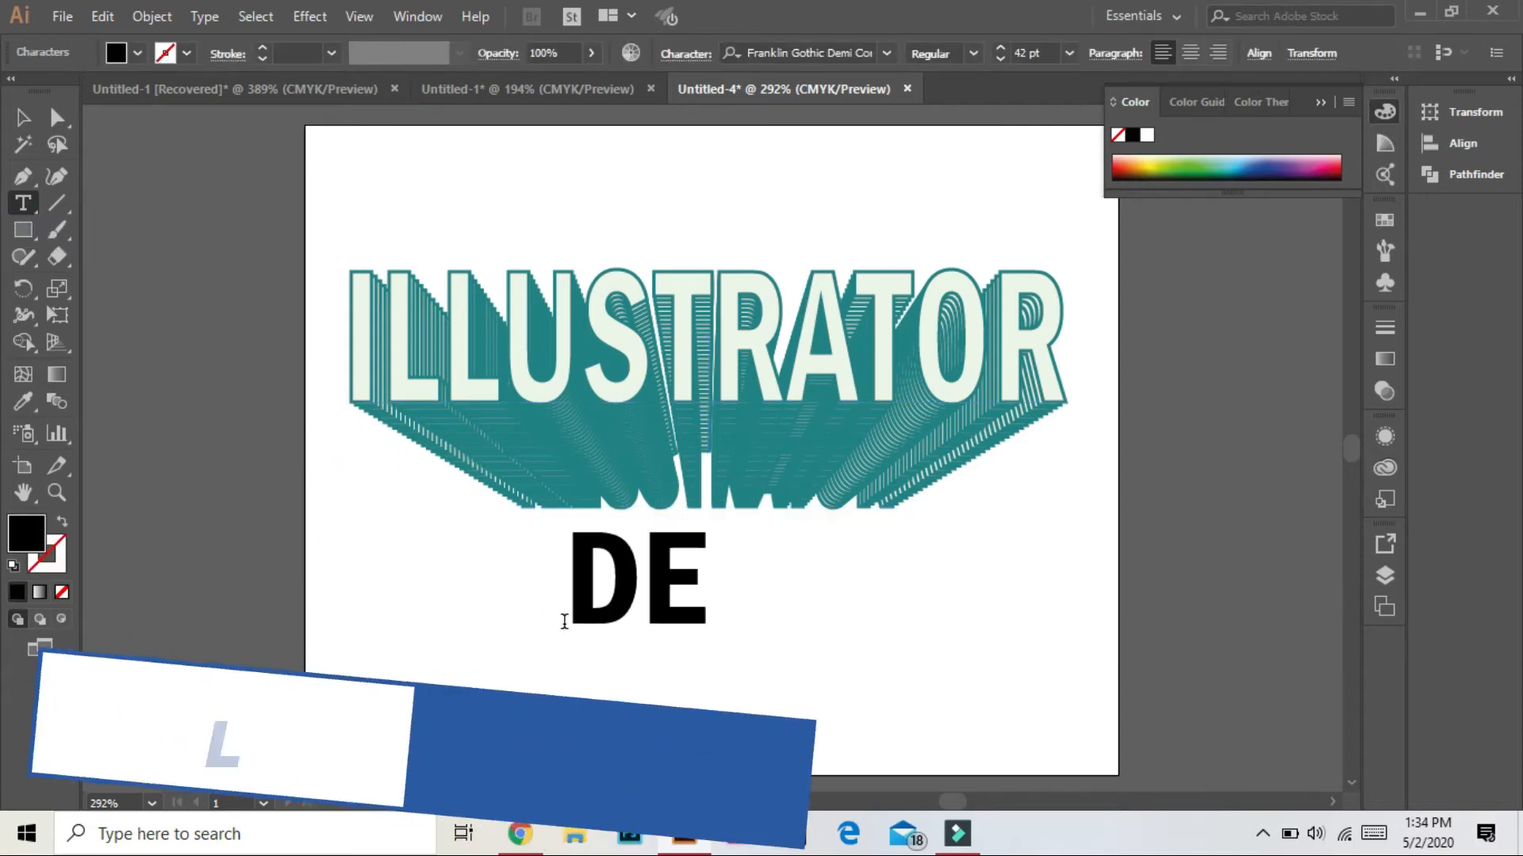
{"action": "type", "text": "SIGN"}
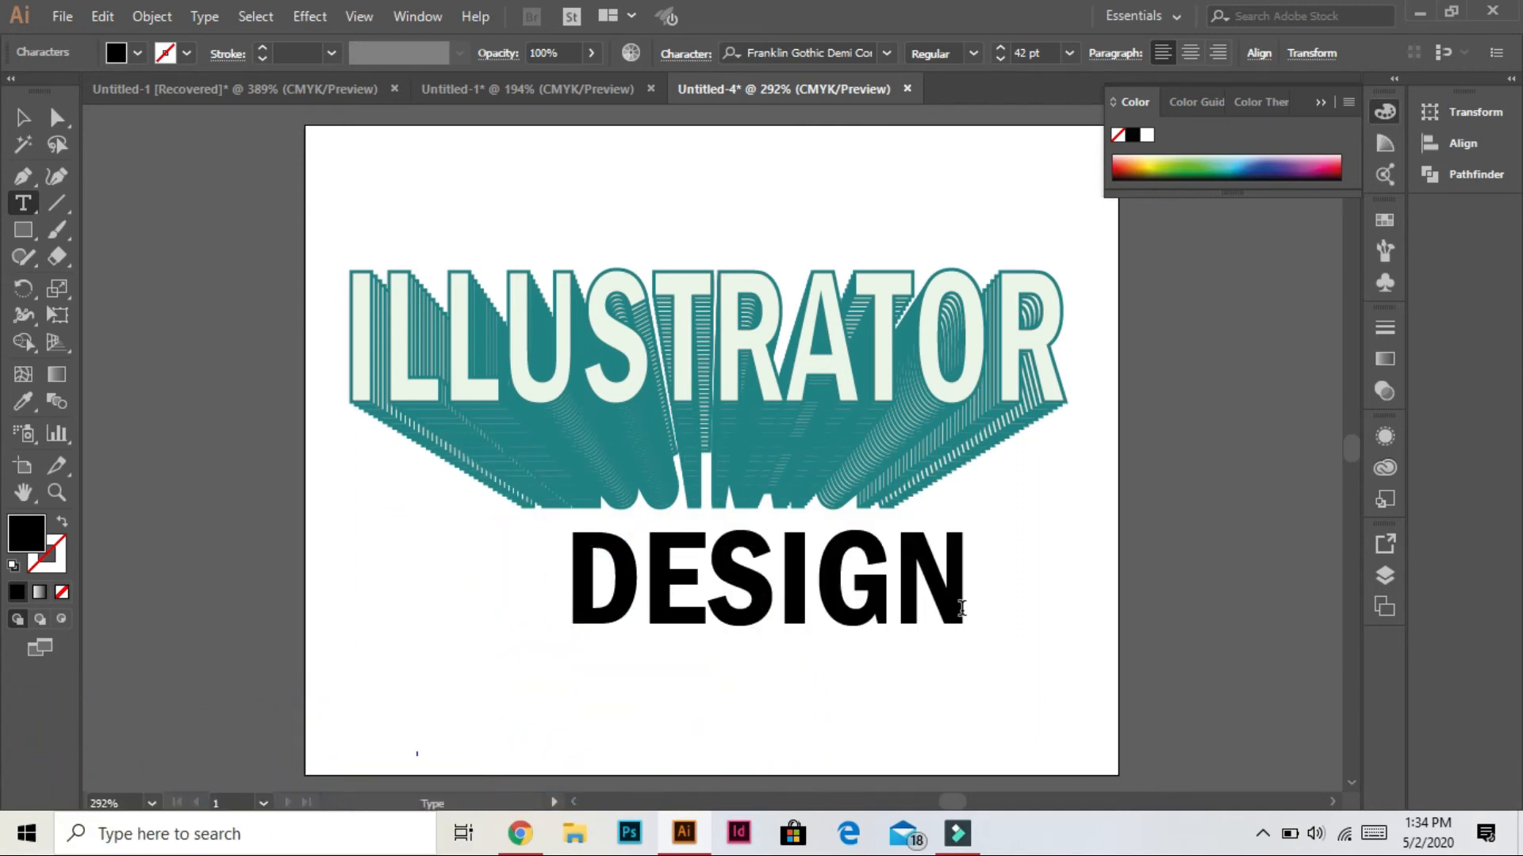
Step: Move the DESIGN text down clear of the blend and enlarge it proportionally to about 57.6 pt
{"action": "left_click", "coordinate": [24, 118]}
{"action": "key", "text": "Down"}
{"action": "key", "text": "Down"}
{"action": "key", "text": "Down"}
{"action": "key", "text": "Down"}
{"action": "key", "text": "Down"}
{"action": "key", "text": "Down"}
{"action": "key", "text": "Down"}
{"action": "key", "text": "Down"}
{"action": "left_click_drag", "start_coordinate": [568, 697], "coordinate": [504, 750]}
{"action": "key", "text": "Down"}
{"action": "key", "text": "Down"}
{"action": "key", "text": "Down"}
Step: Give the DESIGN text a teal stroke and a pale green fill to match the ILLUSTRATOR lettering
{"action": "double_click", "coordinate": [57, 559]}
{"action": "left_click_drag", "start_coordinate": [592, 323], "coordinate": [608, 395]}
{"action": "left_click", "coordinate": [795, 355]}
{"action": "left_click", "coordinate": [1004, 272]}
{"action": "double_click", "coordinate": [26, 531]}
{"action": "left_click", "coordinate": [526, 272]}
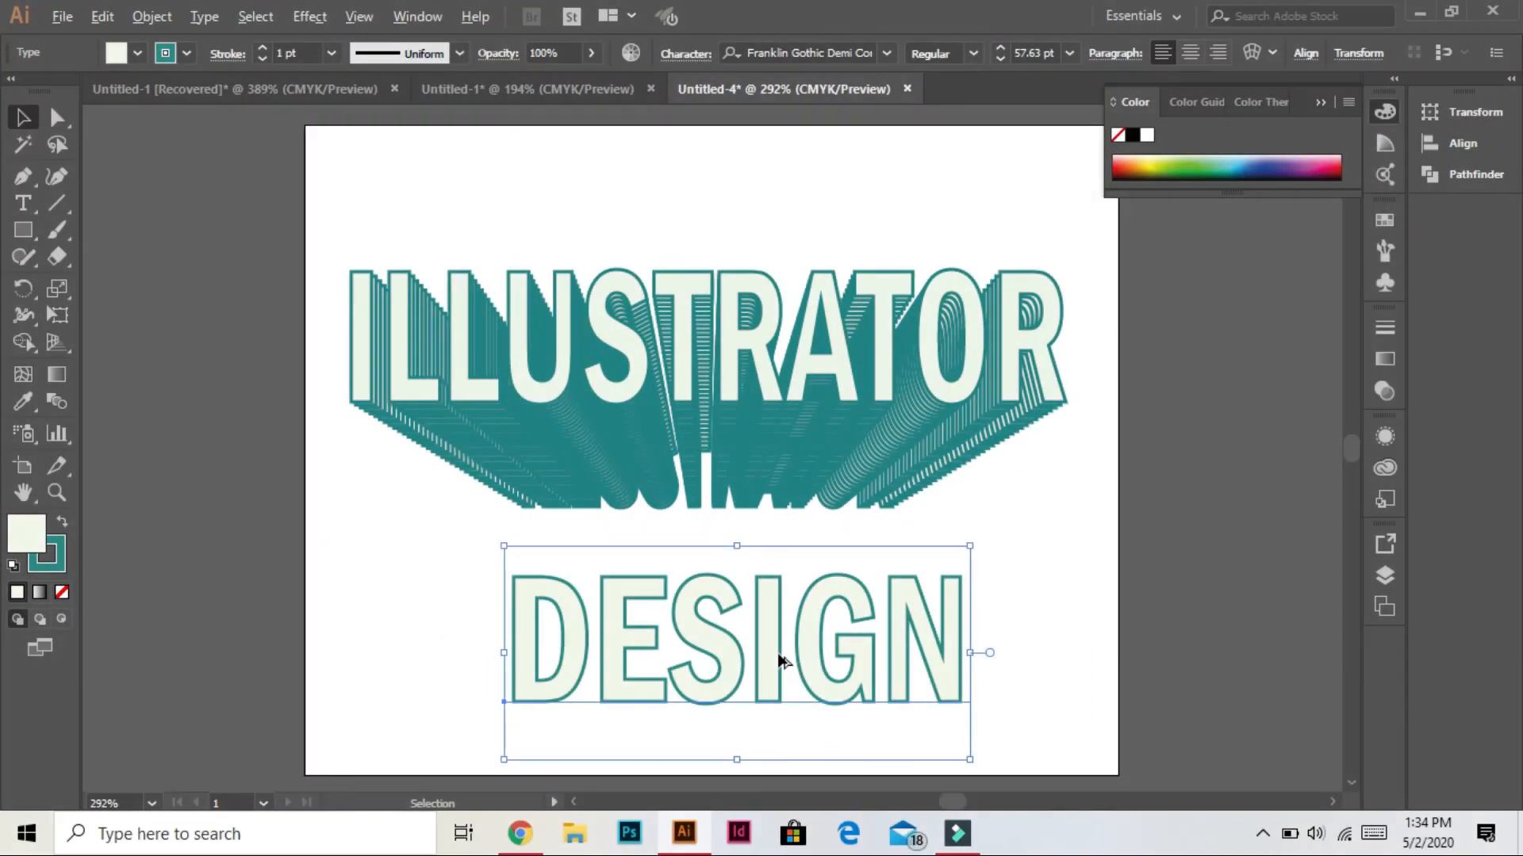
Step: Duplicate the DESIGN text above the original and scale the copy down proportionally to about 28.6 pt
{"action": "left_click_drag", "start_coordinate": [778, 659], "coordinate": [772, 574]}
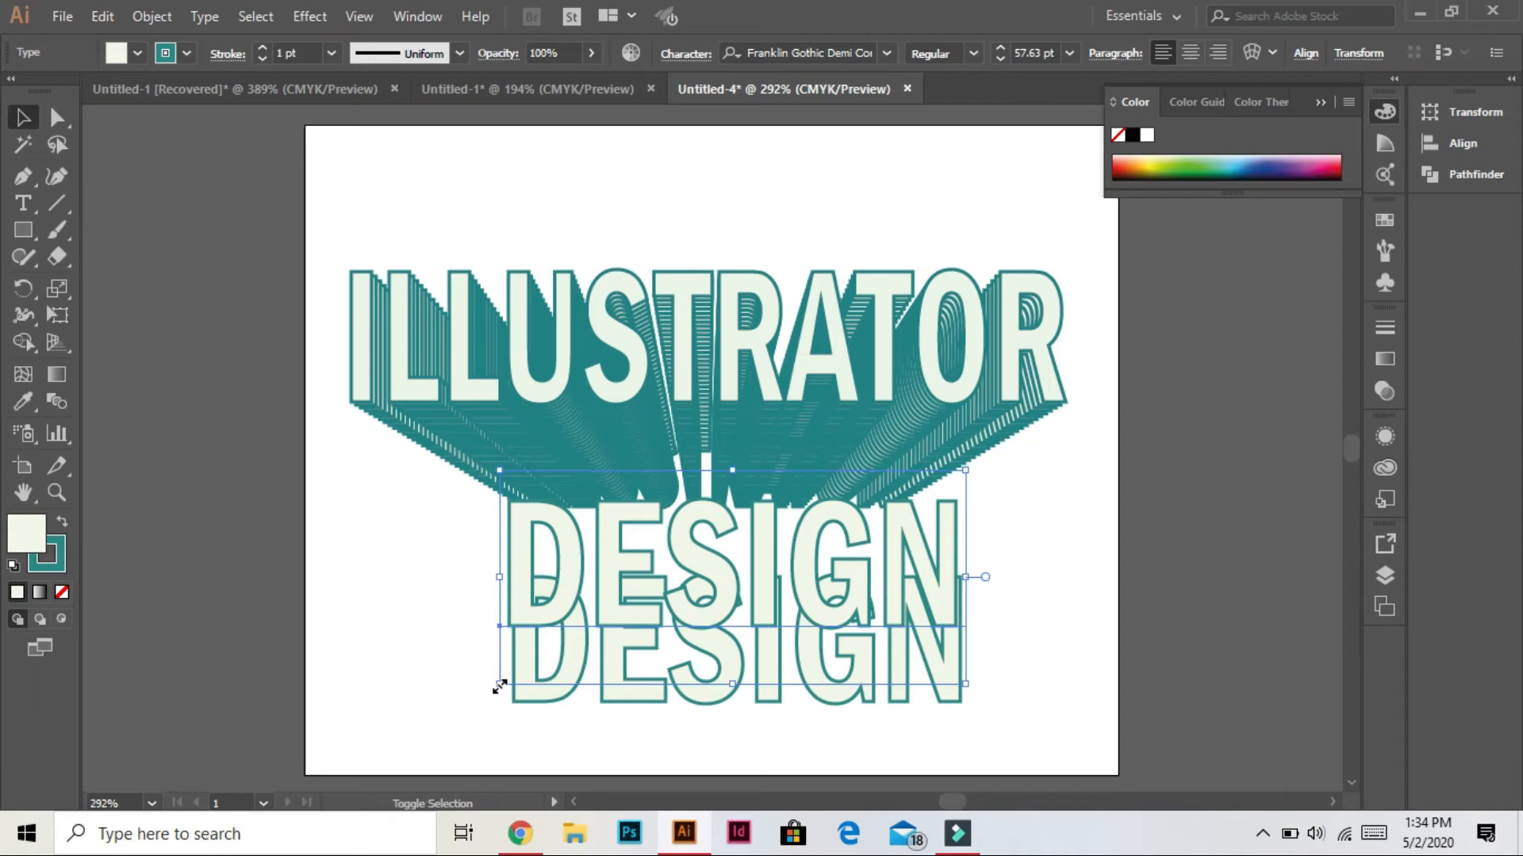
{"action": "left_click_drag", "start_coordinate": [499, 683], "coordinate": [617, 586]}
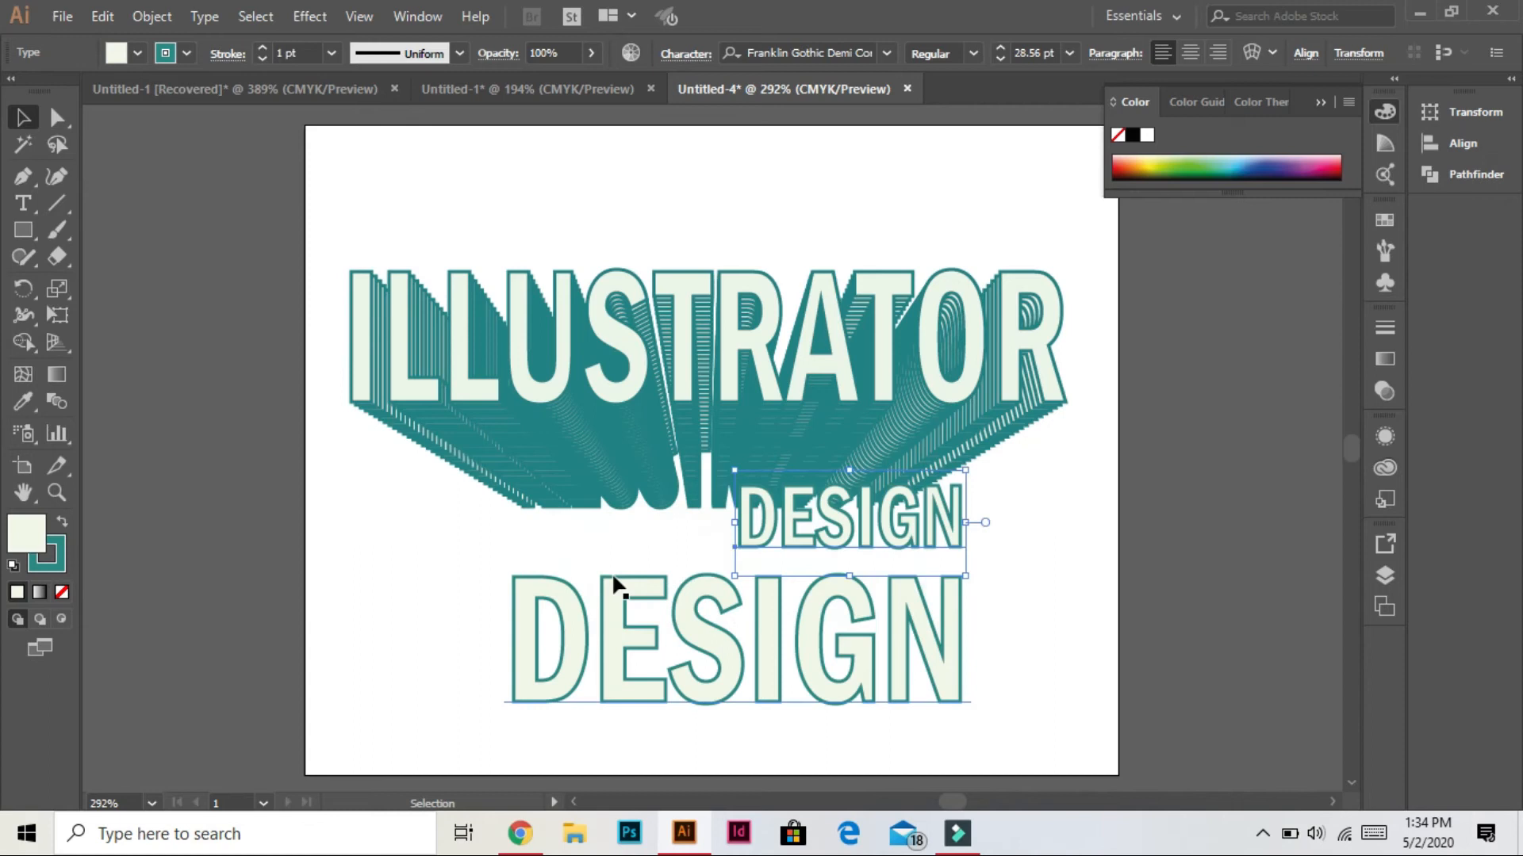
Step: Nudge the small DESIGN copy left and down until it sits centred under the ILLUSTRATOR blend, and send it to the back
{"action": "key", "text": "Left"}
{"action": "key", "text": "Left"}
{"action": "key", "text": "Left"}
{"action": "key", "text": "Left"}
{"action": "key", "text": "Left"}
{"action": "key", "text": "Left"}
{"action": "key", "text": "Left"}
{"action": "key", "text": "Left"}
{"action": "key", "text": "Left"}
{"action": "key", "text": "Left"}
{"action": "key", "text": "Left"}
{"action": "key", "text": "Left"}
{"action": "key", "text": "Left"}
{"action": "key", "text": "Left"}
{"action": "key", "text": "Left"}
{"action": "key", "text": "Left"}
{"action": "key", "text": "Left"}
{"action": "key", "text": "Left"}
{"action": "key", "text": "Left"}
{"action": "key", "text": "Left"}
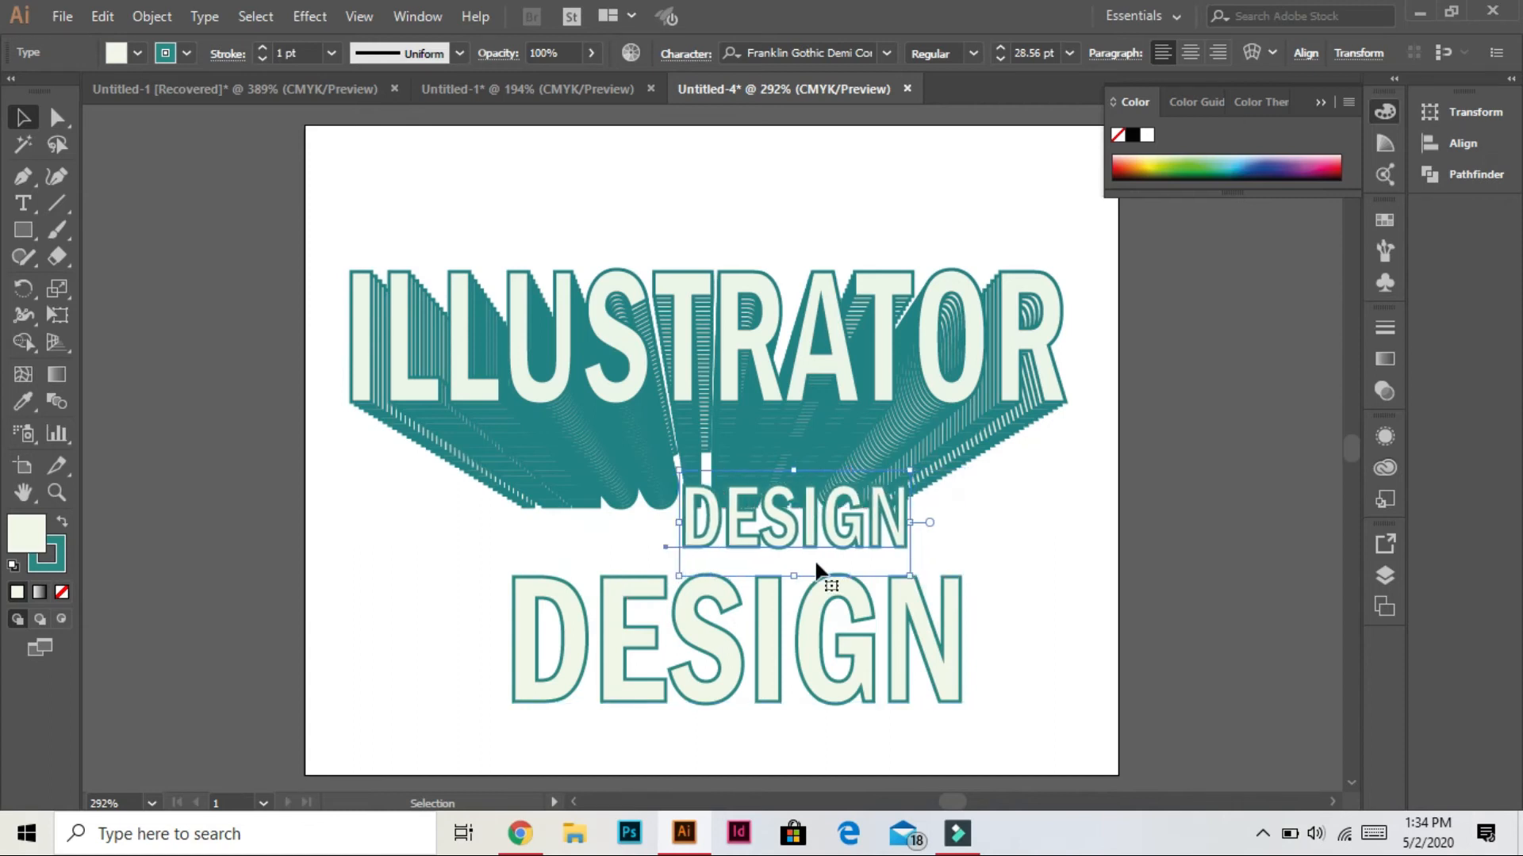
{"action": "key", "text": "Down"}
{"action": "key", "text": "Down"}
{"action": "key", "text": "Down"}
{"action": "key", "text": "Down"}
{"action": "key", "text": "Down"}
{"action": "key", "text": "Down"}
{"action": "key", "text": "Down"}
{"action": "key", "text": "Down"}
{"action": "key", "text": "Down"}
{"action": "key", "text": "Down"}
{"action": "key", "text": "Down"}
{"action": "key", "text": "Down"}
{"action": "key", "text": "Down"}
{"action": "key", "text": "Down"}
{"action": "key", "text": "Down"}
{"action": "key", "text": "Down"}
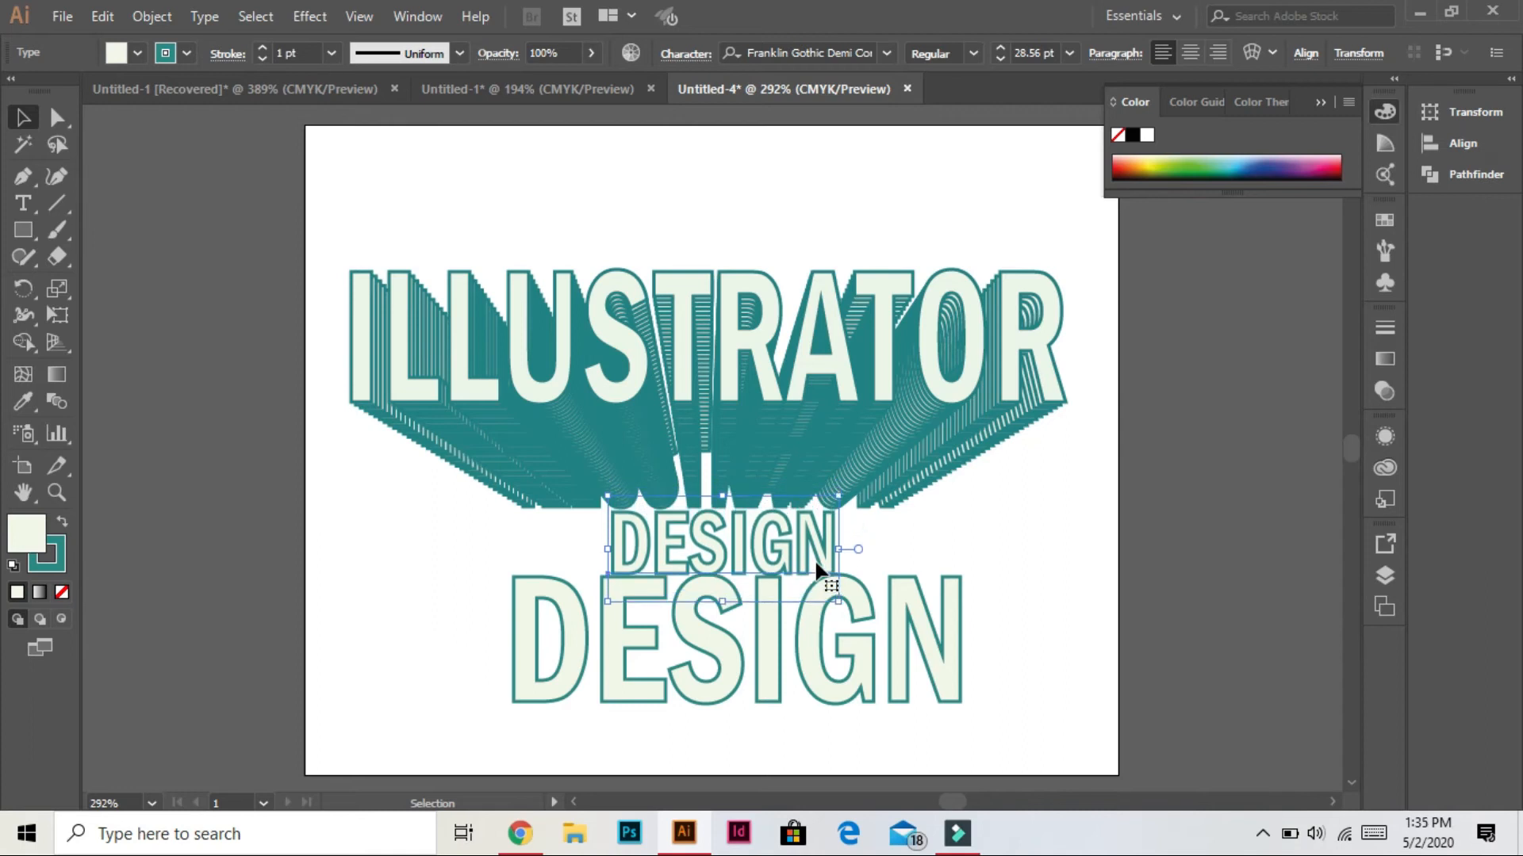
{"action": "key", "text": "ctrl+shift+bracketleft"}
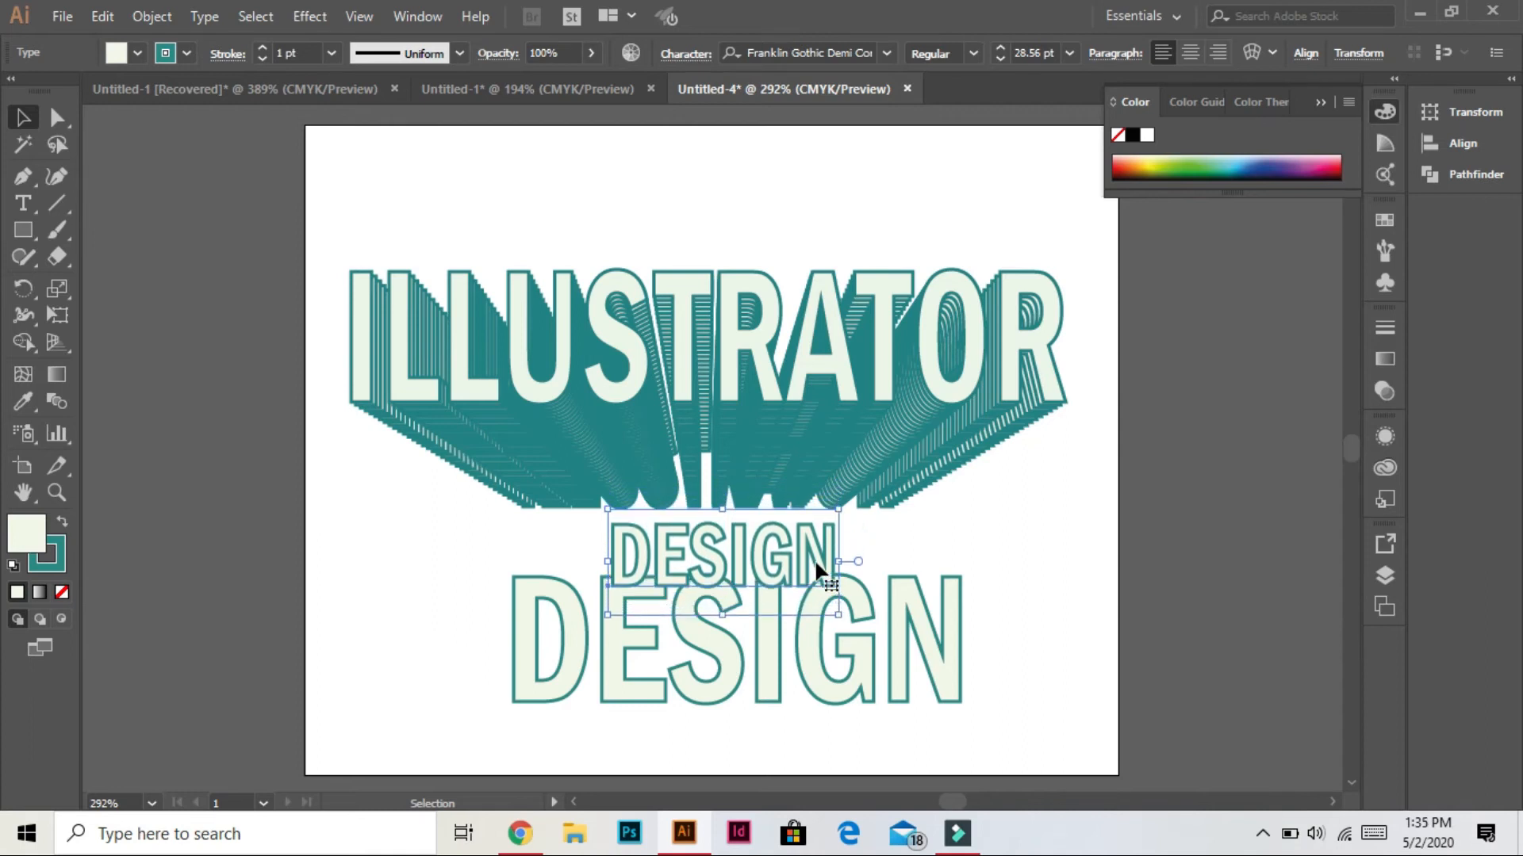
Step: Enlarge the large DESIGN text proportionally to about 78.8 pt and nudge it to sit centred under the small copy
{"action": "left_click", "coordinate": [895, 673]}
{"action": "key", "text": "Down"}
{"action": "key", "text": "Down"}
{"action": "key", "text": "Down"}
{"action": "key", "text": "Left"}
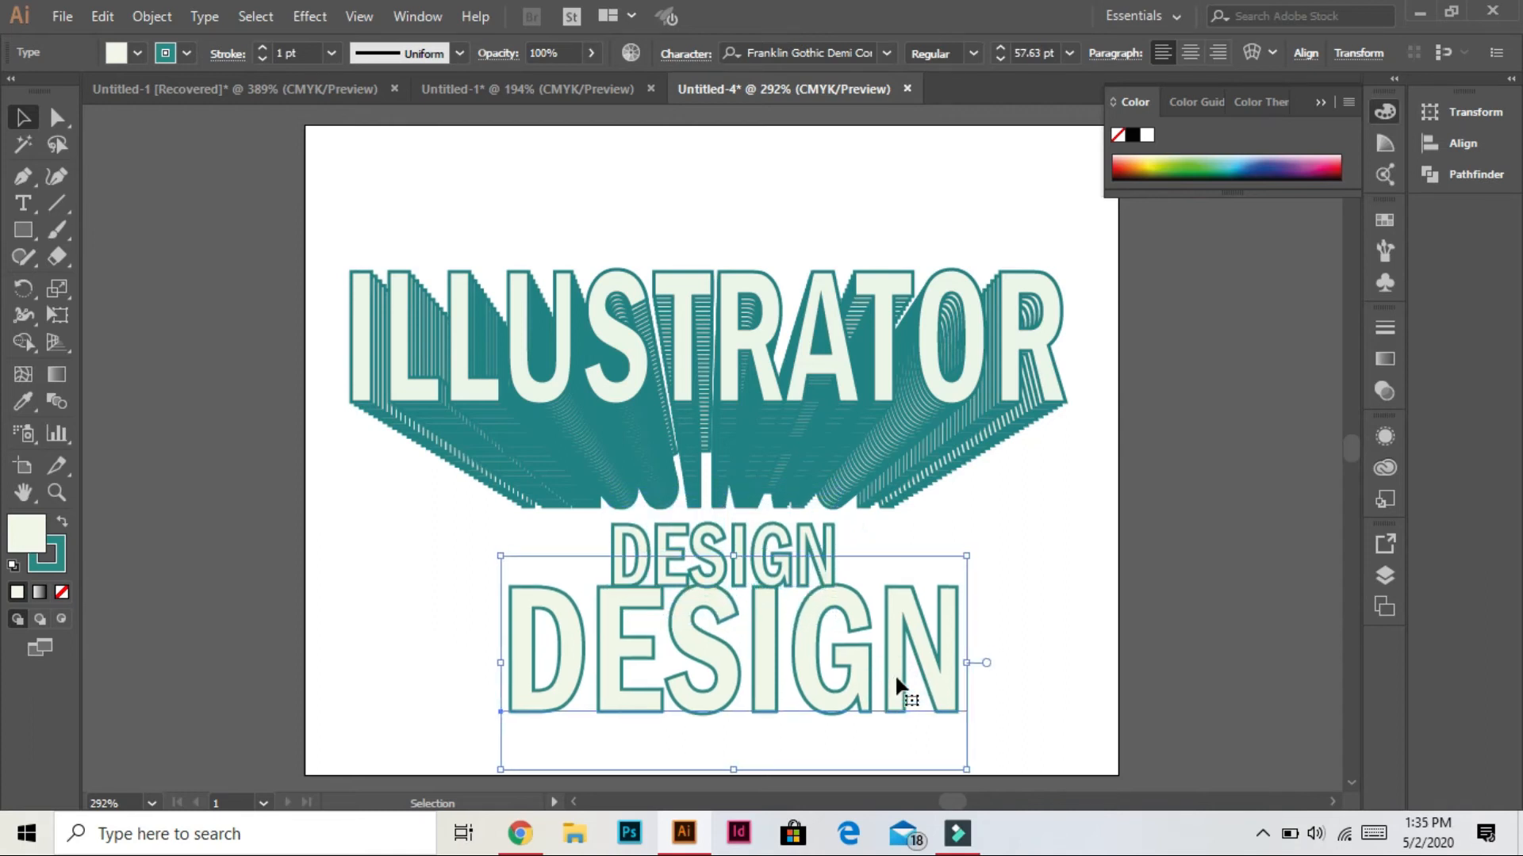
{"action": "left_click_drag", "start_coordinate": [499, 770], "coordinate": [450, 793]}
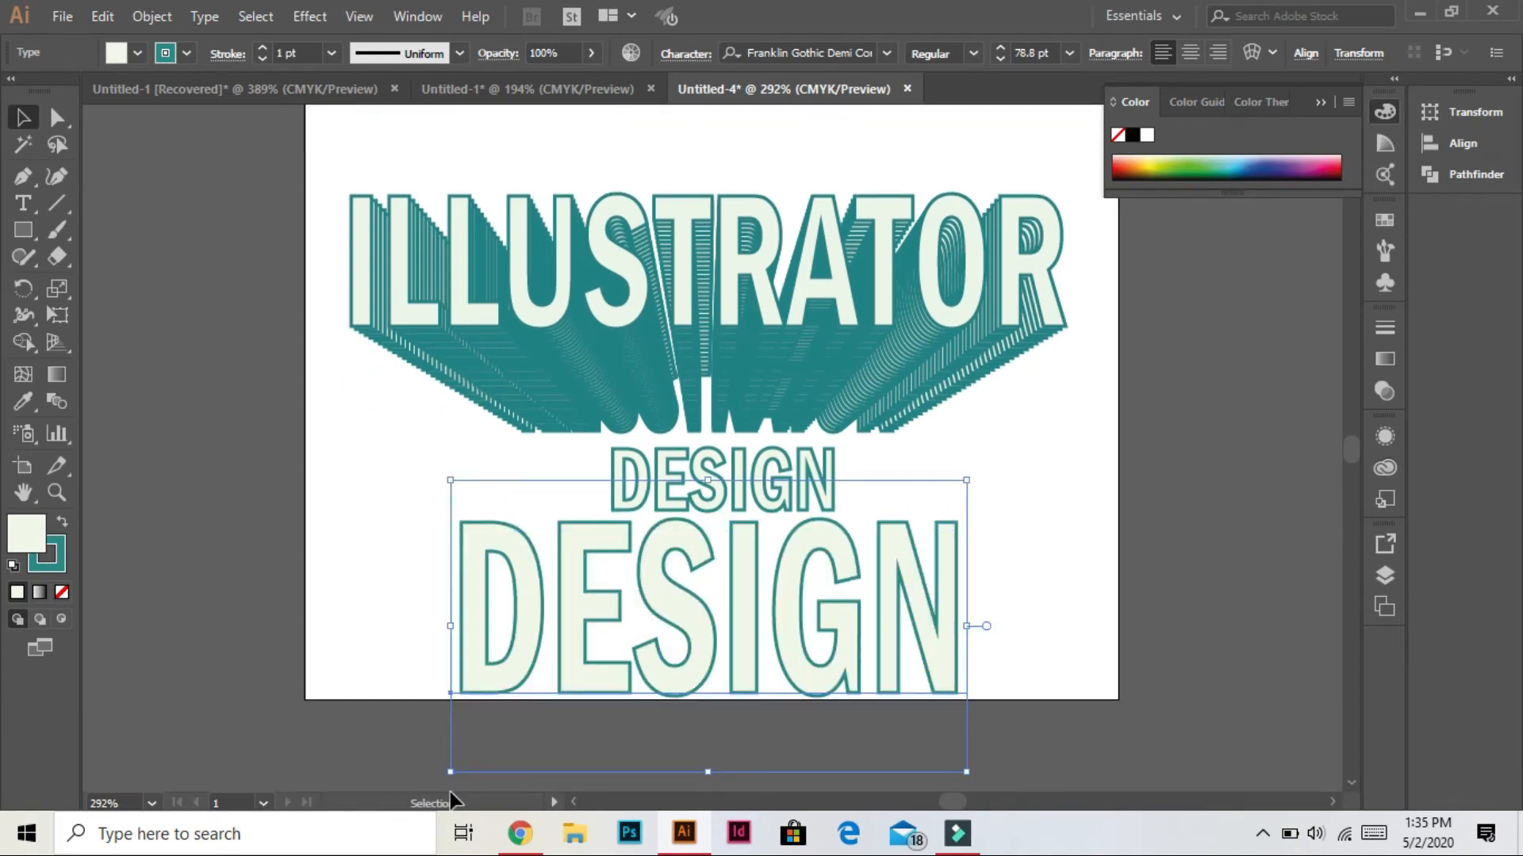
{"action": "key", "text": "Right"}
{"action": "key", "text": "Right"}
{"action": "key", "text": "Up"}
Step: Scale the small DESIGN copy down to about 25.25 pt and send it backward behind the large one
{"action": "left_click", "coordinate": [821, 467]}
{"action": "left_click_drag", "start_coordinate": [837, 543], "coordinate": [820, 526]}
{"action": "right_click", "coordinate": [728, 480]}
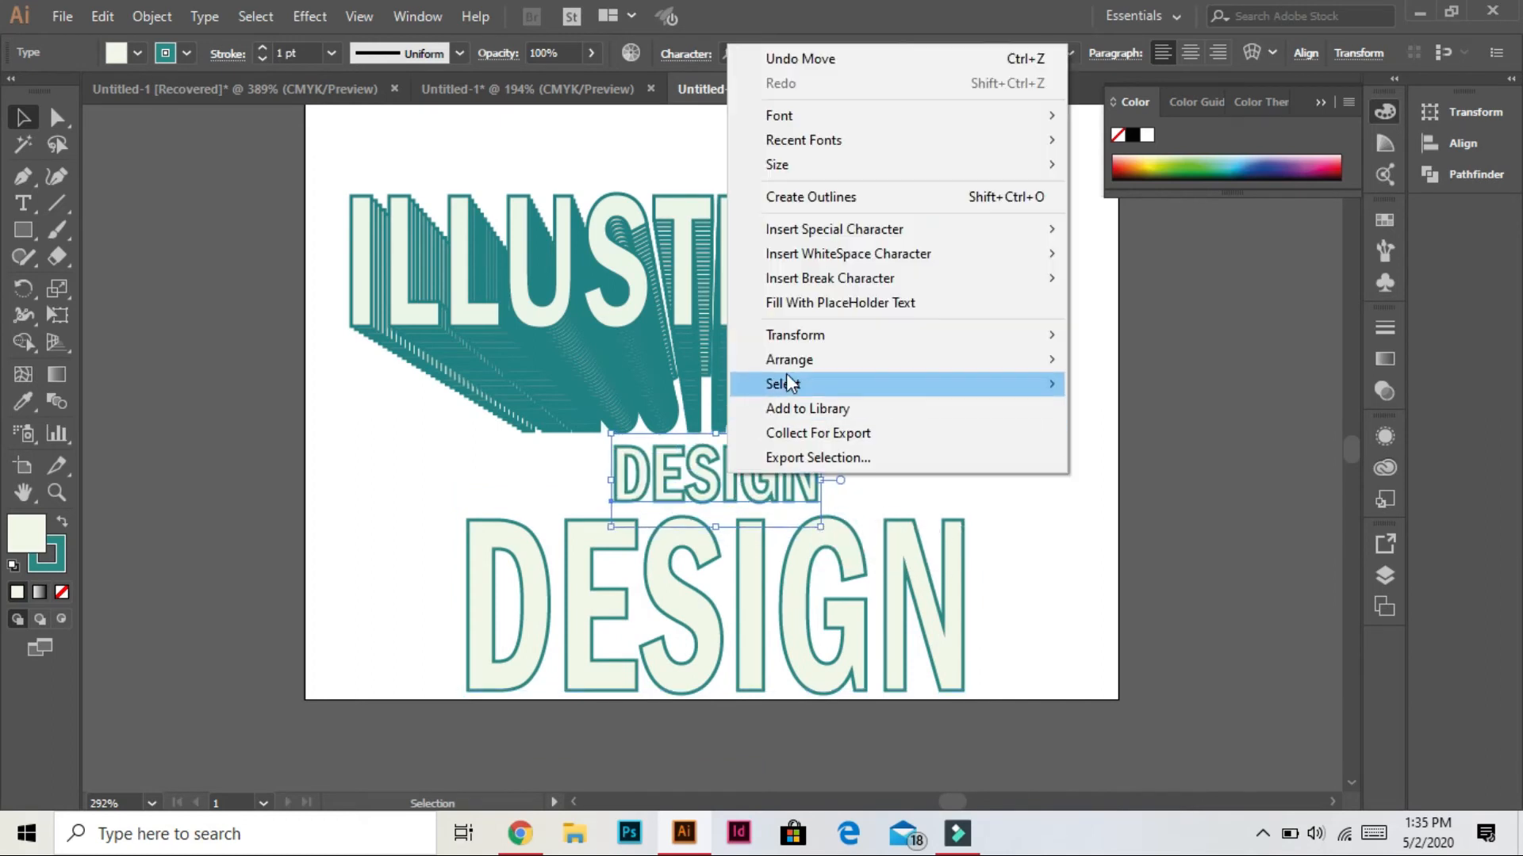
{"action": "mouse_move", "coordinate": [789, 357]}
{"action": "left_click", "coordinate": [1126, 408]}
Step: Blend the large DESIGN text with its small copy using 35 specified steps, and nudge the blend slightly upward
{"action": "double_click", "coordinate": [63, 402]}
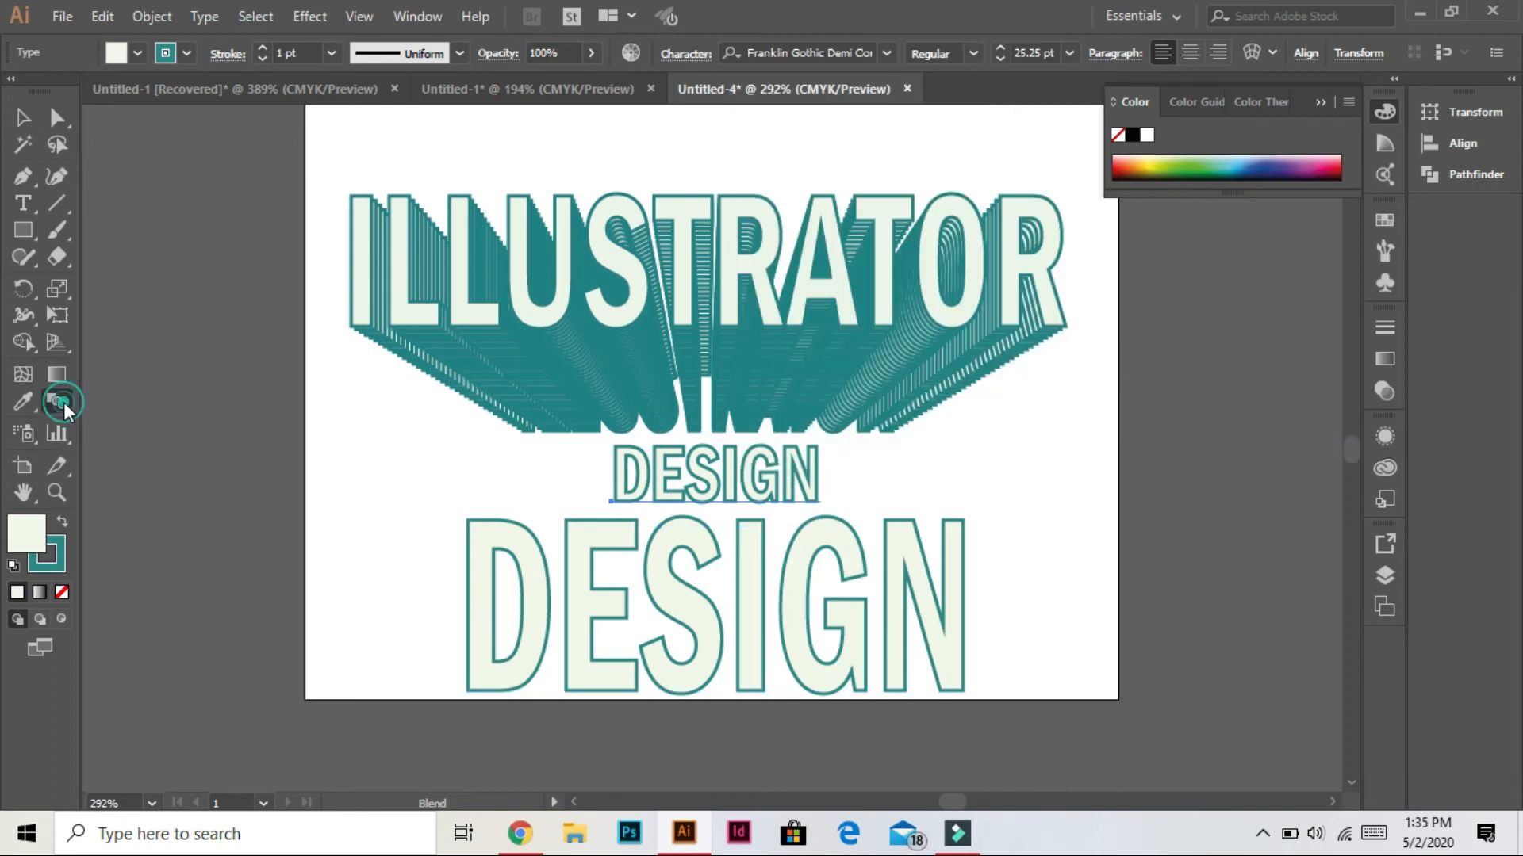
{"action": "left_click", "coordinate": [313, 371]}
{"action": "left_click", "coordinate": [322, 421]}
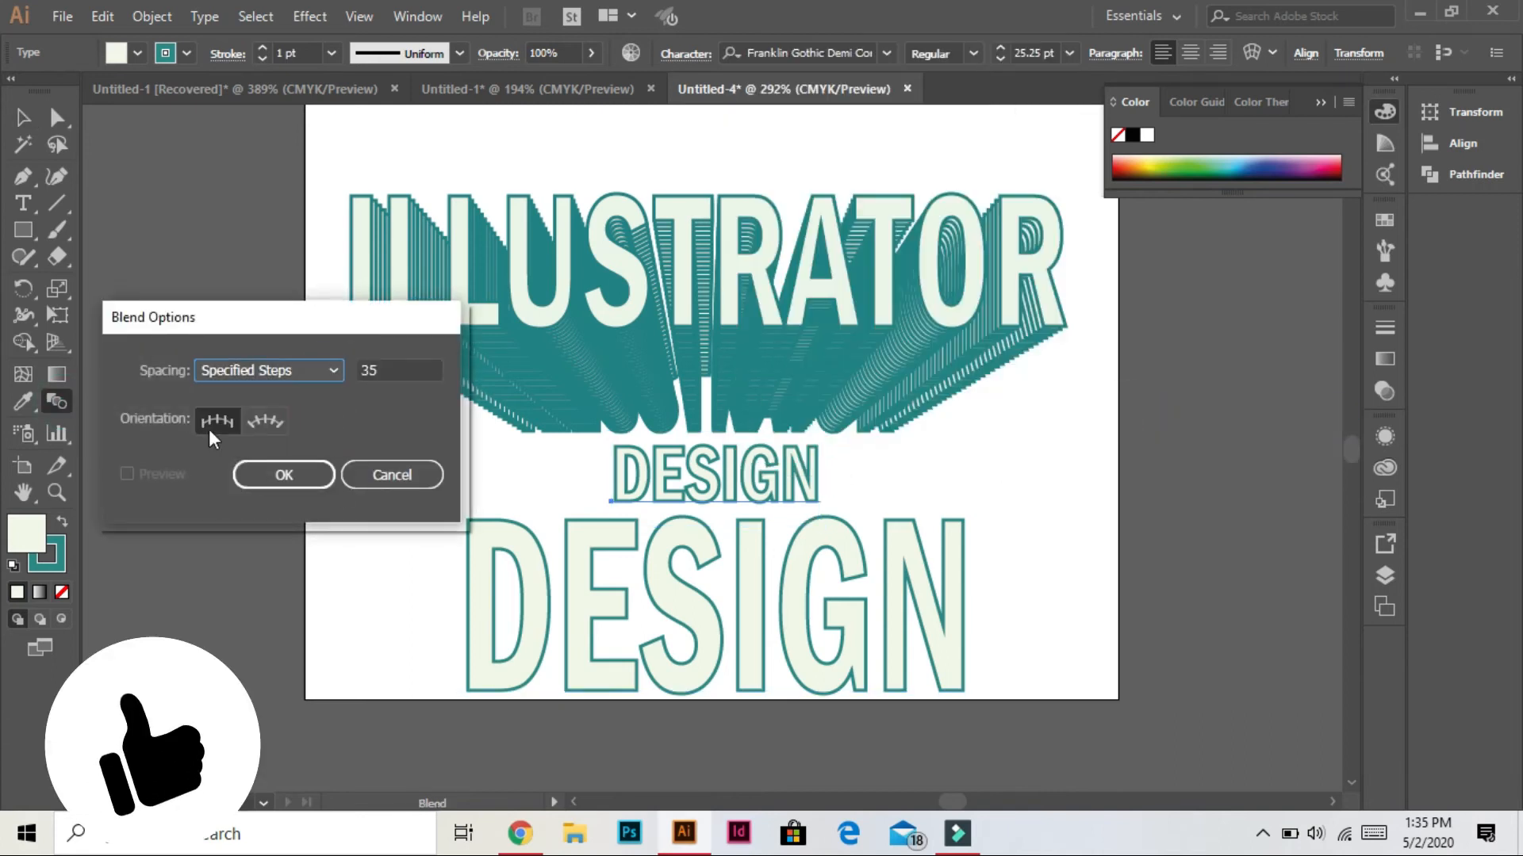
{"action": "left_click", "coordinate": [283, 475]}
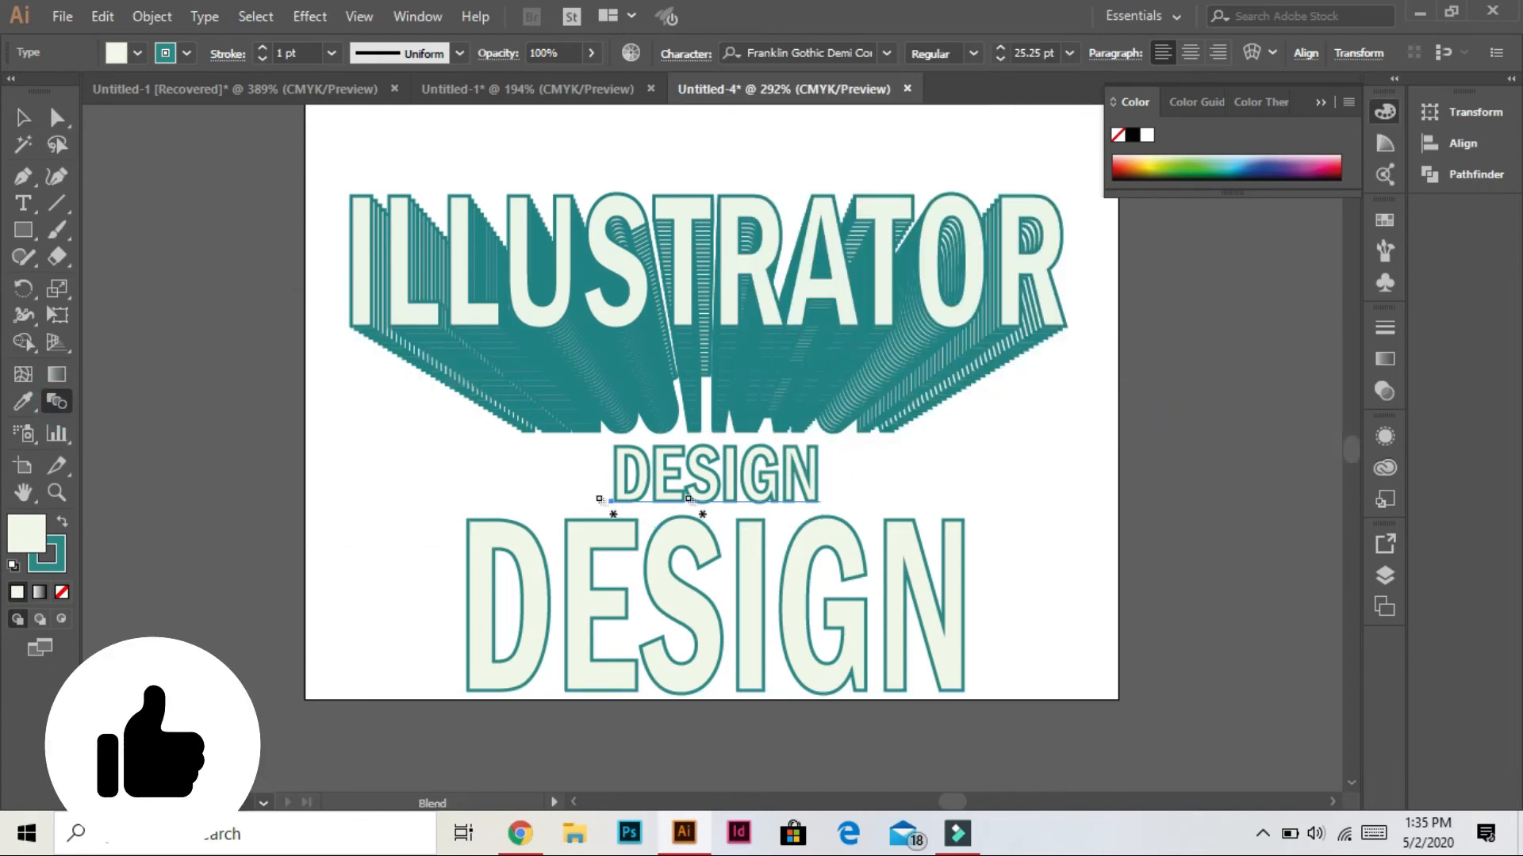
{"action": "left_click", "coordinate": [698, 626]}
{"action": "left_click", "coordinate": [703, 475]}
{"action": "key", "text": "v"}
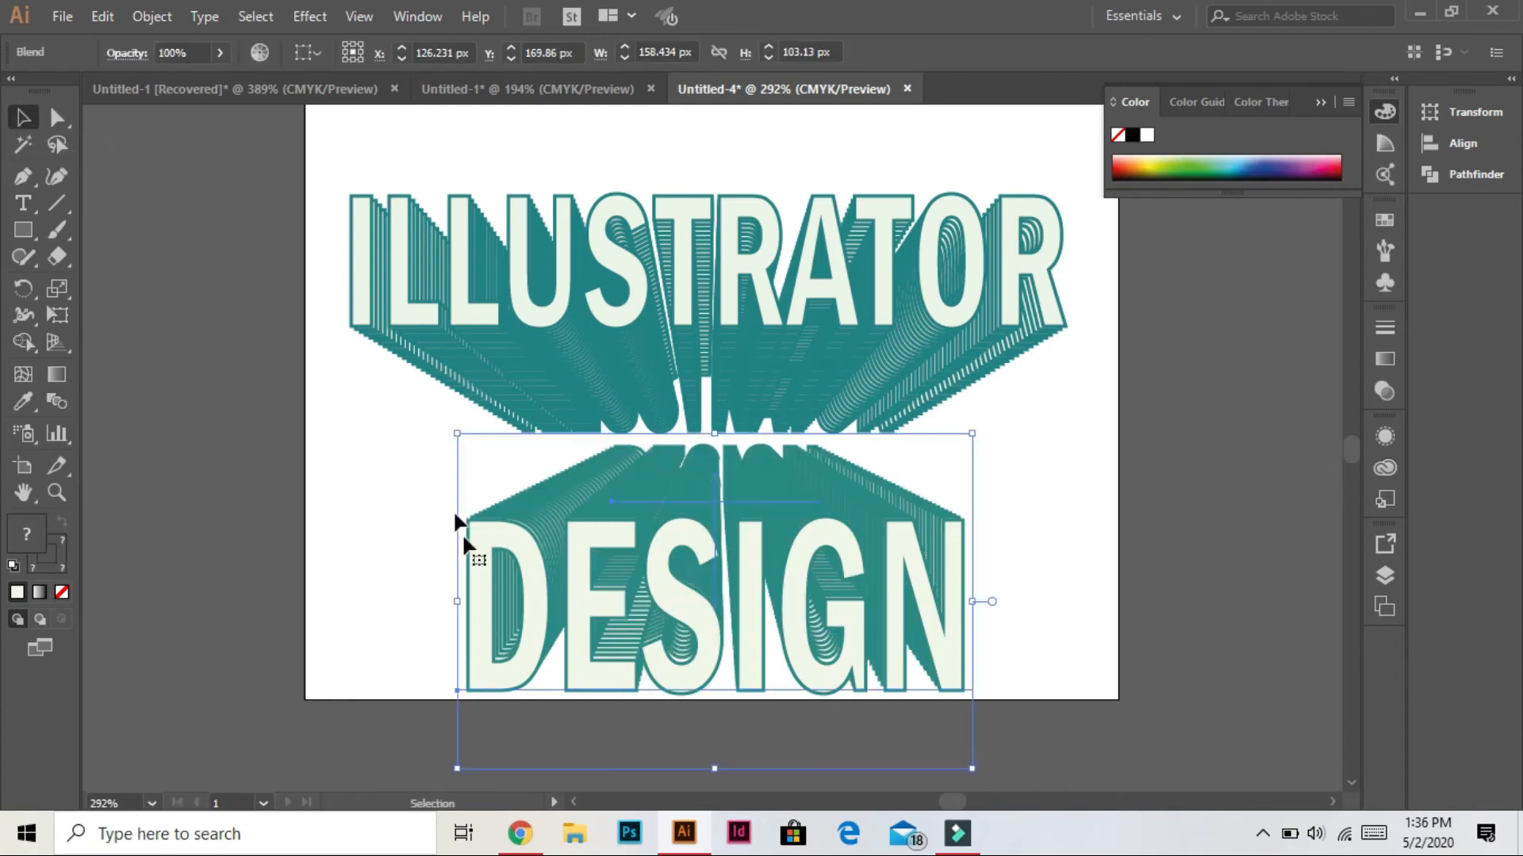
{"action": "key", "text": "Up"}
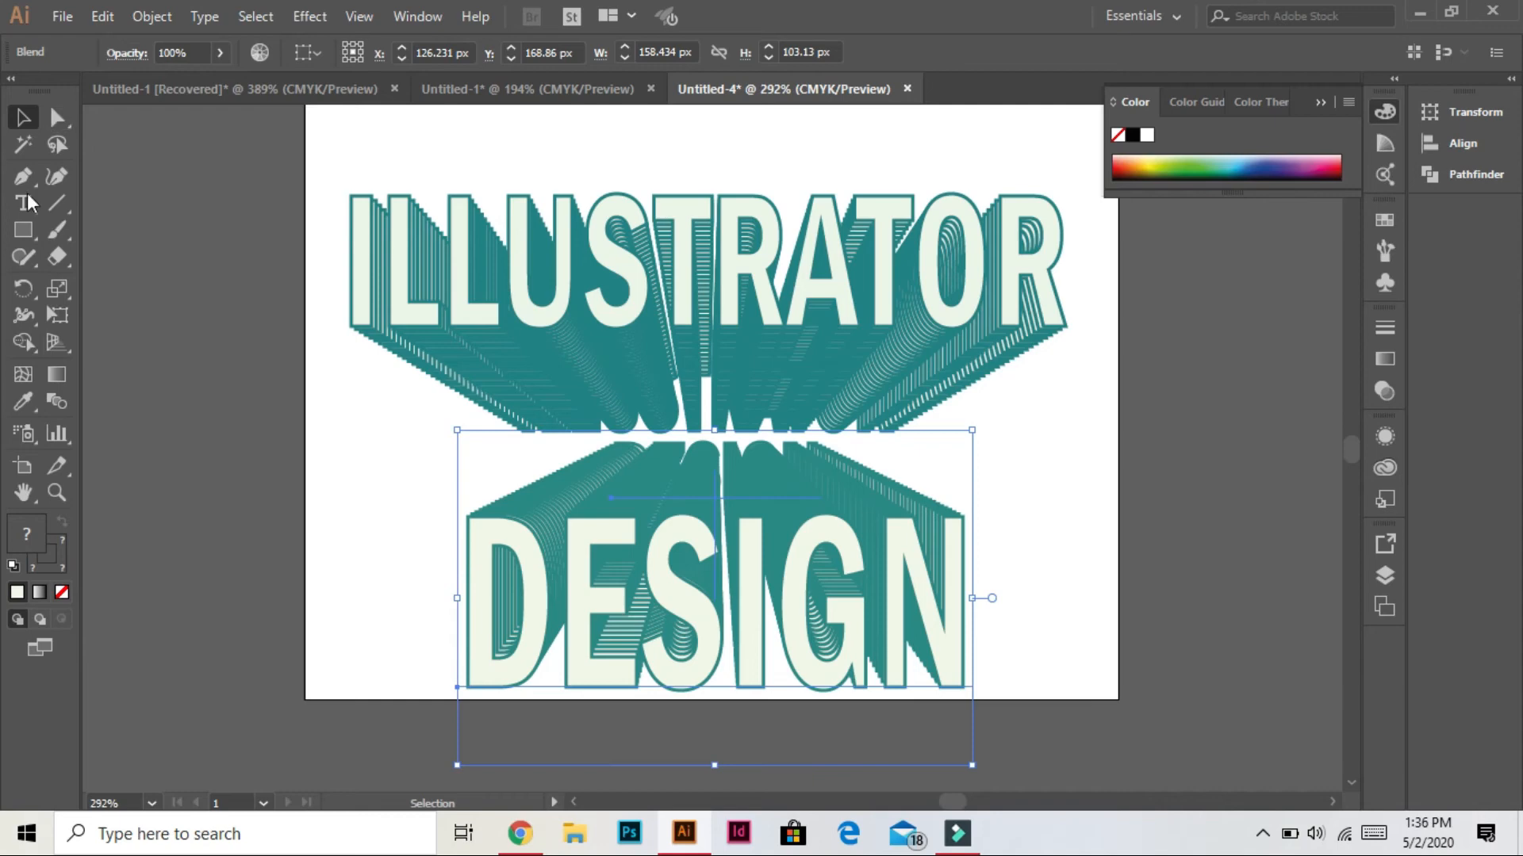
Step: Draw a rectangle covering the whole artboard and fill it with a dark purple
{"action": "left_click", "coordinate": [28, 233]}
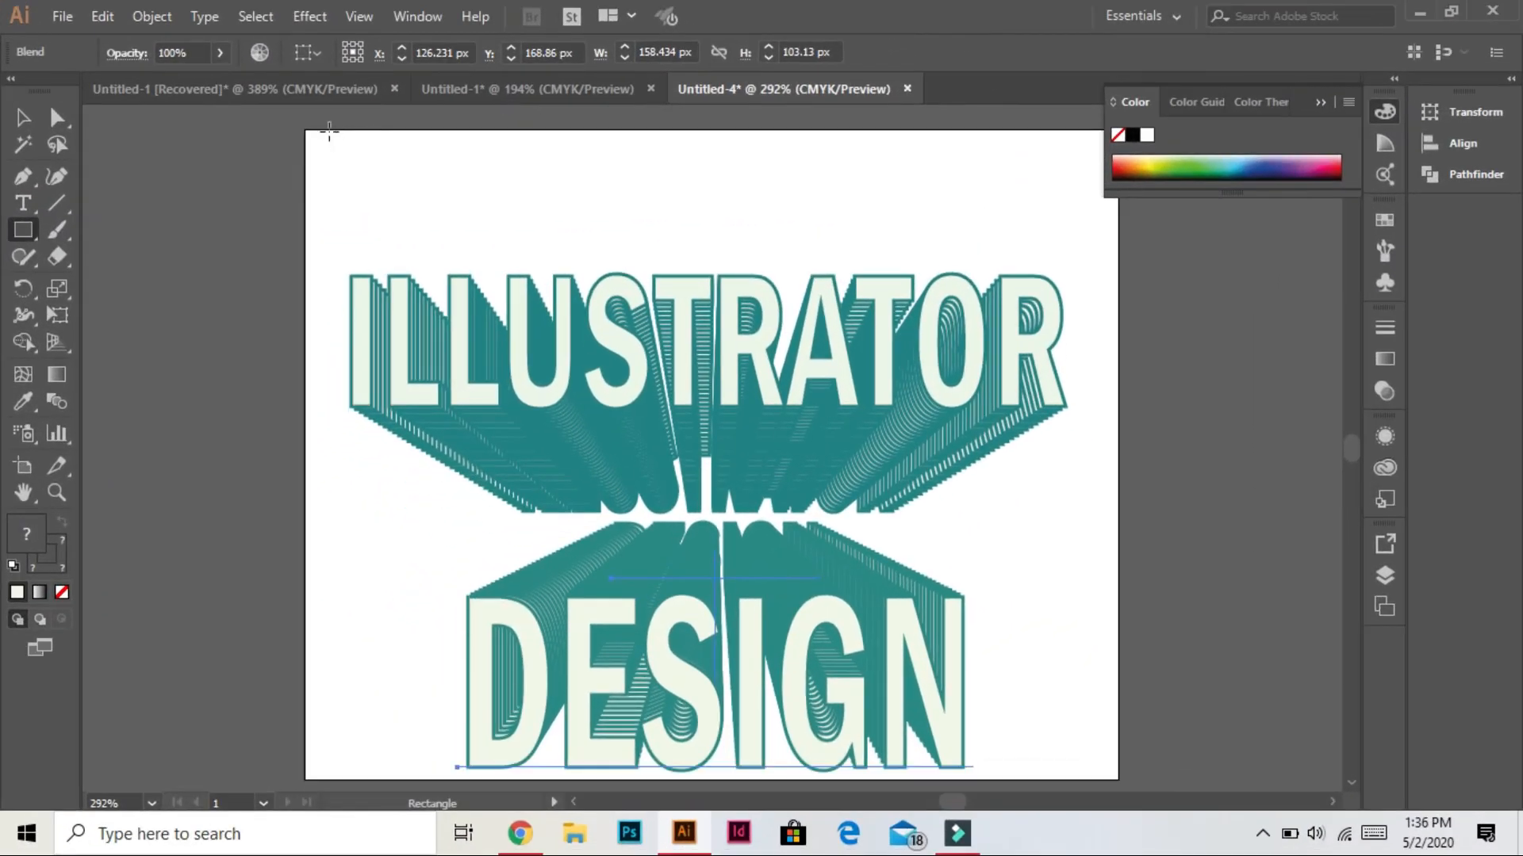
{"action": "left_click_drag", "start_coordinate": [306, 130], "coordinate": [1118, 779]}
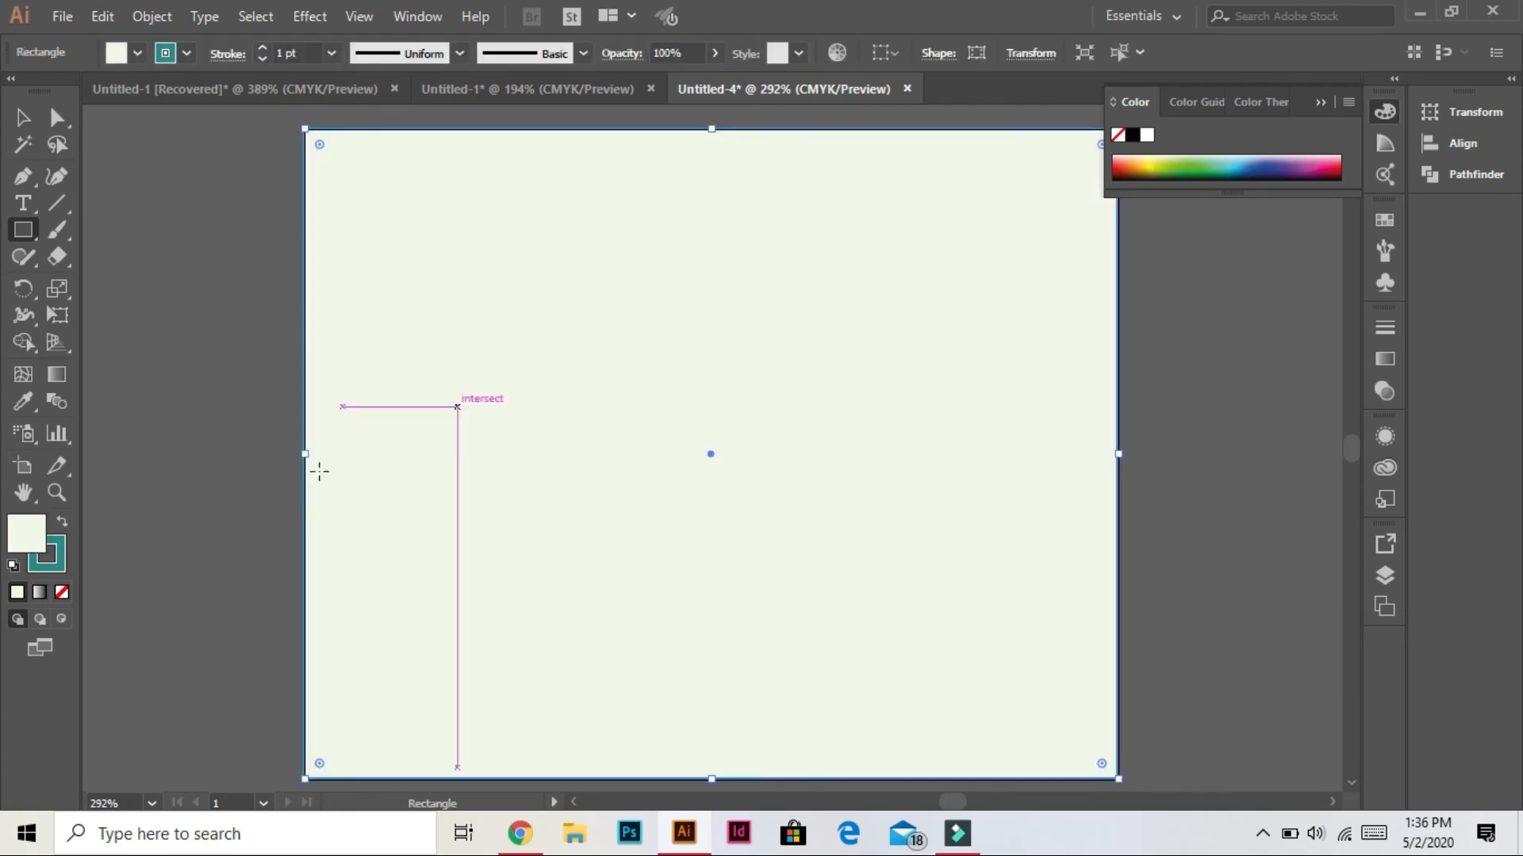
{"action": "double_click", "coordinate": [29, 539]}
{"action": "left_click_drag", "start_coordinate": [639, 413], "coordinate": [689, 483]}
{"action": "left_click_drag", "start_coordinate": [788, 361], "coordinate": [788, 337]}
{"action": "left_click", "coordinate": [994, 274]}
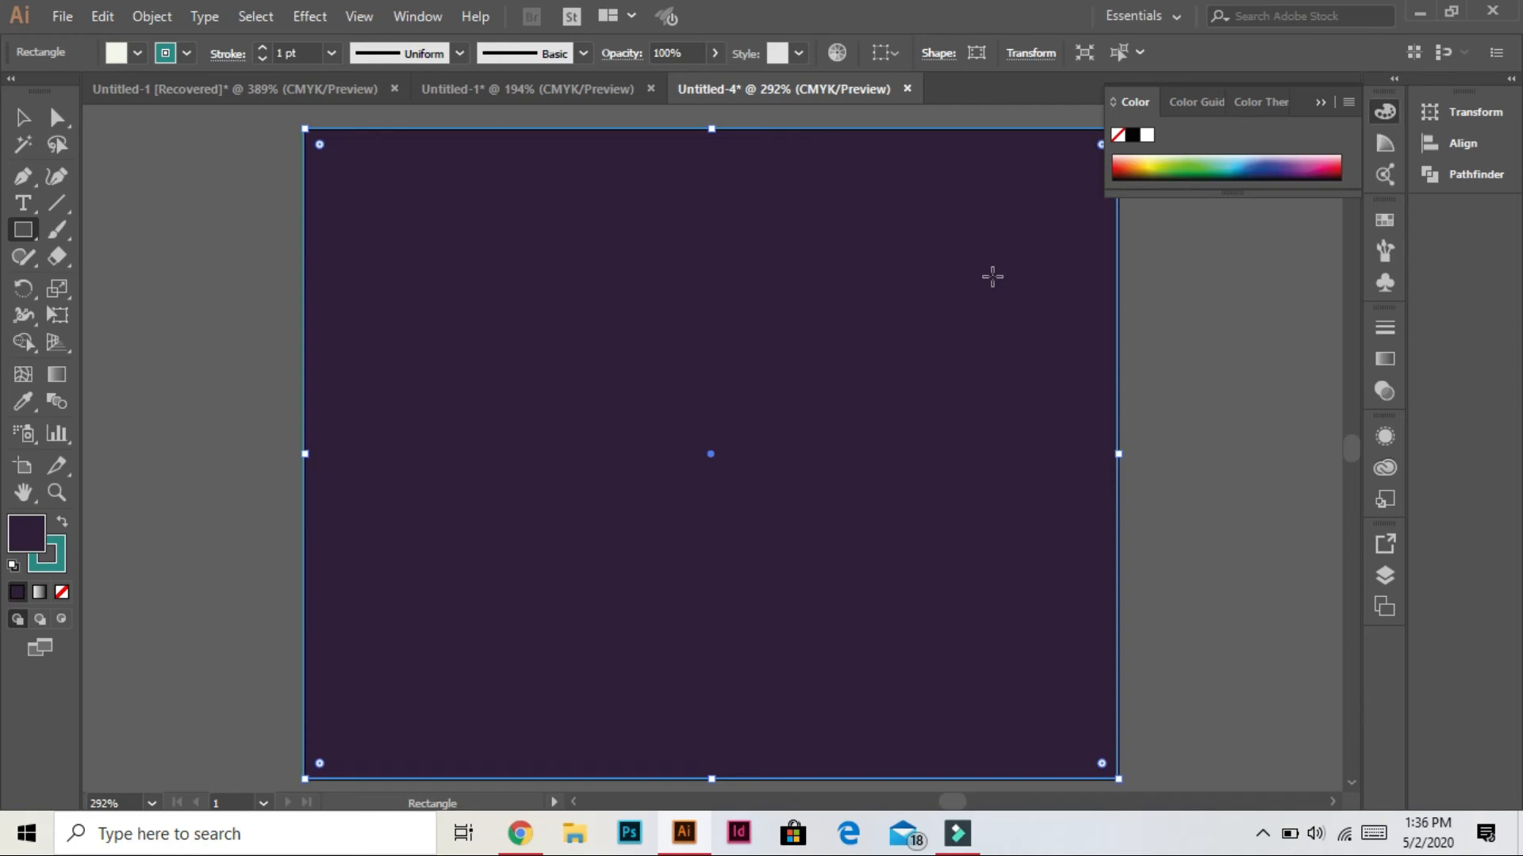
Step: Send the purple rectangle behind both text blends as a background and hide the floating Color panel
{"action": "key", "text": "ctrl+["}
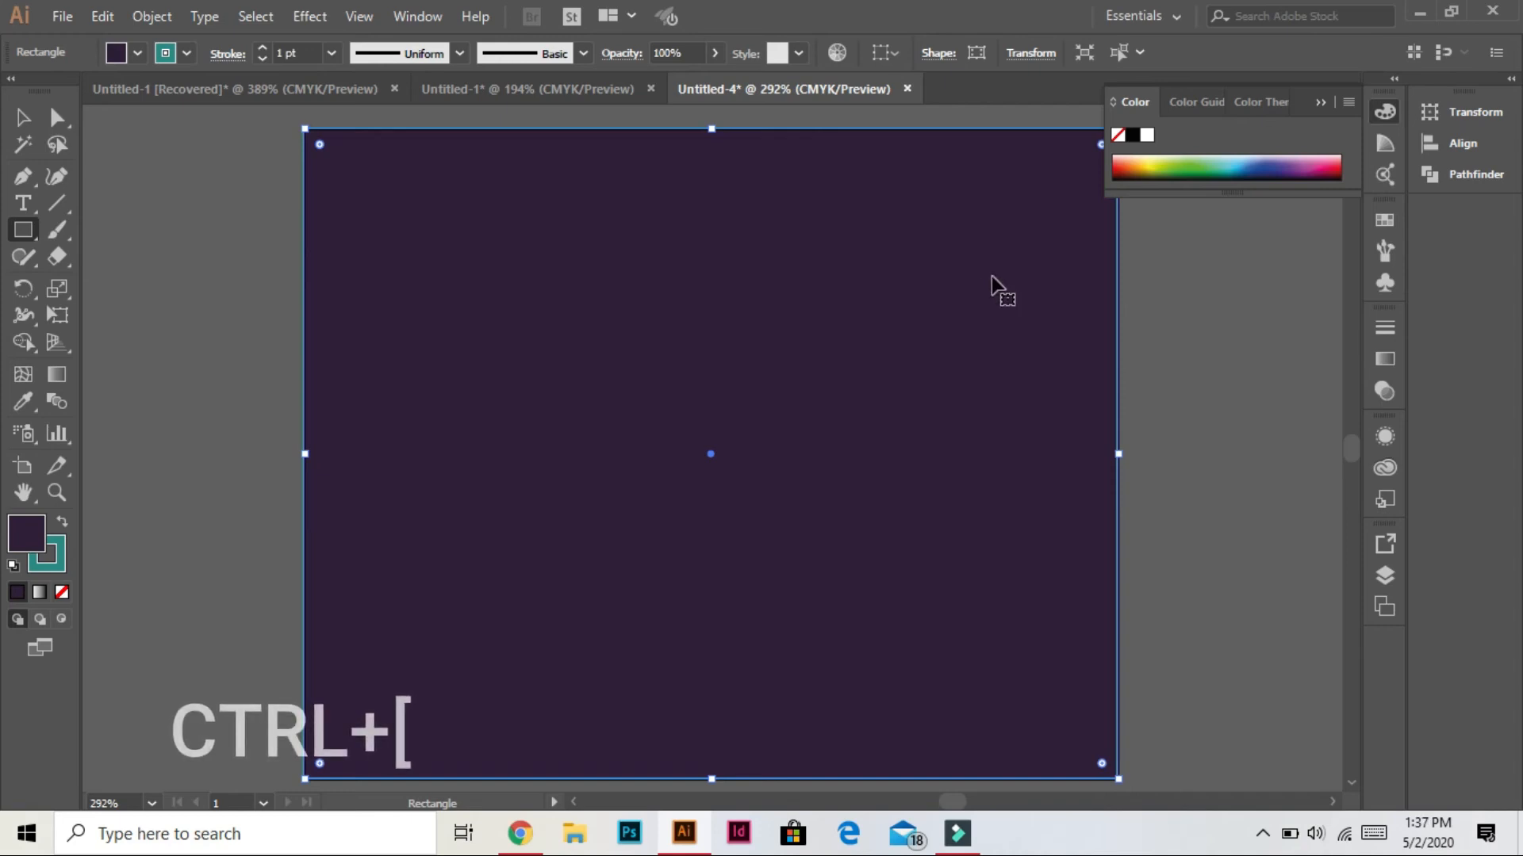
{"action": "key", "text": "ctrl+["}
{"action": "key", "text": "ctrl+["}
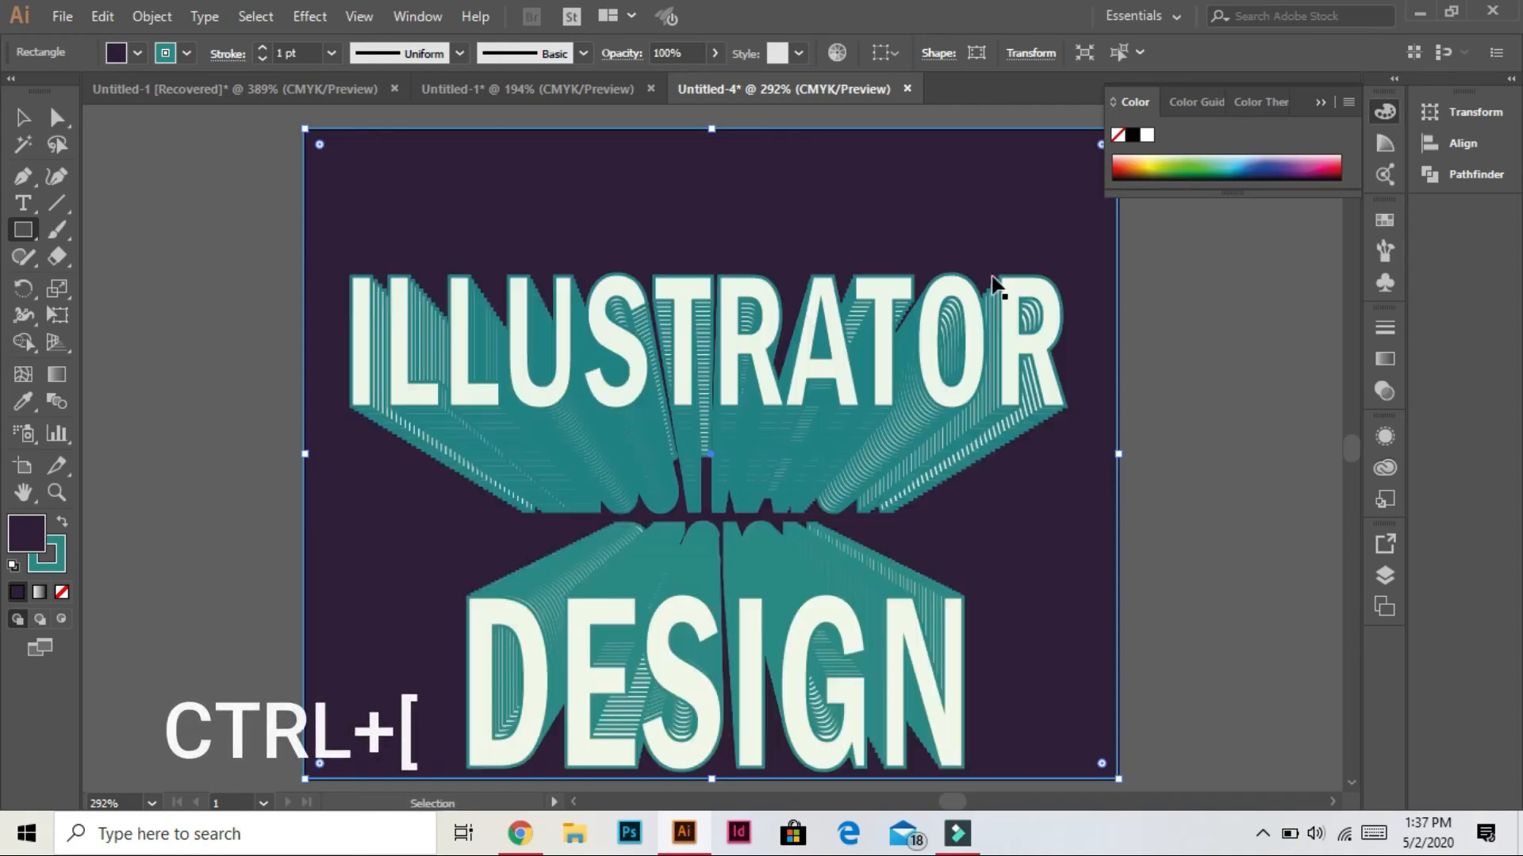
{"action": "left_click", "coordinate": [23, 117]}
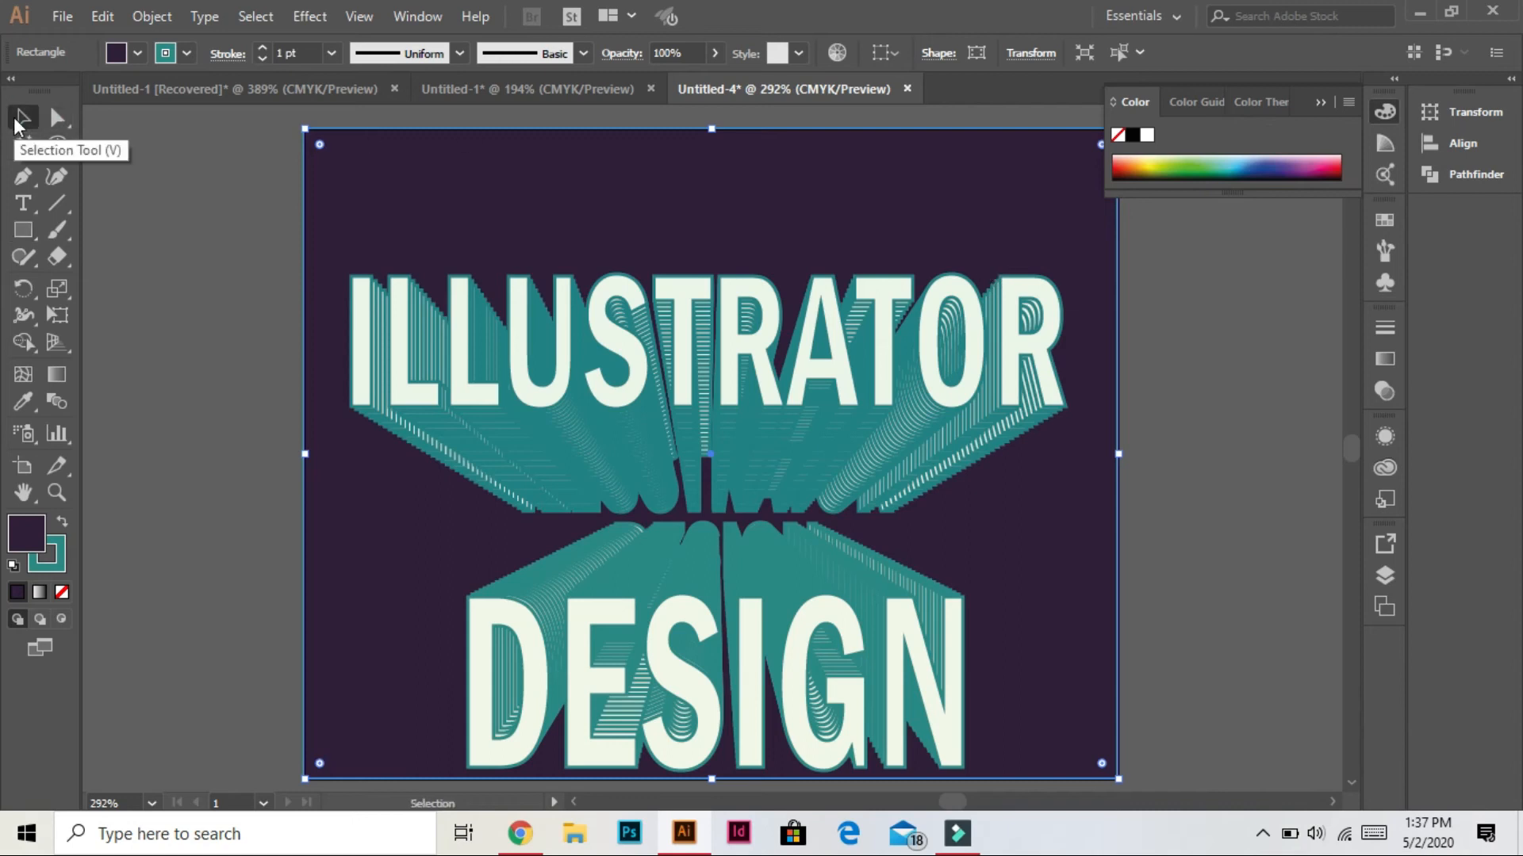
{"action": "scroll", "coordinate": [1071, 516], "scroll_direction": "down", "scroll_amount": 1}
{"action": "left_click", "coordinate": [1322, 103]}
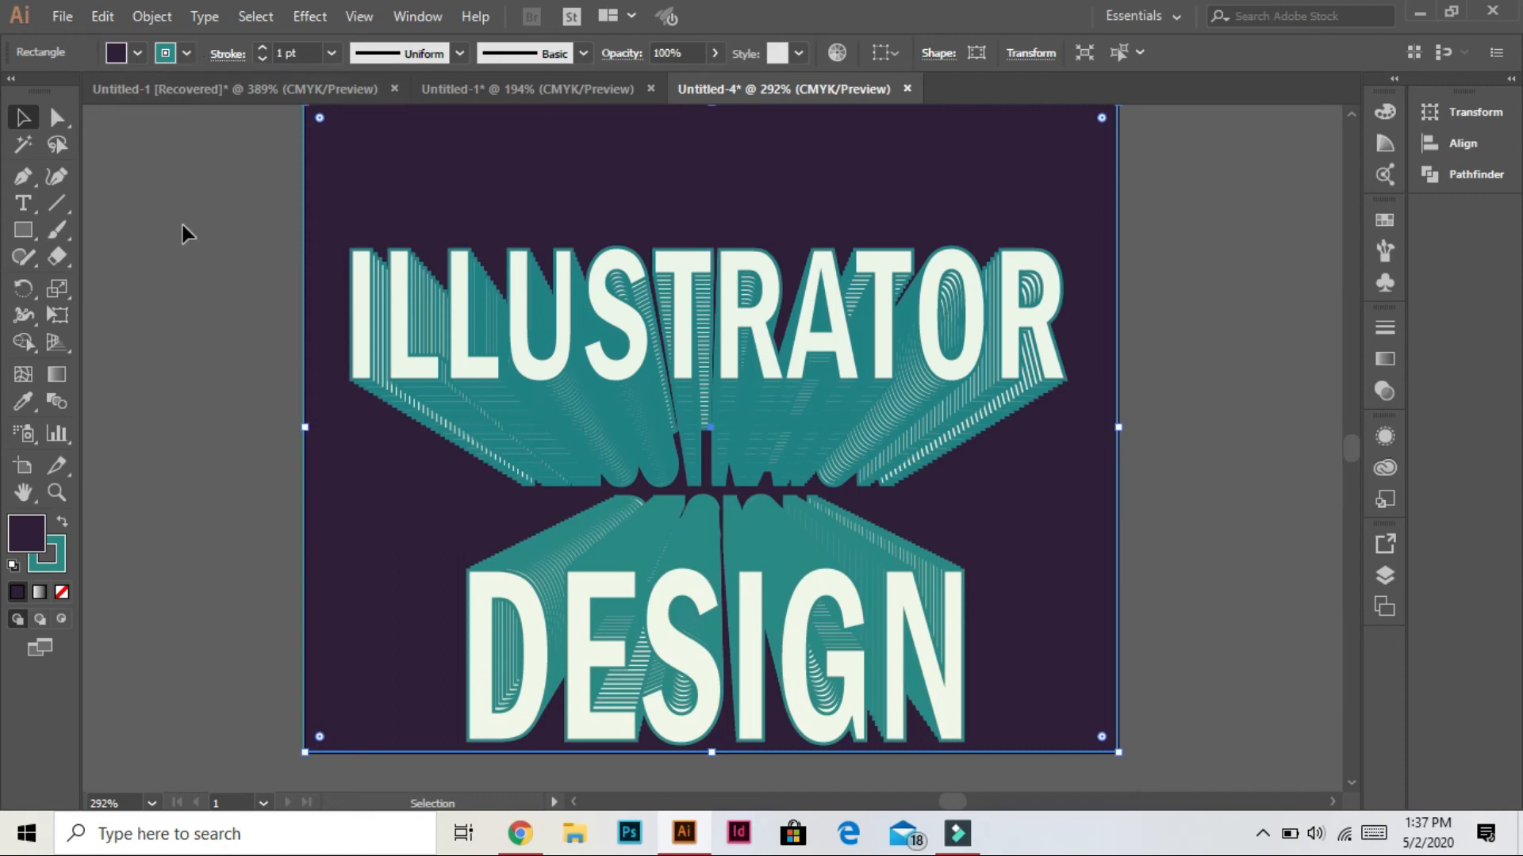
Step: Export the artwork as a JPEG file named "ILLUTRATOR DESIGN 120" in the Dfsusma folder
{"action": "key", "text": "alt+f"}
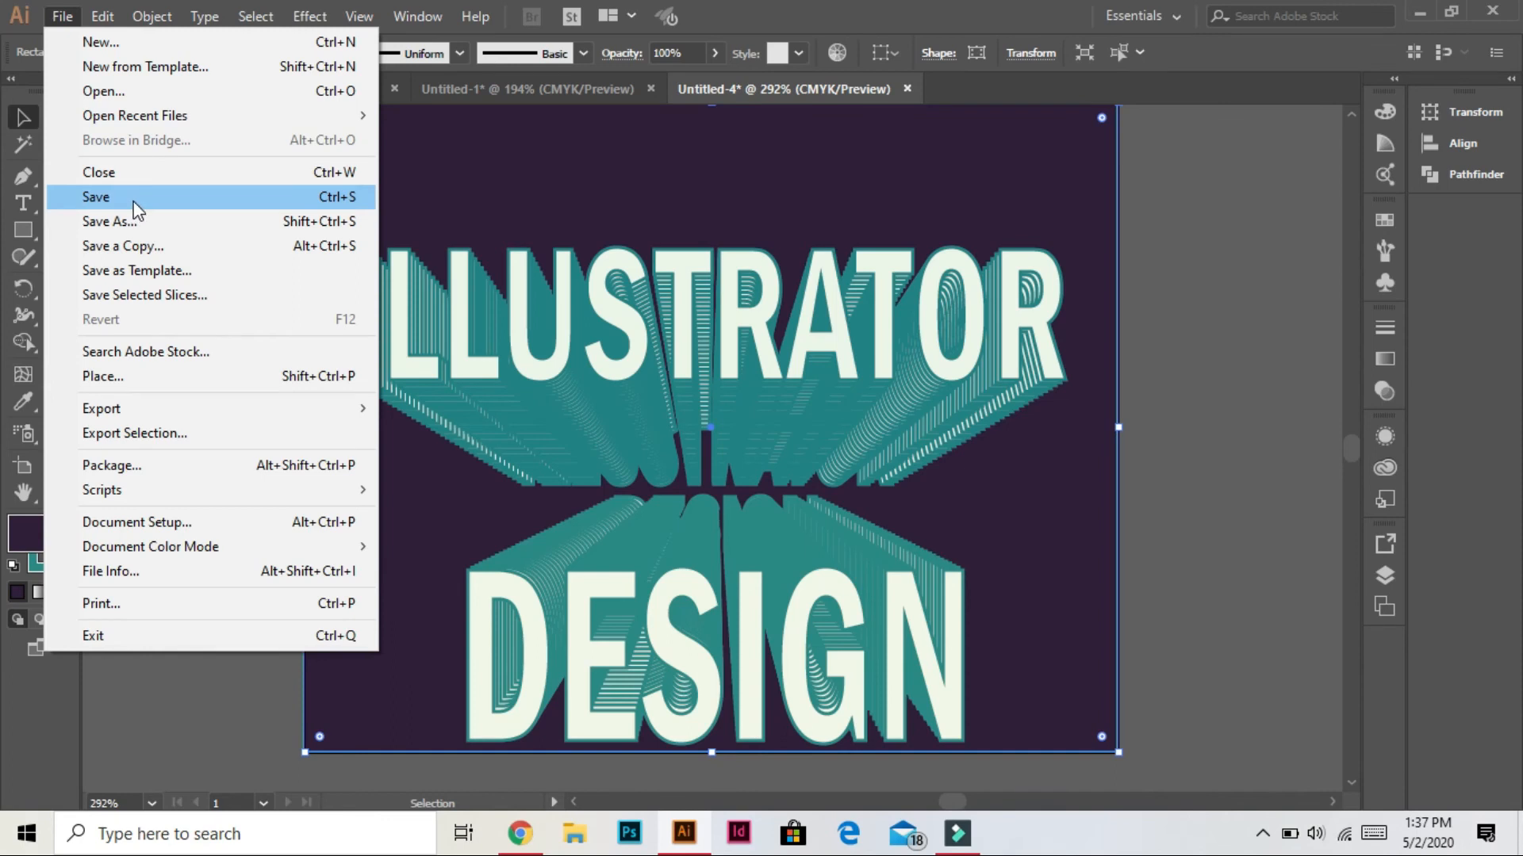
{"action": "left_click", "coordinate": [188, 410]}
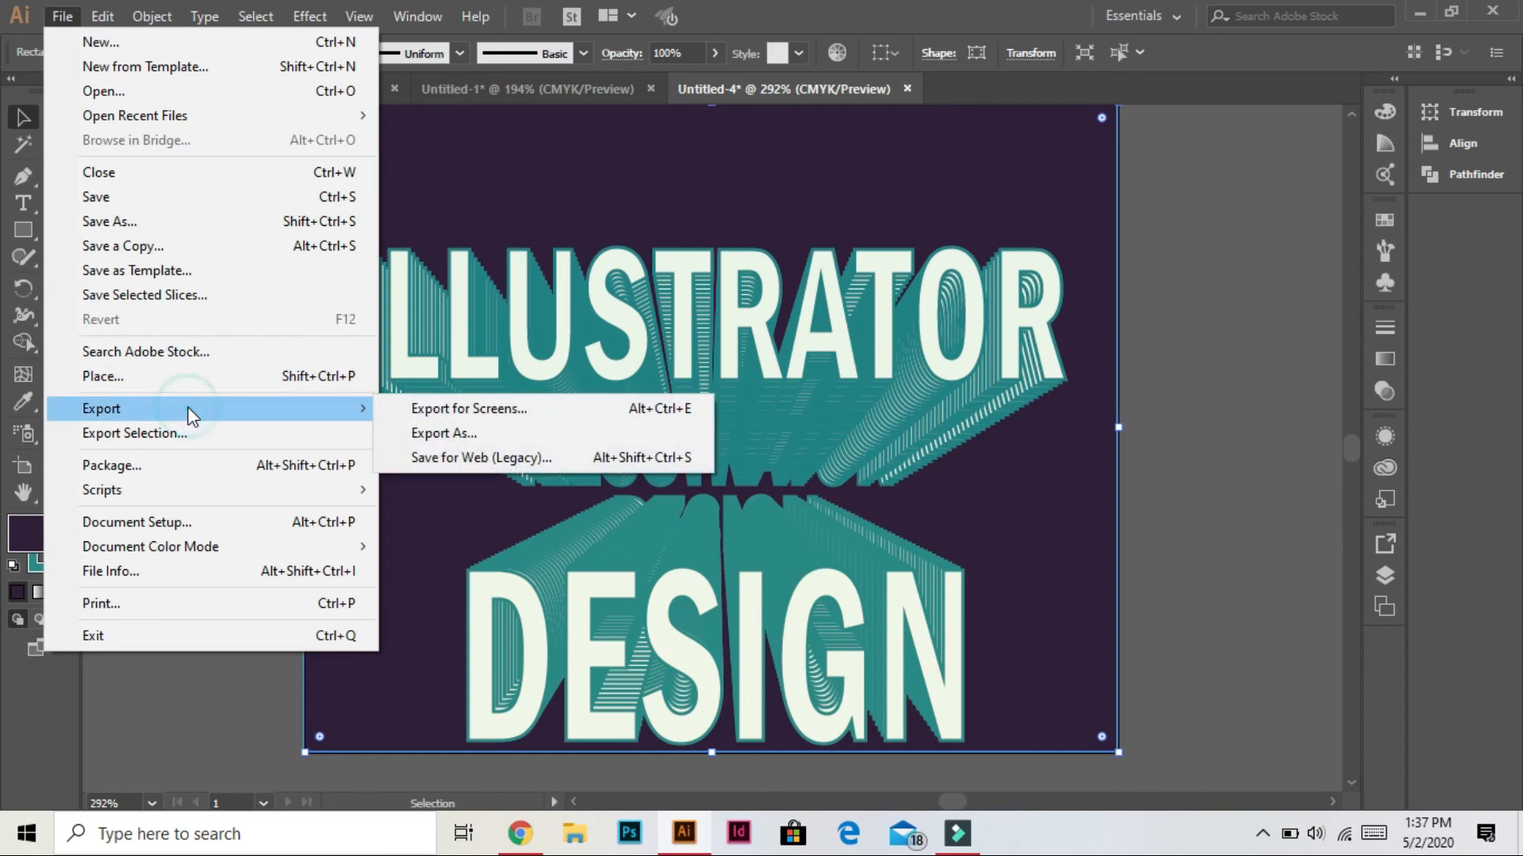
{"action": "left_click", "coordinate": [463, 444]}
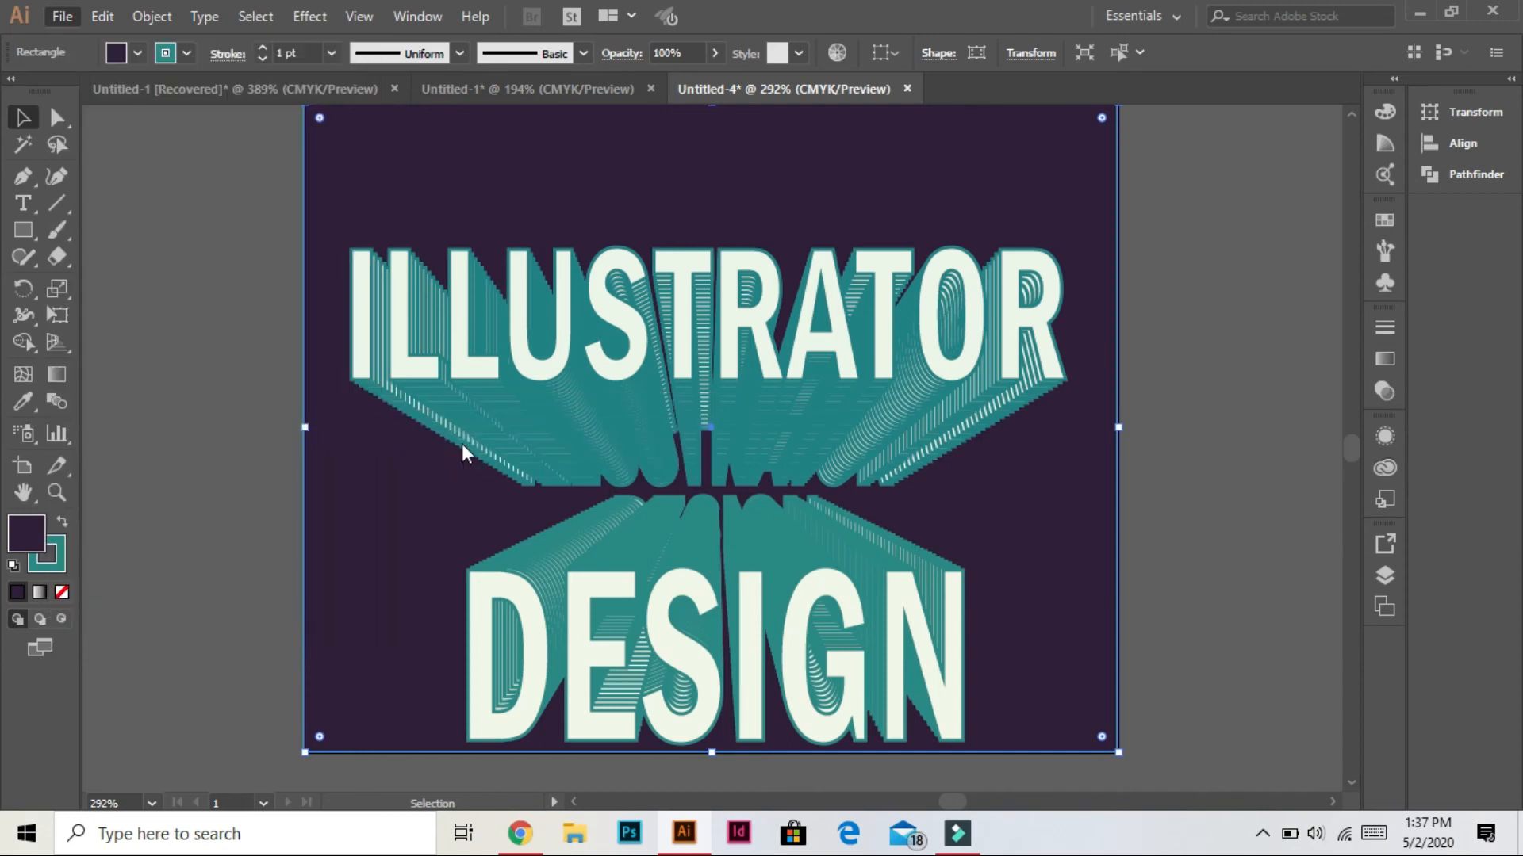
{"action": "type", "text": "ILLU"}
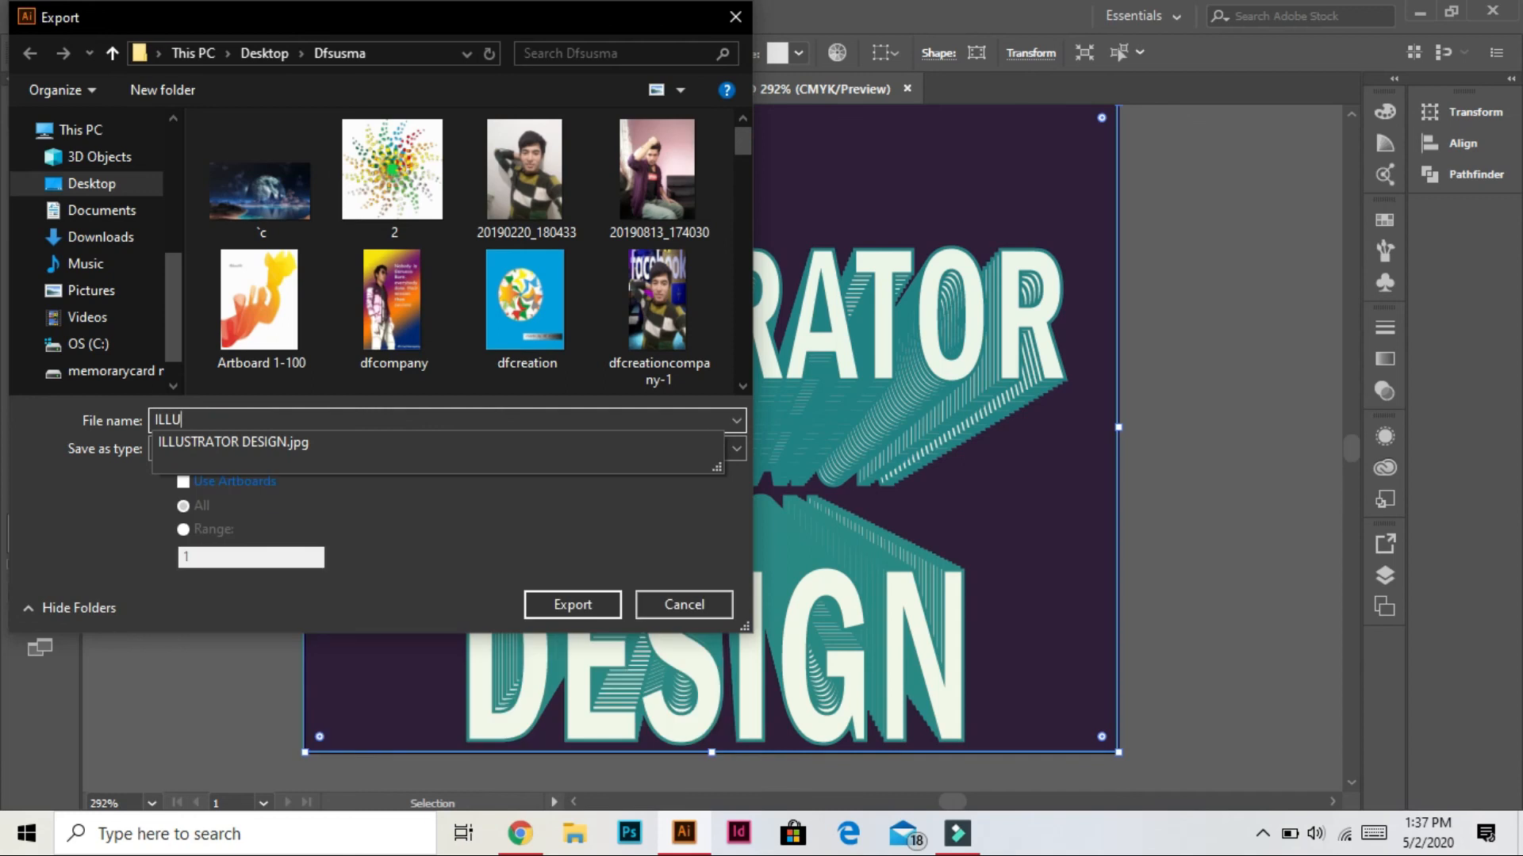
{"action": "type", "text": "TRATOR DESIGN 120"}
{"action": "left_click", "coordinate": [392, 450]}
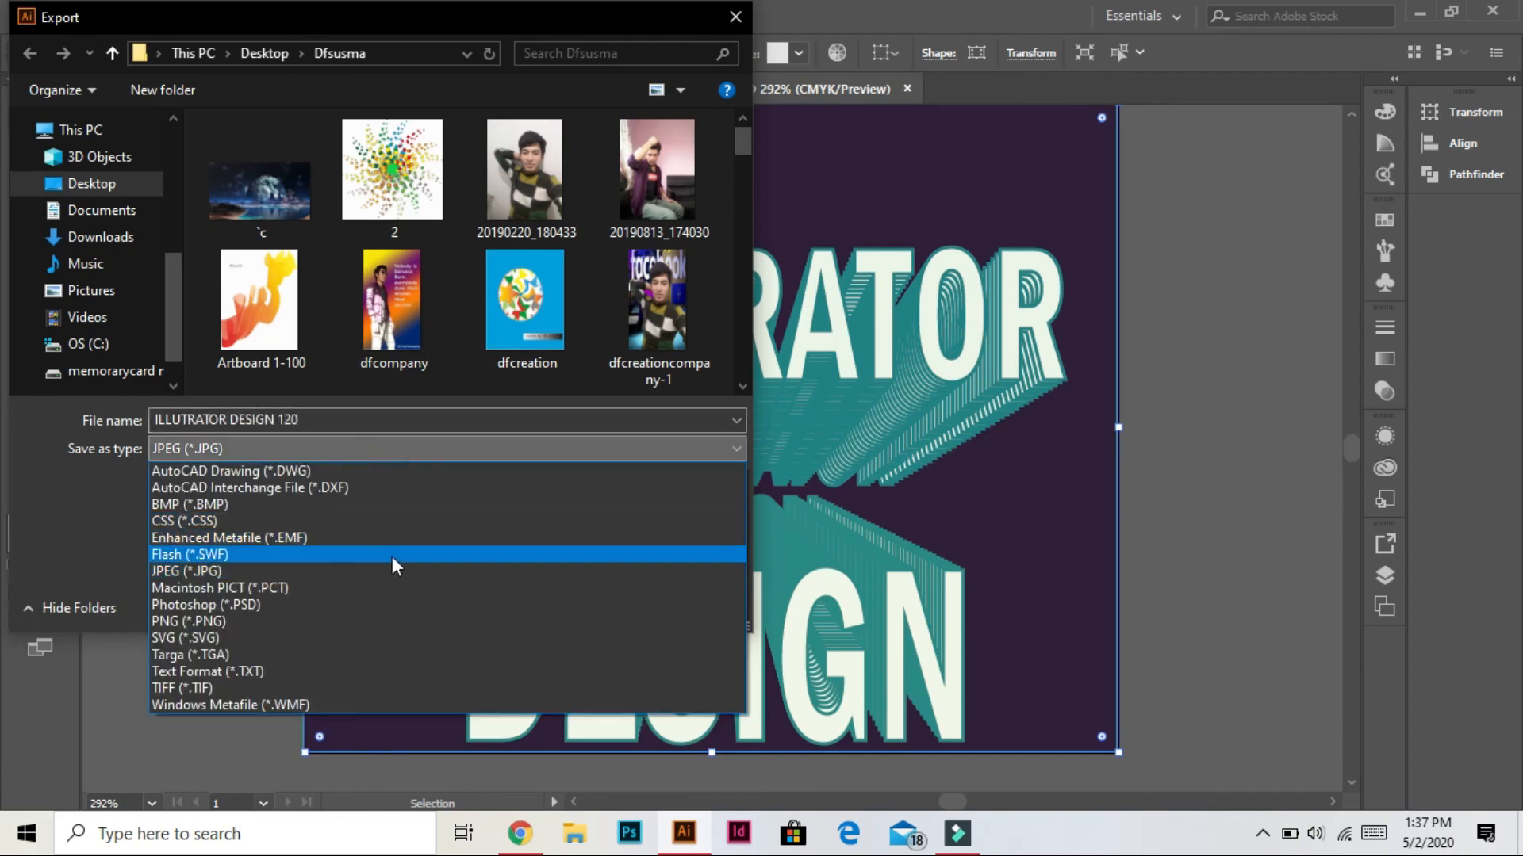
{"action": "left_click", "coordinate": [393, 570]}
{"action": "left_click", "coordinate": [593, 601]}
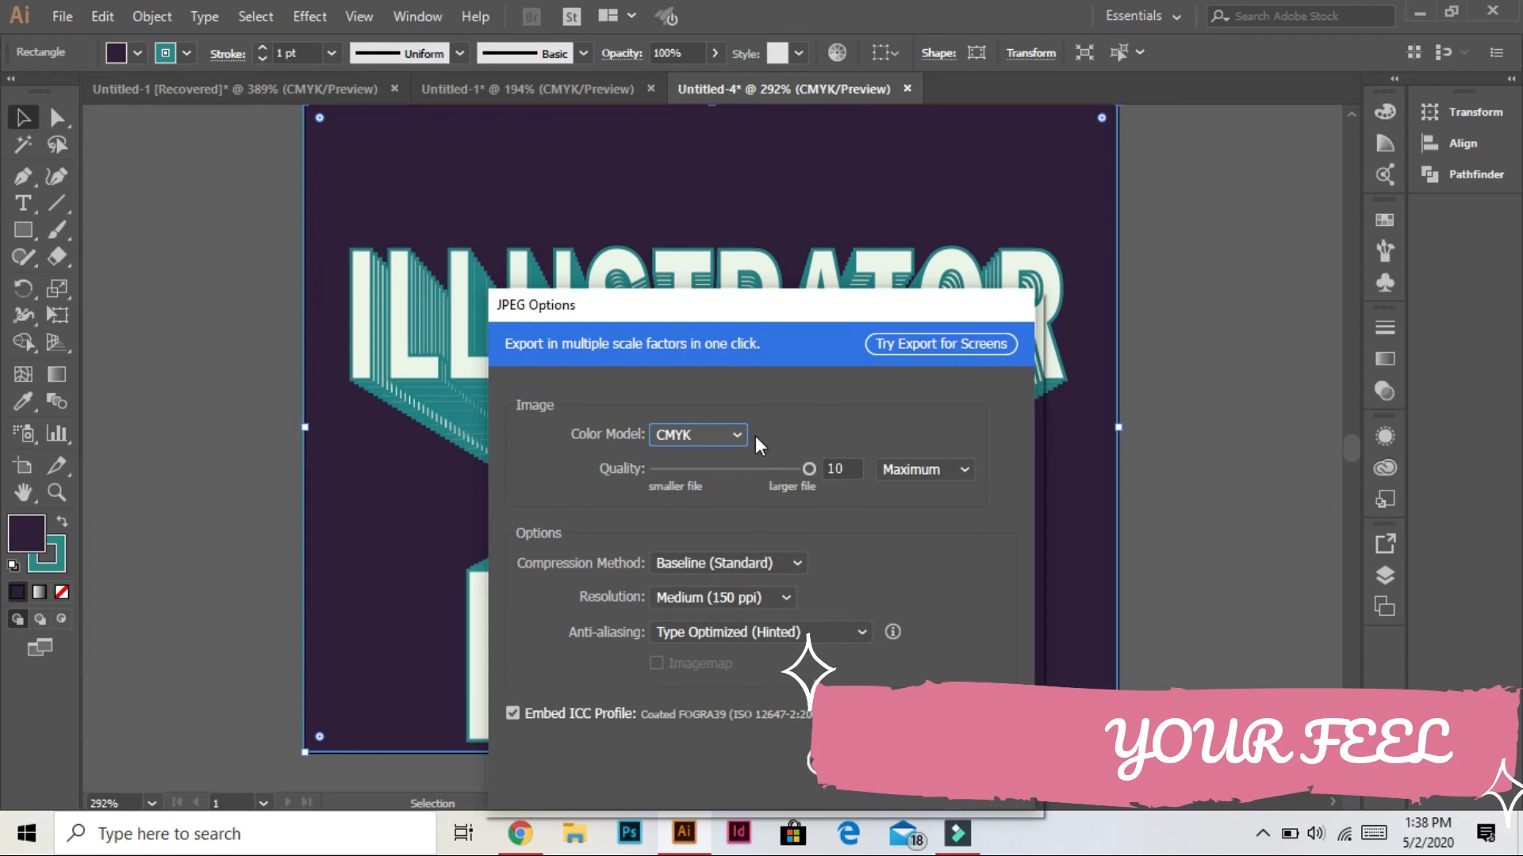
Step: Keep the JPEG quality at Maximum and accept the export options to finish the export
{"action": "left_click", "coordinate": [965, 469]}
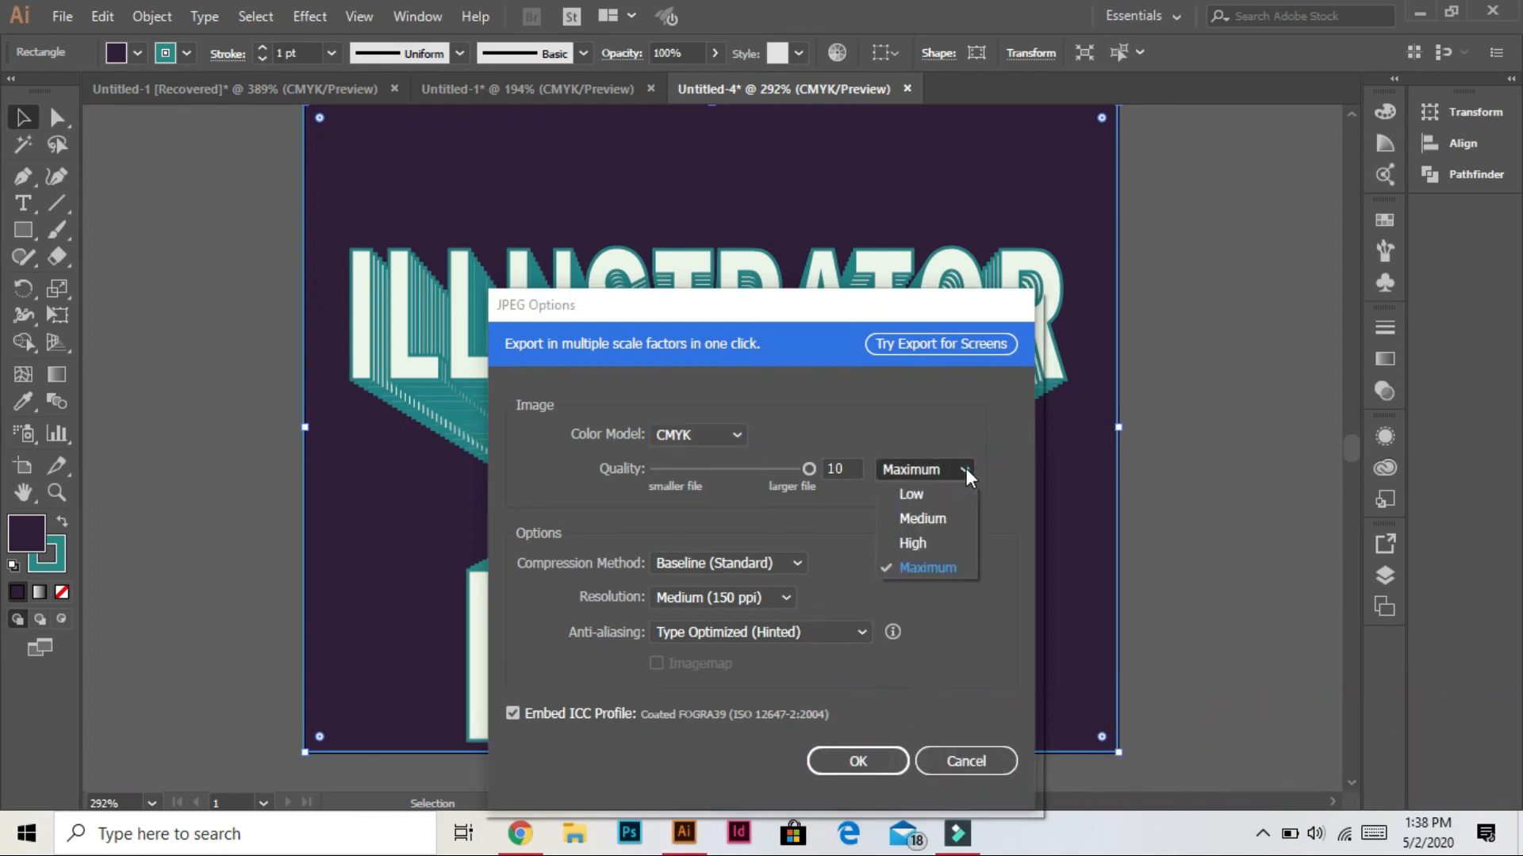
{"action": "left_click", "coordinate": [950, 569]}
{"action": "left_click", "coordinate": [876, 760]}
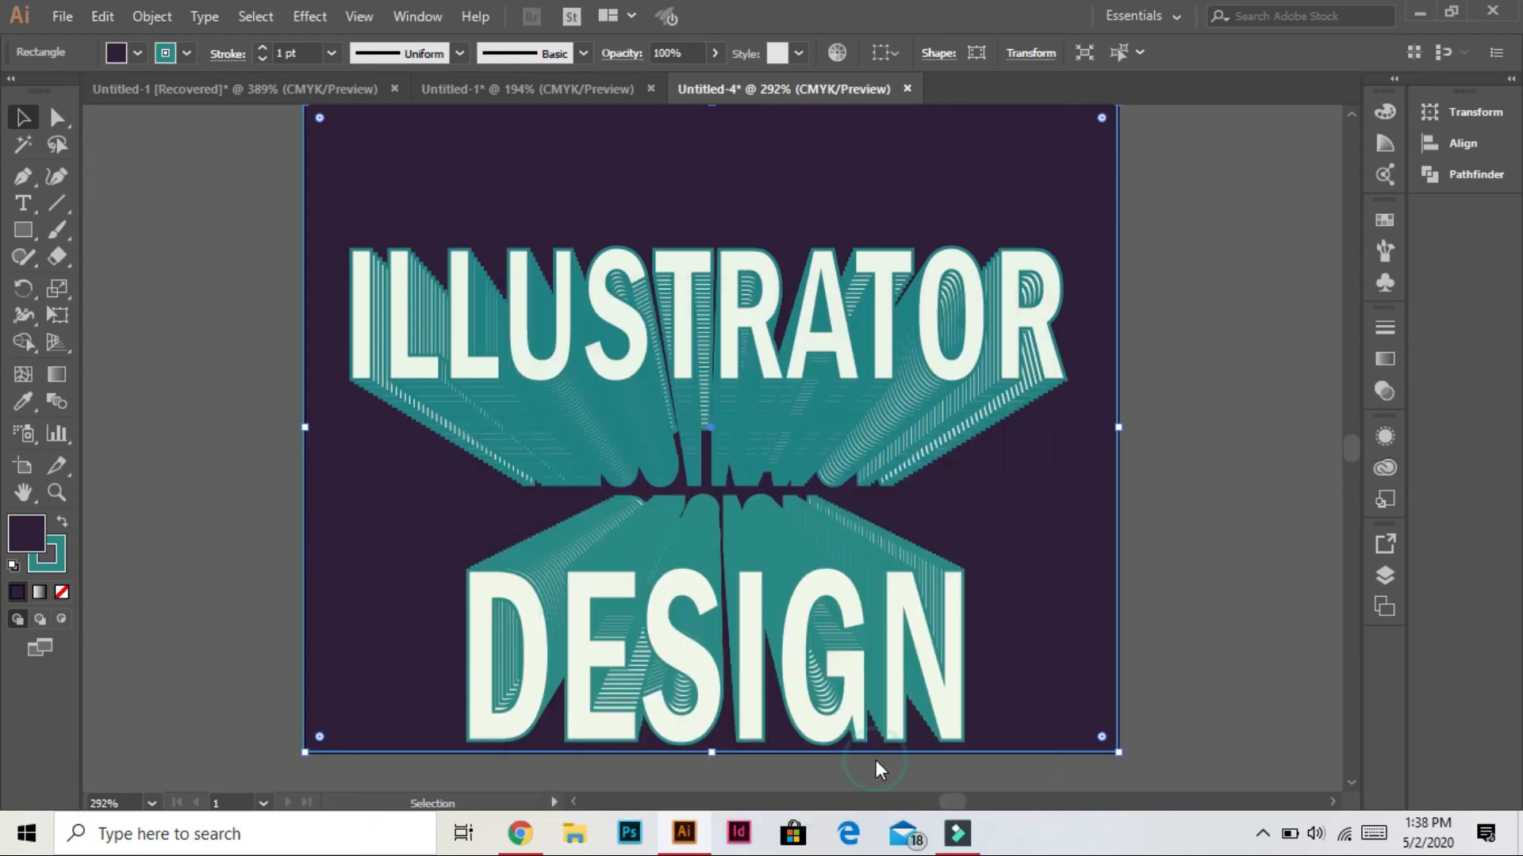